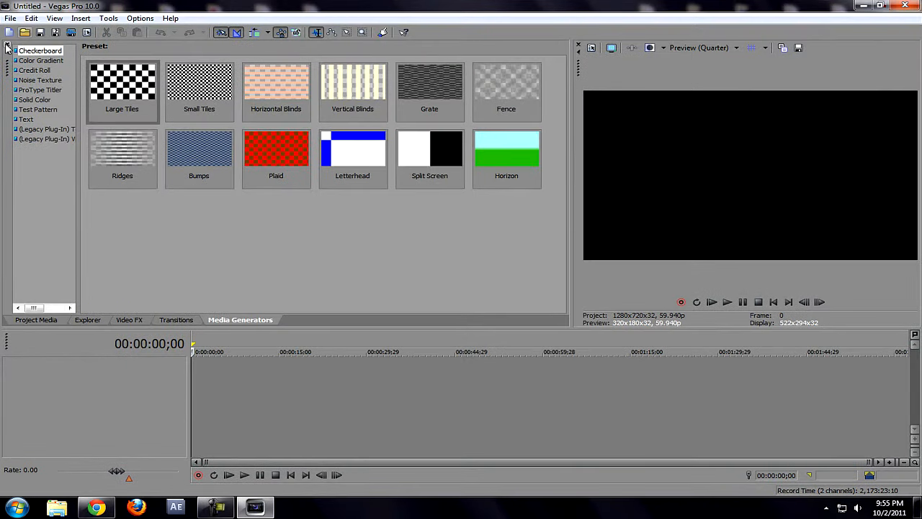
- Open the clip 2011_8_31_15_57_27 from the Advanced Cinematic 2 folder and enlarge the video preview area
click(24, 32)
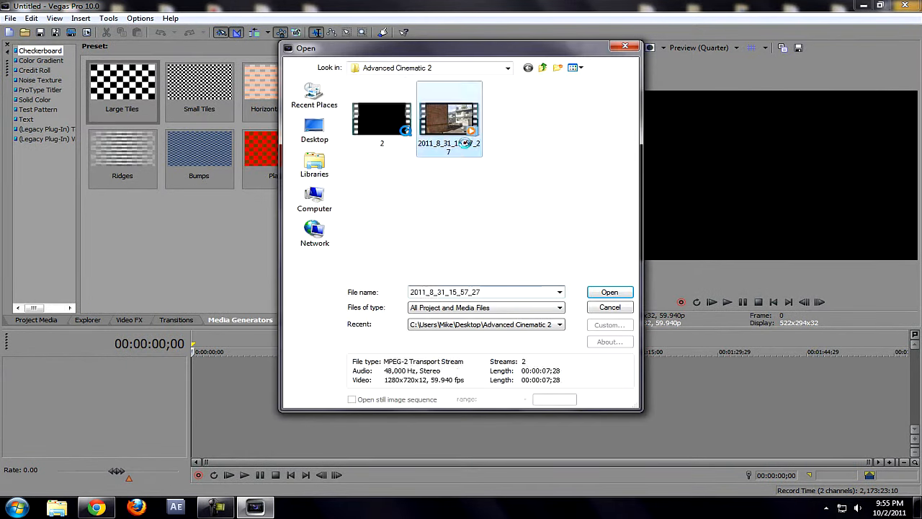
double_click(452, 116)
click(198, 381)
click(193, 378)
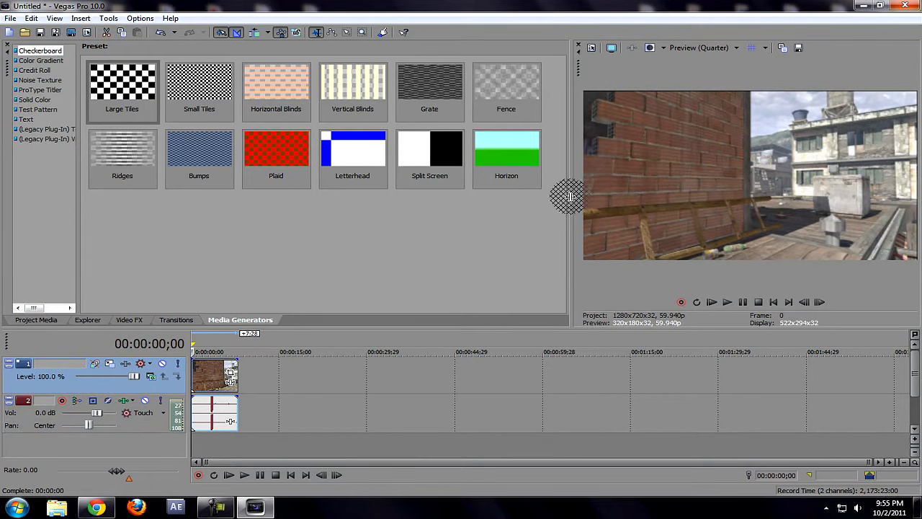
drag(569, 197, 446, 198)
- Split the clip at 00:00:00;18 and delete the portion before the cut
key(space)
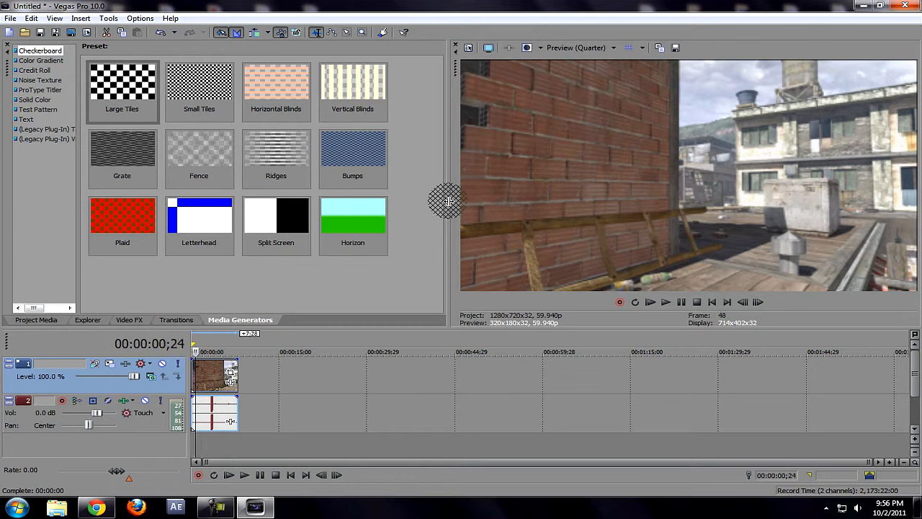
key(Left)
key(Left)
key(Right)
key(Right)
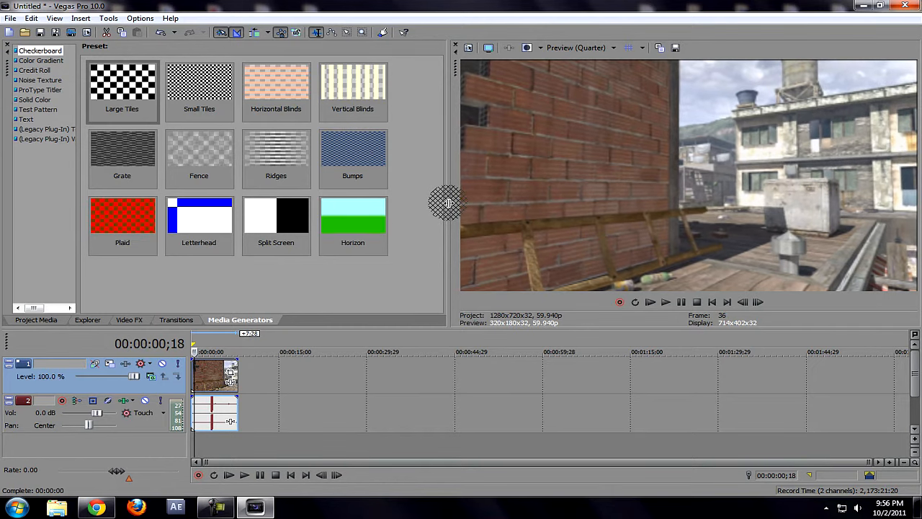
key(s)
click(889, 463)
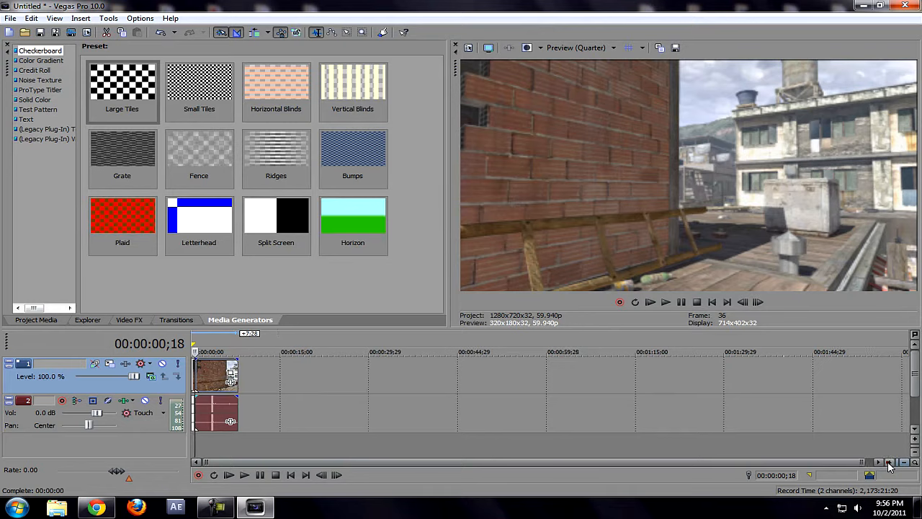
click(199, 382)
key(Delete)
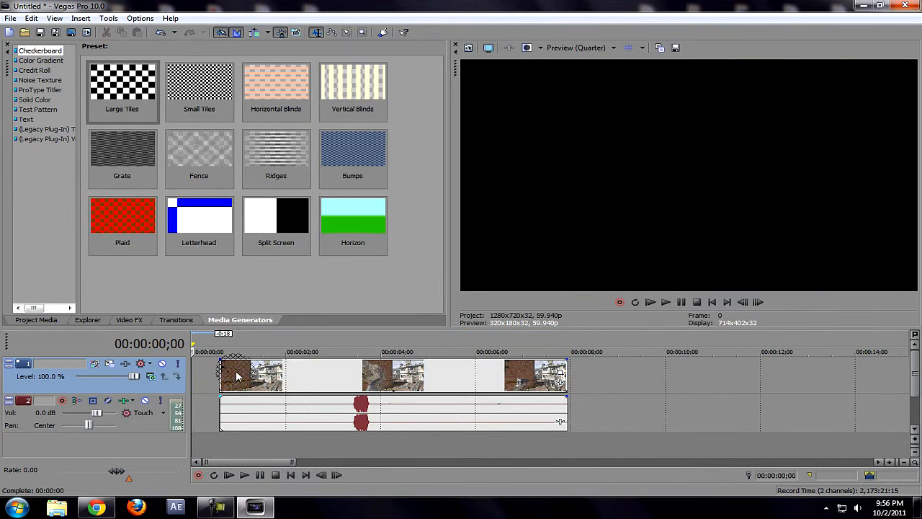
- Remove the clip's audio together with its track, and shift the video to the start of the timeline
click(228, 416)
drag(226, 412, 185, 413)
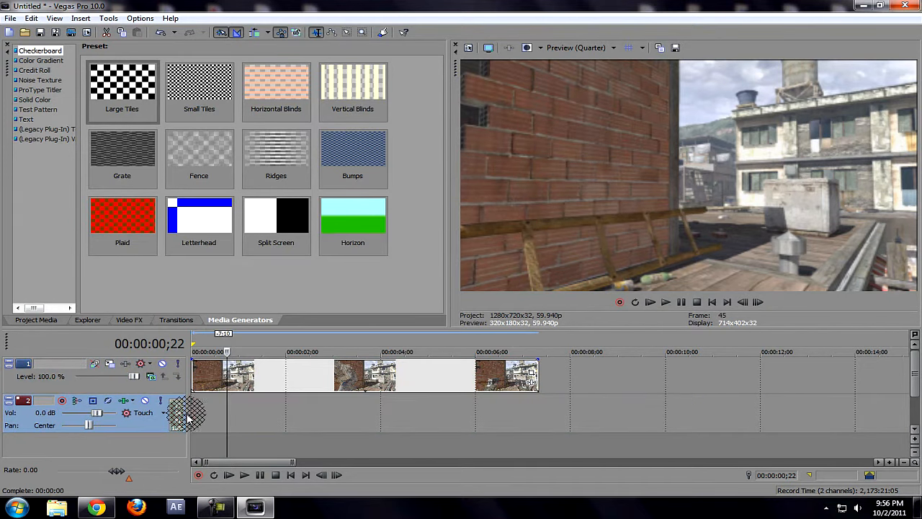
right_click(120, 425)
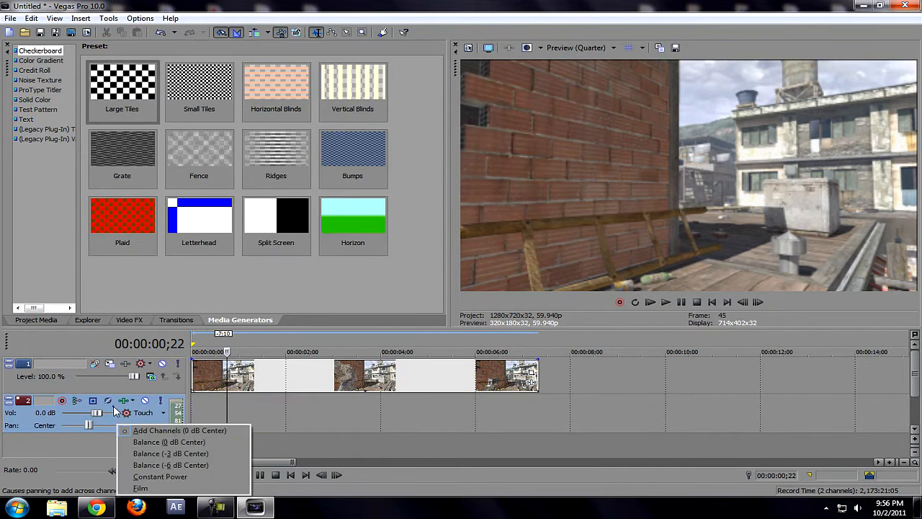
right_click(115, 407)
click(173, 211)
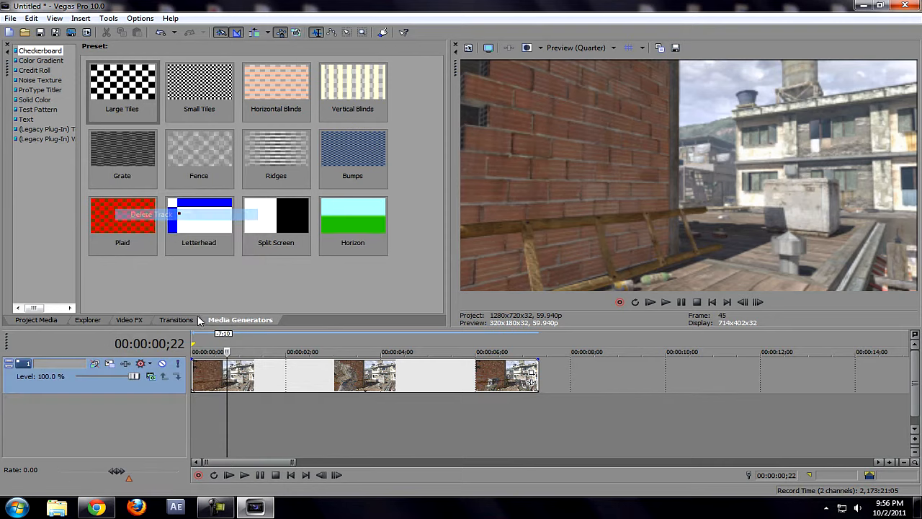
- Play the clip through and trim 2:18 off its end
click(194, 375)
key(space)
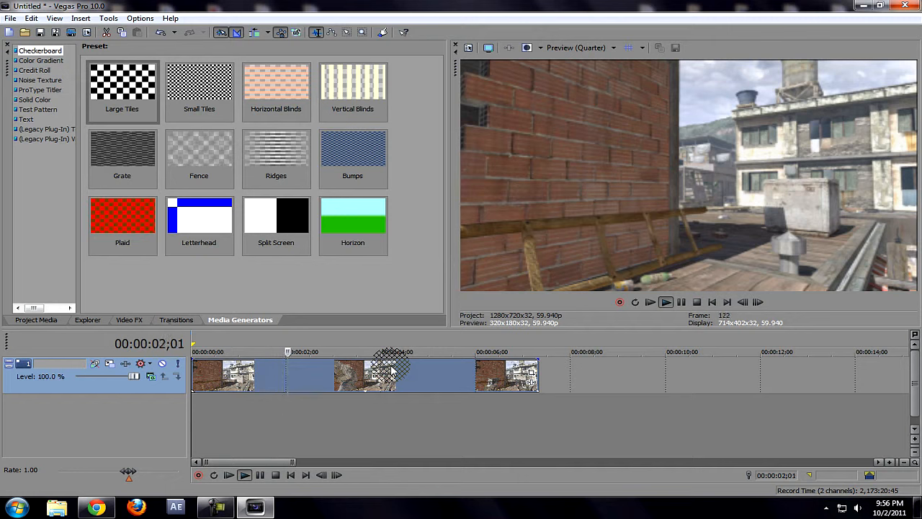
key(space)
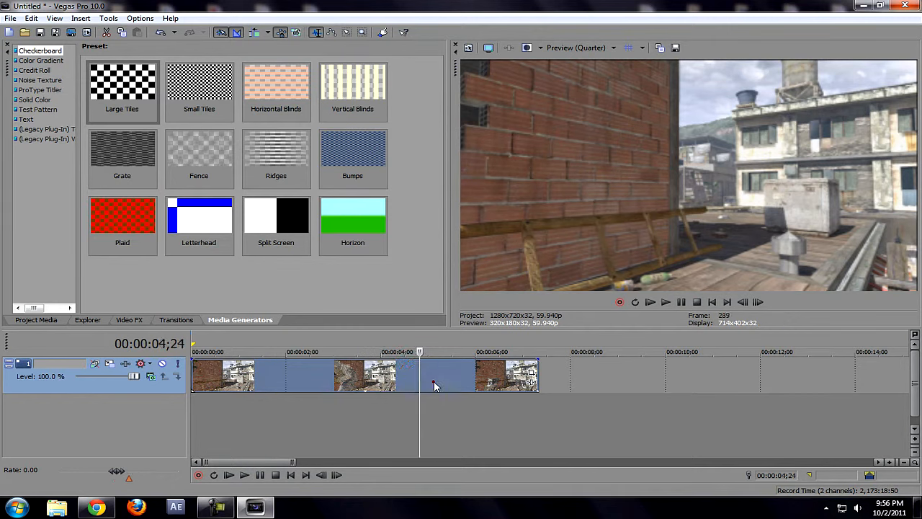
key(ctrl+z)
key(ctrl+z)
key(ctrl+z)
key(ctrl+z)
key(ctrl+z)
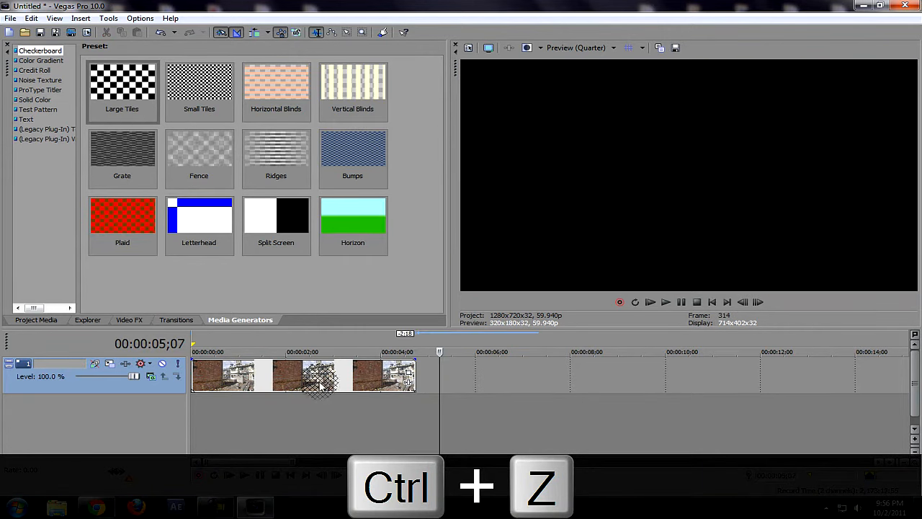
- Apply the Warm filter package to the video clip as an event effect
click(195, 376)
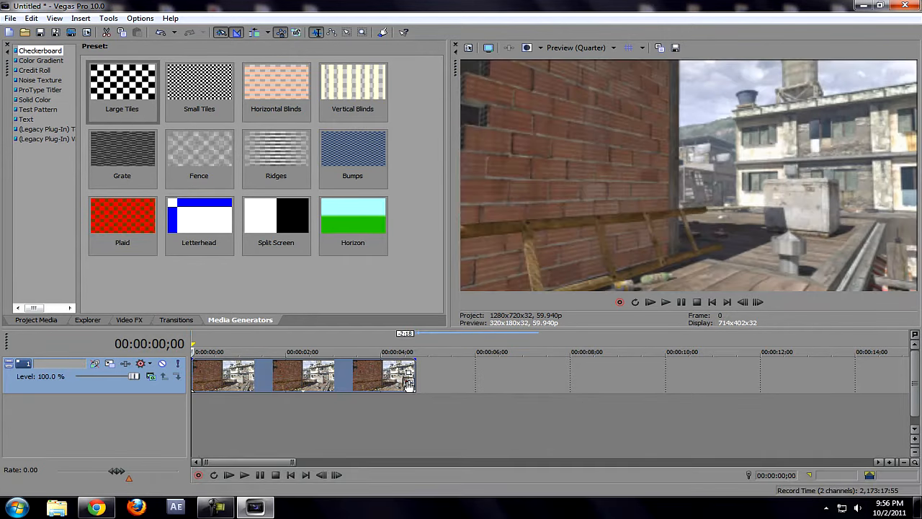
click(406, 382)
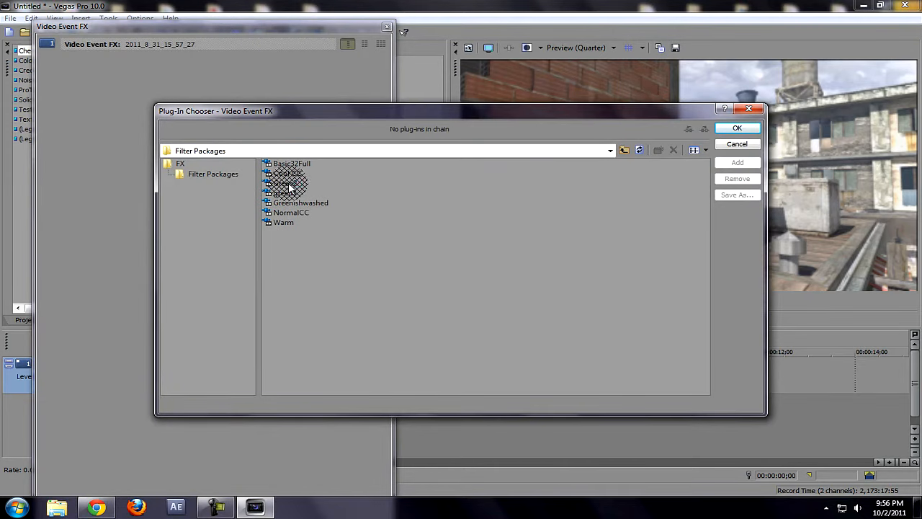
double_click(284, 223)
click(737, 130)
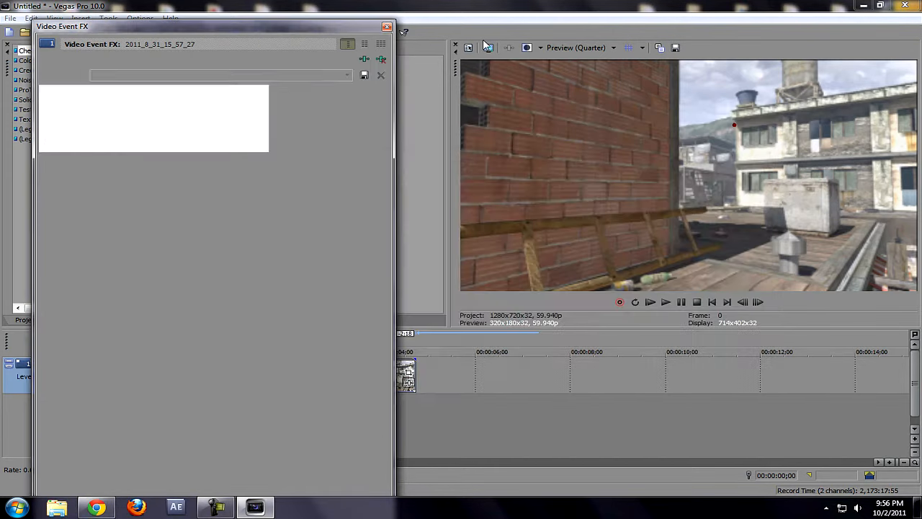
click(387, 26)
- Set the video clip's properties to Disable resample
right_click(325, 390)
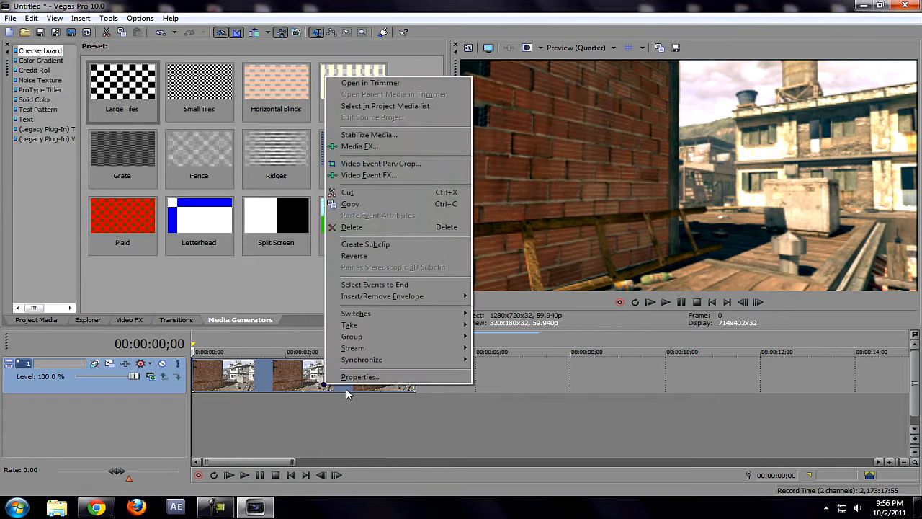
click(343, 380)
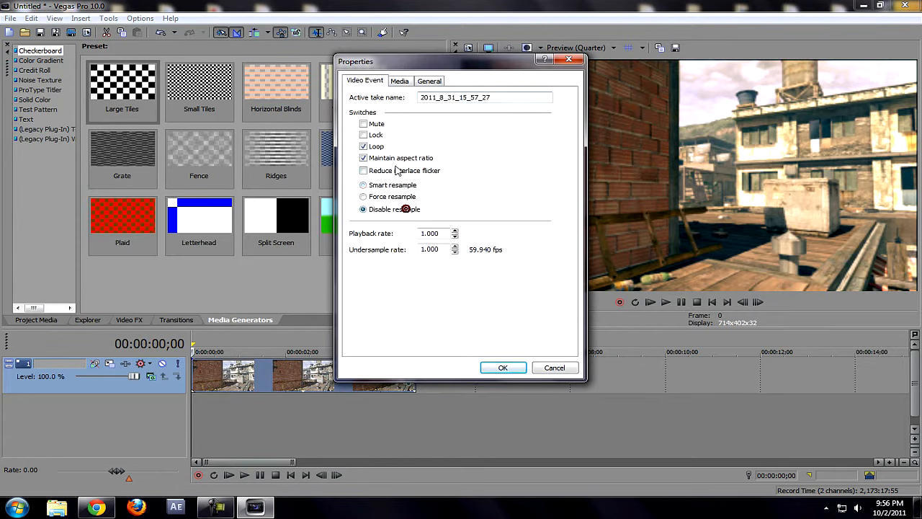
click(504, 368)
- Apply the Cinematic Crop preset to the clip's pan/crop settings
click(408, 368)
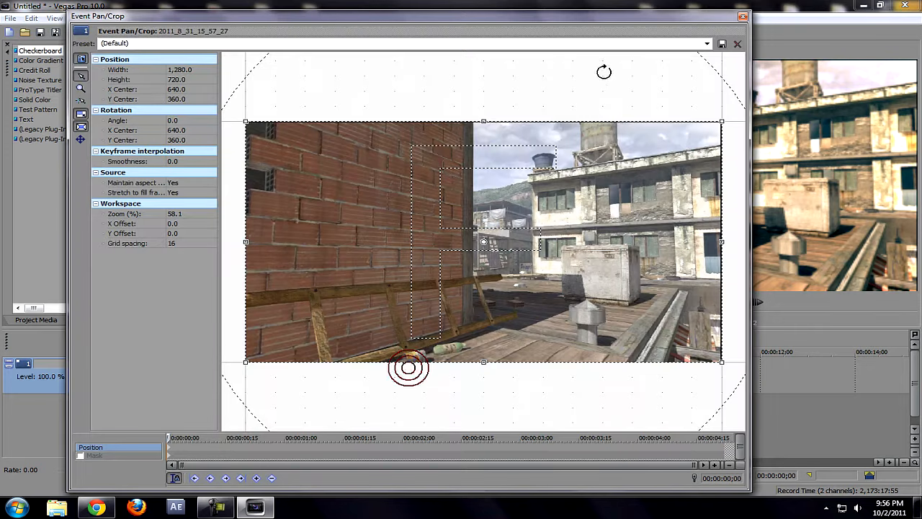
click(707, 44)
click(528, 92)
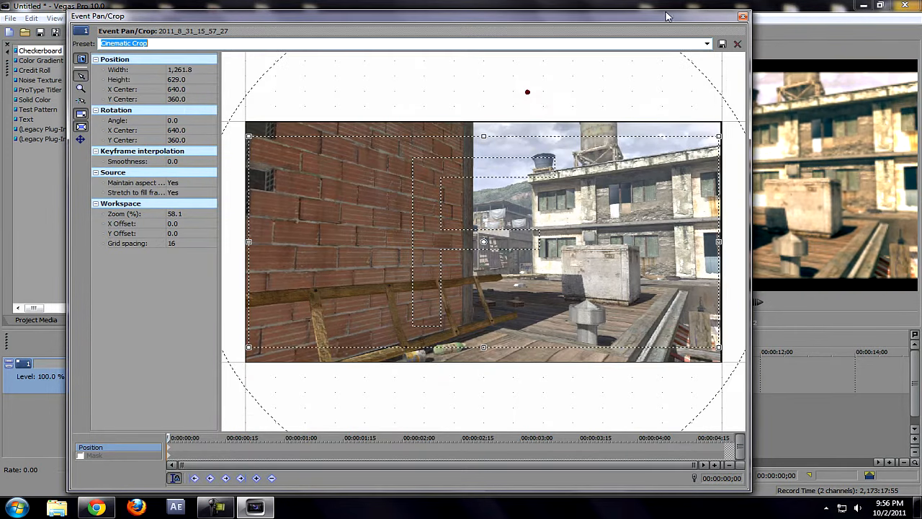
click(743, 17)
- Scrub through the graded clip and set the preview quality to Preview (Half)
drag(201, 421, 221, 387)
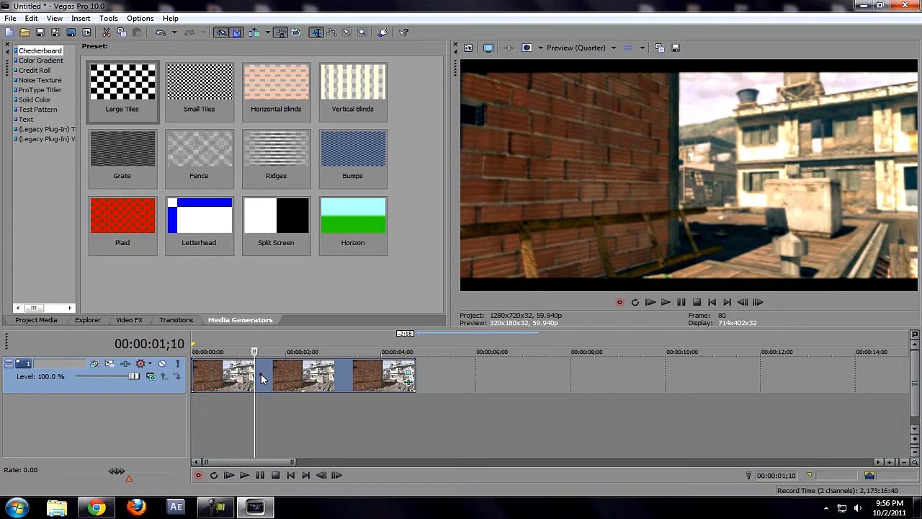
drag(300, 386, 304, 384)
click(308, 382)
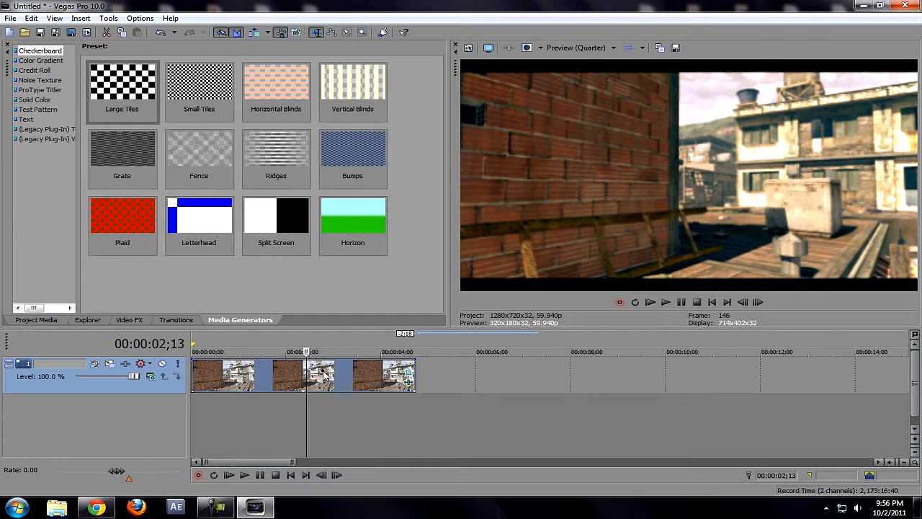
click(612, 49)
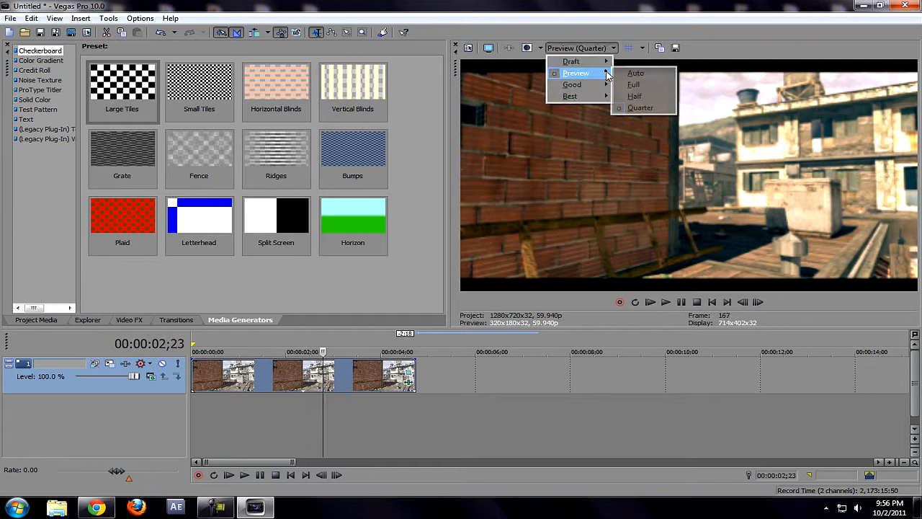
click(641, 96)
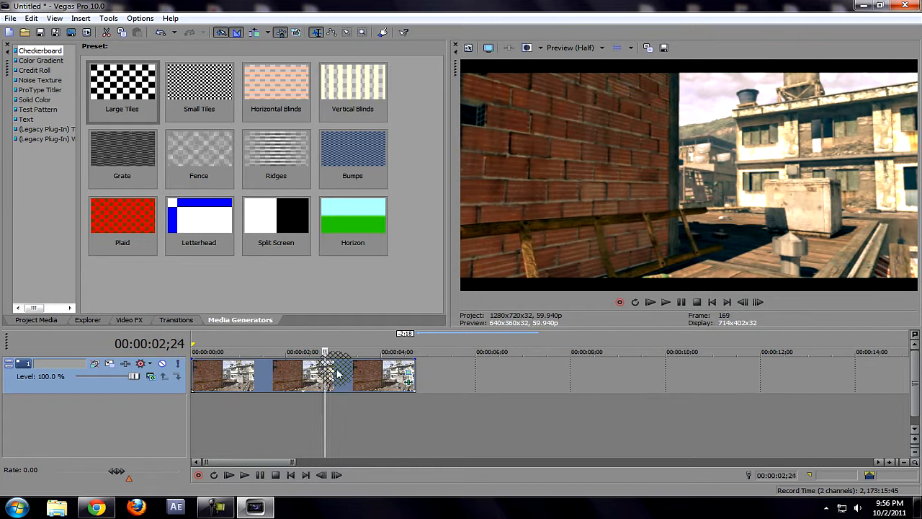
- Locate the frame at 00:00:03;18, where the soldier passes the wall, and split the clip there
click(340, 378)
key(space)
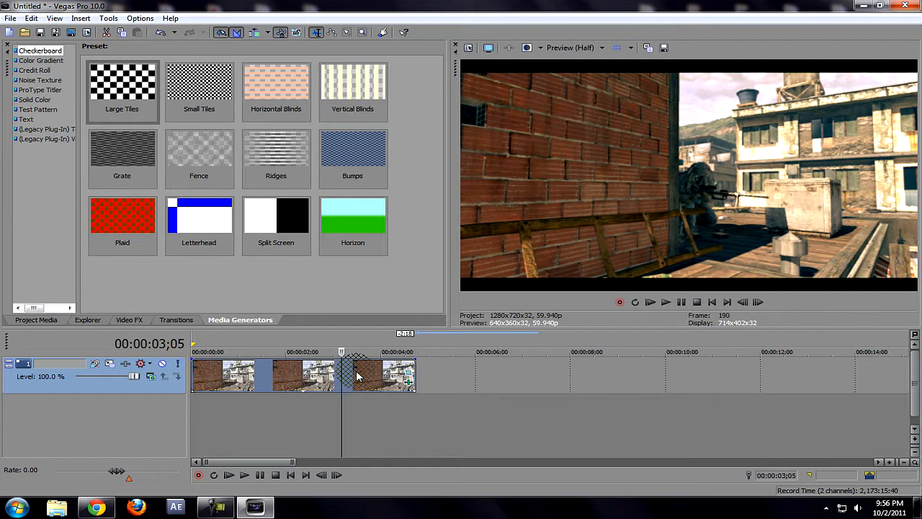
key(Left)
key(Right)
key(Left)
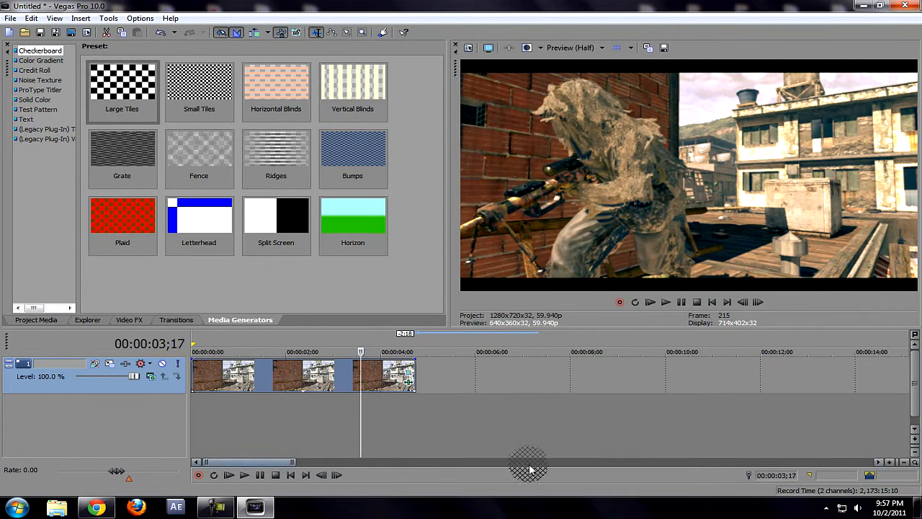
click(892, 462)
key(Left)
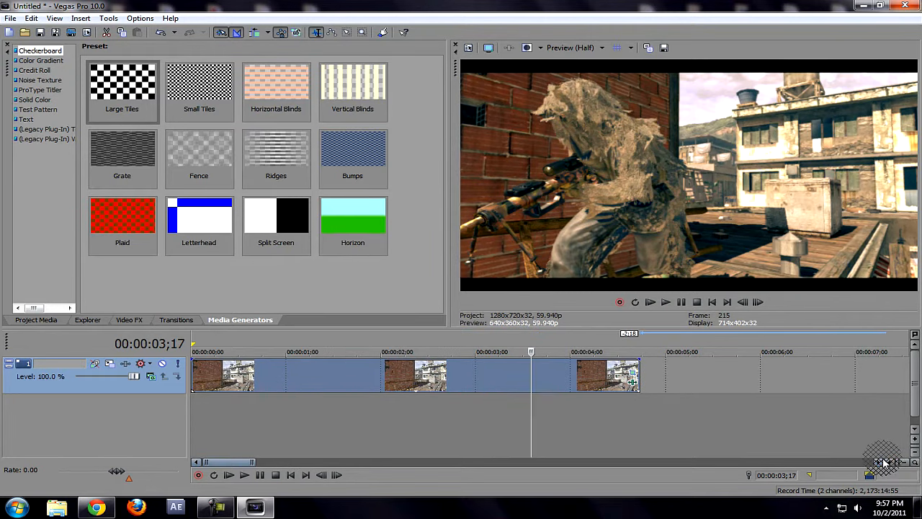
key(Right)
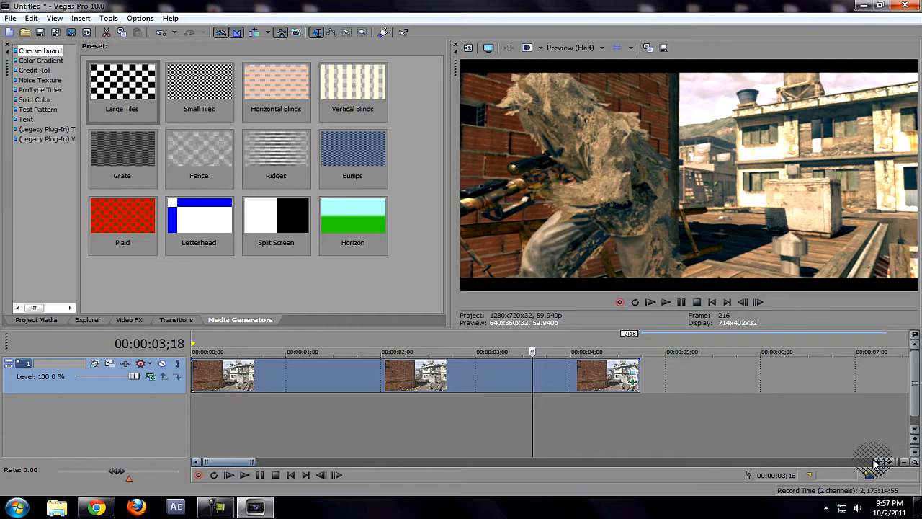
key(s)
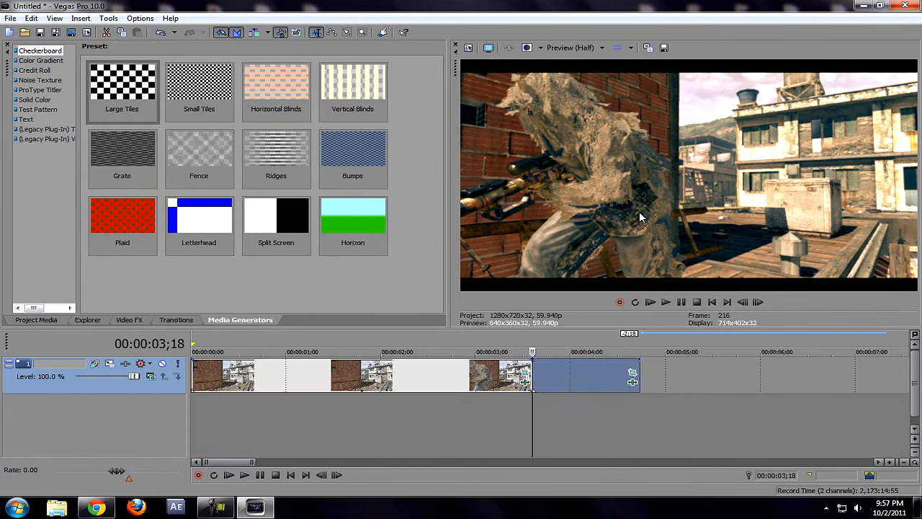
- Cut the clip again just past the first split, ending with a cut at 00:00:03;20
drag(640, 189, 540, 386)
key(Right)
key(Right)
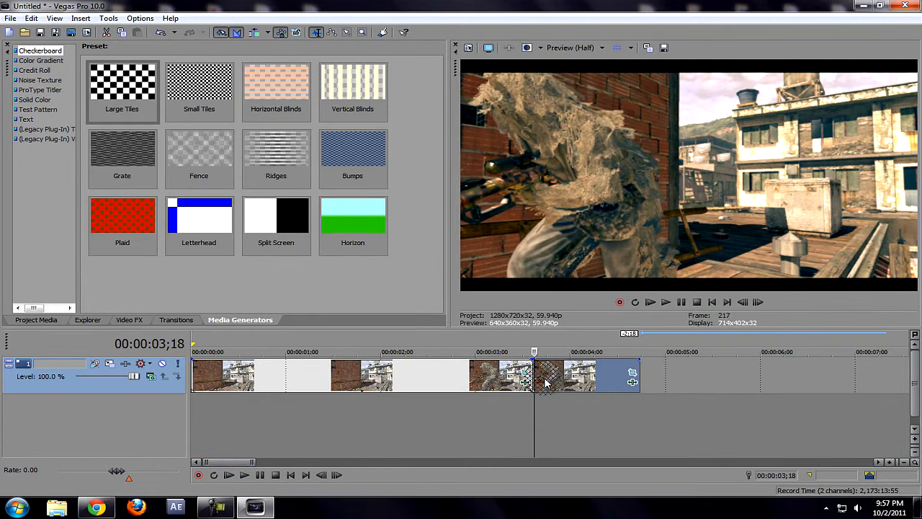
key(Right)
key(Right)
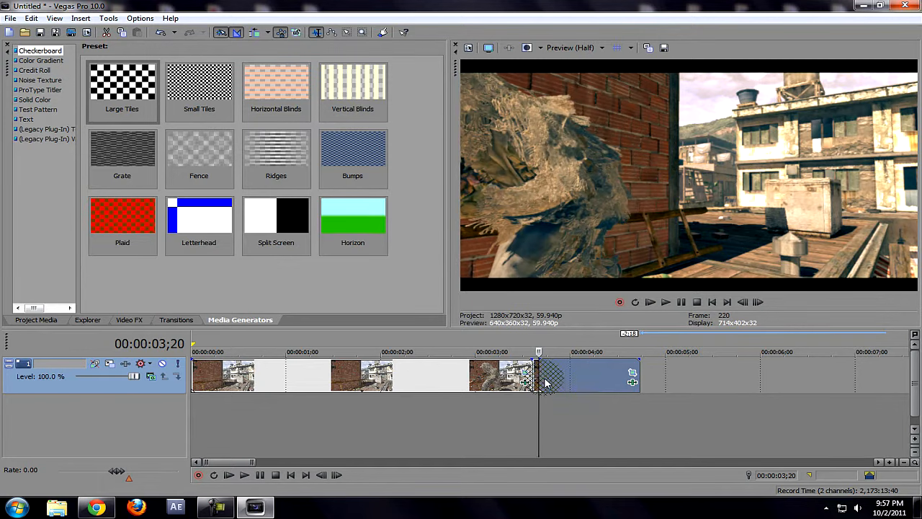
- Move the last clip segment away from the others, to about the seven-second mark on the timeline
click(905, 462)
click(906, 462)
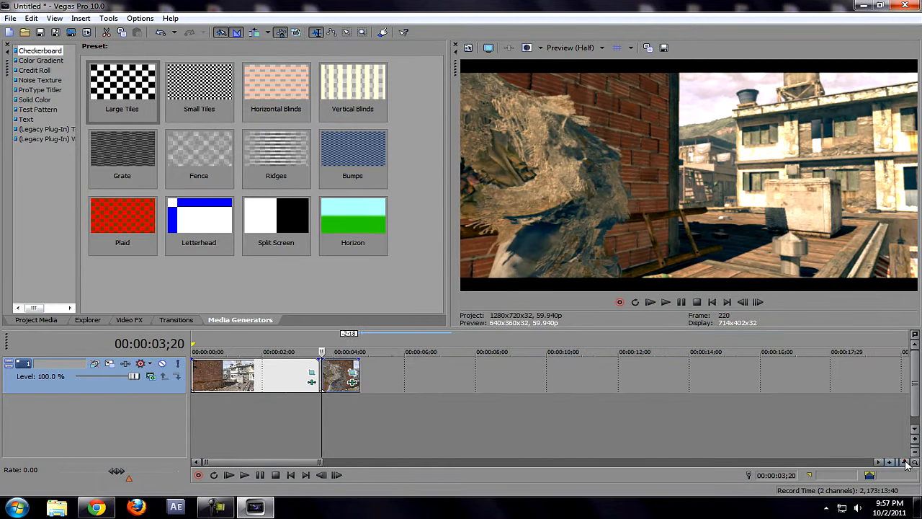
click(893, 462)
click(893, 462)
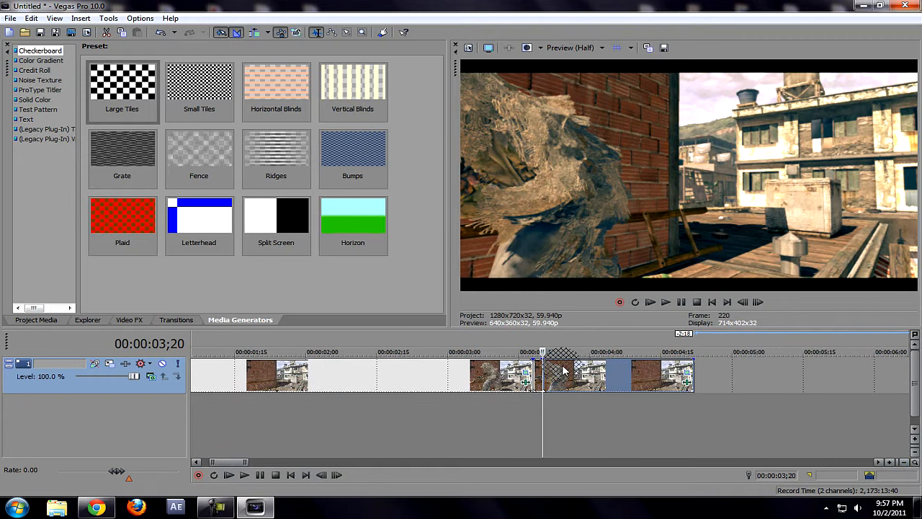
click(905, 462)
click(905, 462)
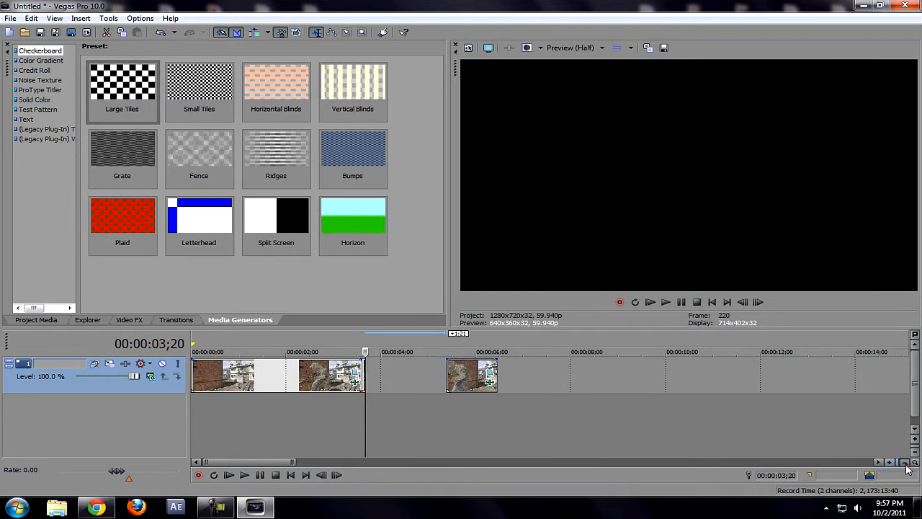
drag(467, 364, 545, 370)
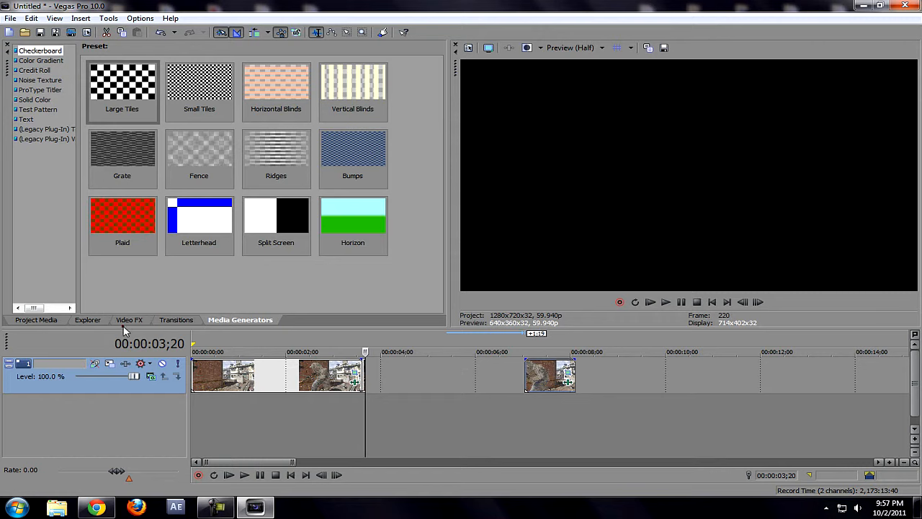
- Apply the default TwixtorPRO video effect to the tiny clip segment that ends at 00:00:03;20
click(123, 321)
drag(121, 111, 121, 289)
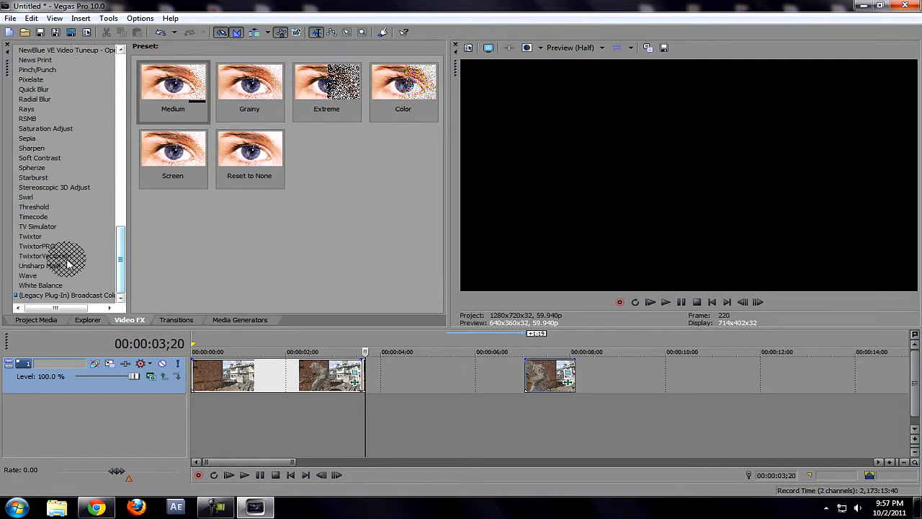
click(41, 246)
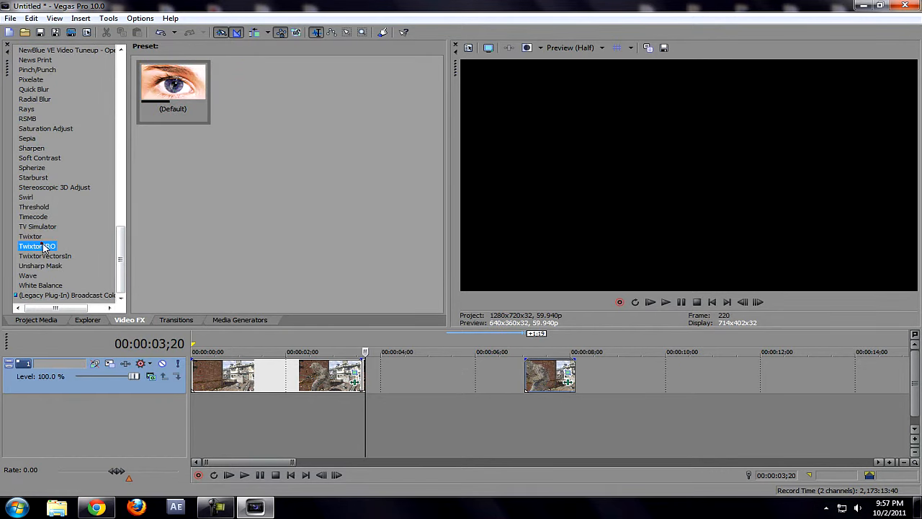
drag(182, 93, 361, 377)
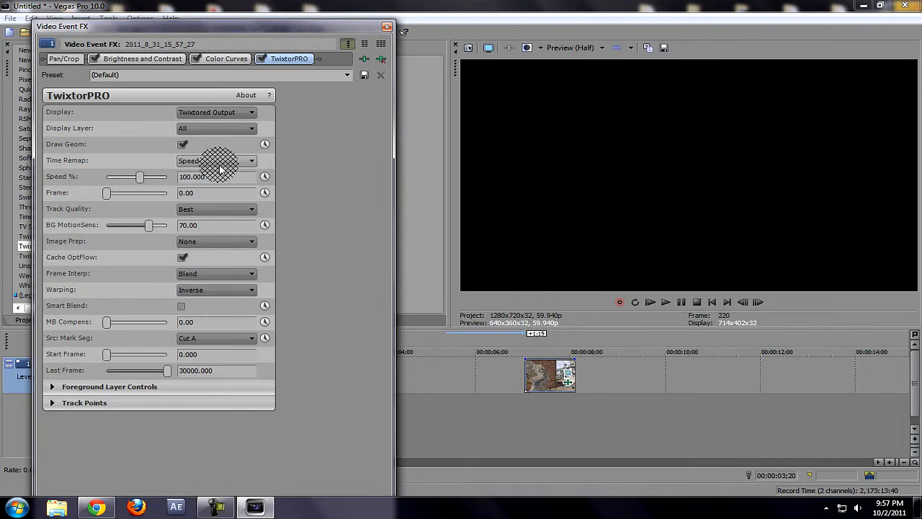
- Configure TwixtorPRO with Image Prep set to Contrast/Edge Enhance, BG MotionSens 63.16 and Smart Blend enabled
click(220, 241)
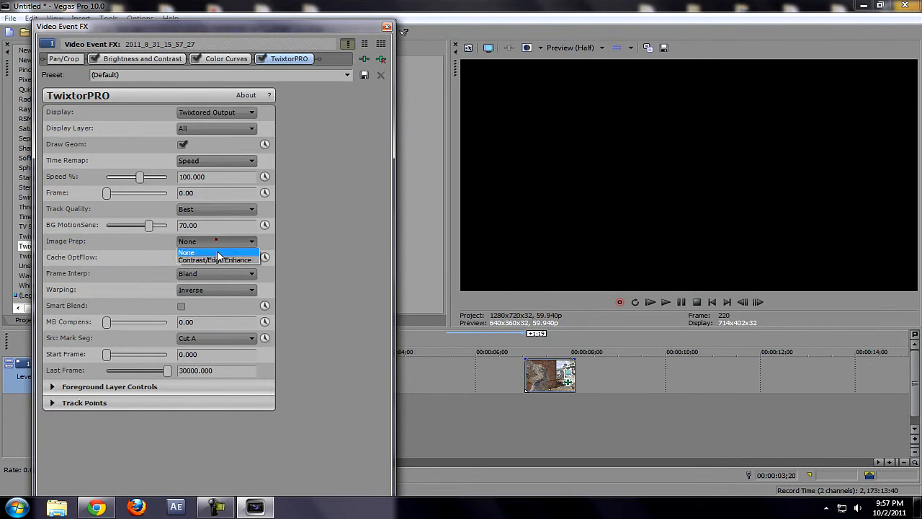
click(213, 262)
drag(148, 225, 152, 230)
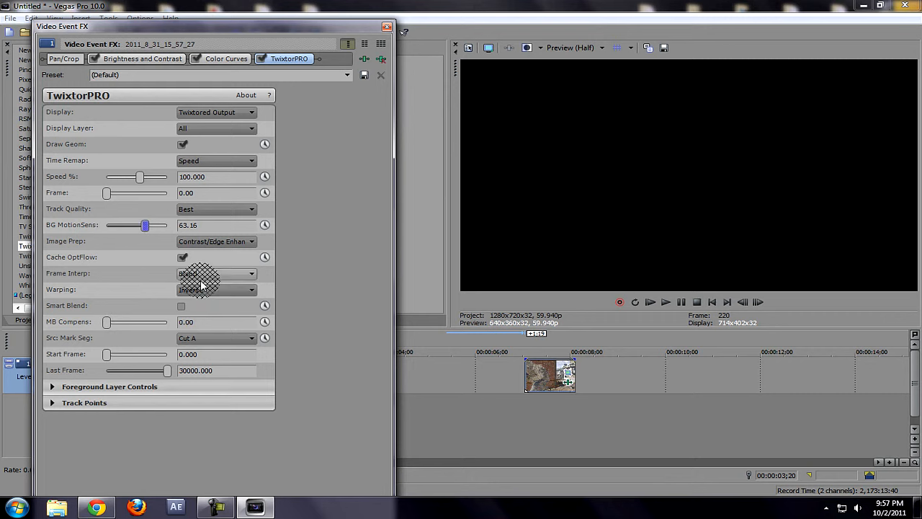
click(183, 306)
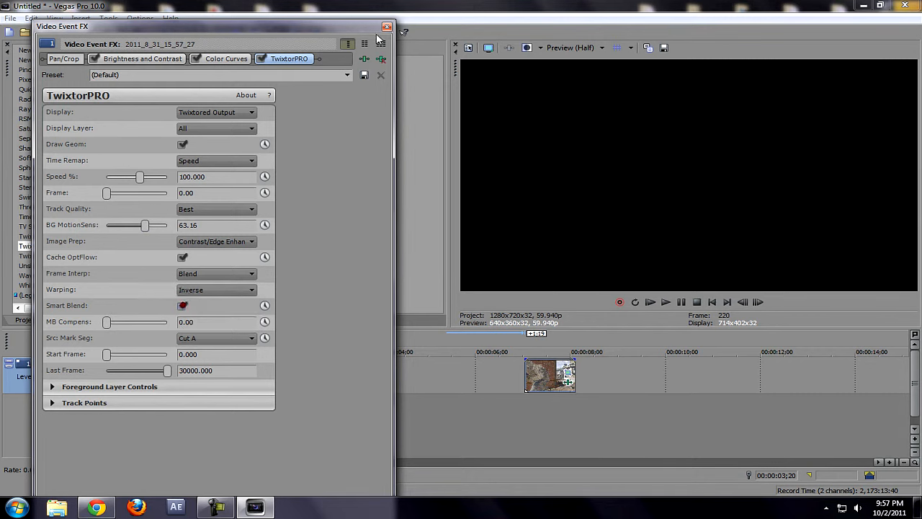
click(387, 27)
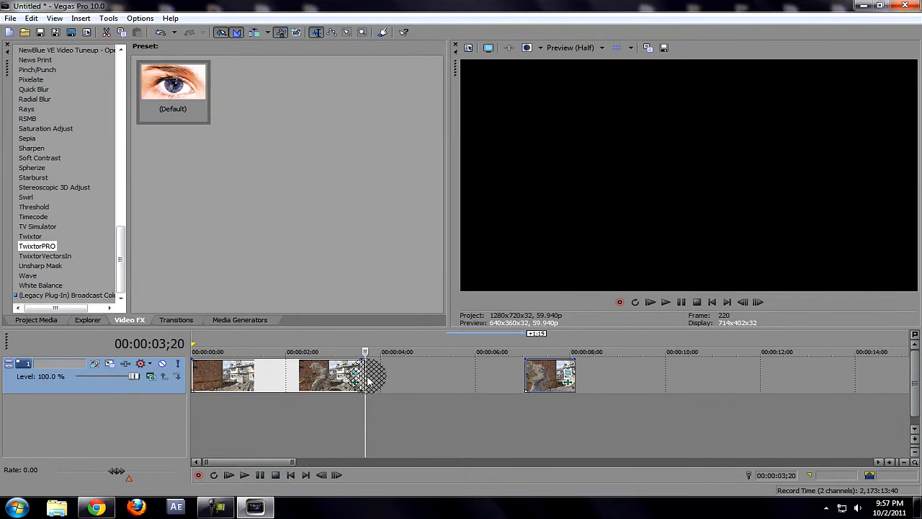
- Reopen the tiny segment's video event effects and set the TwixtorPRO speed to 2%
drag(364, 377, 363, 376)
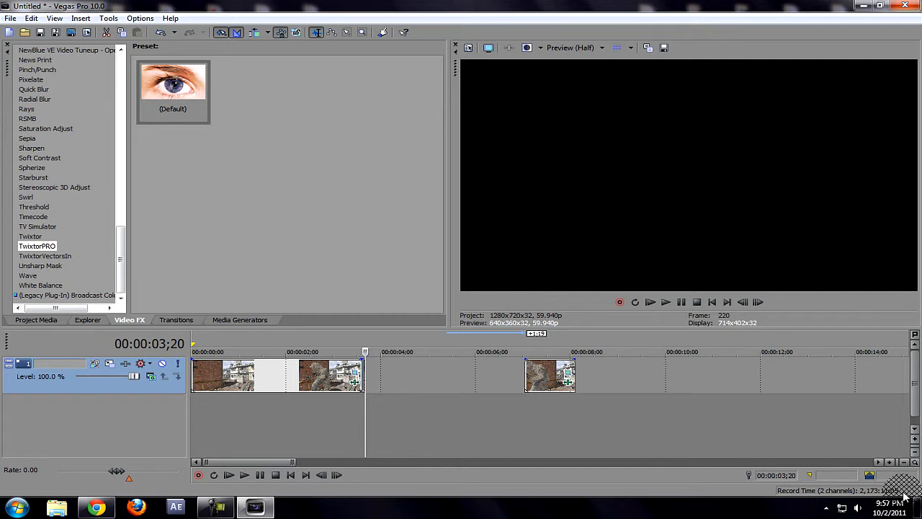
right_click(364, 376)
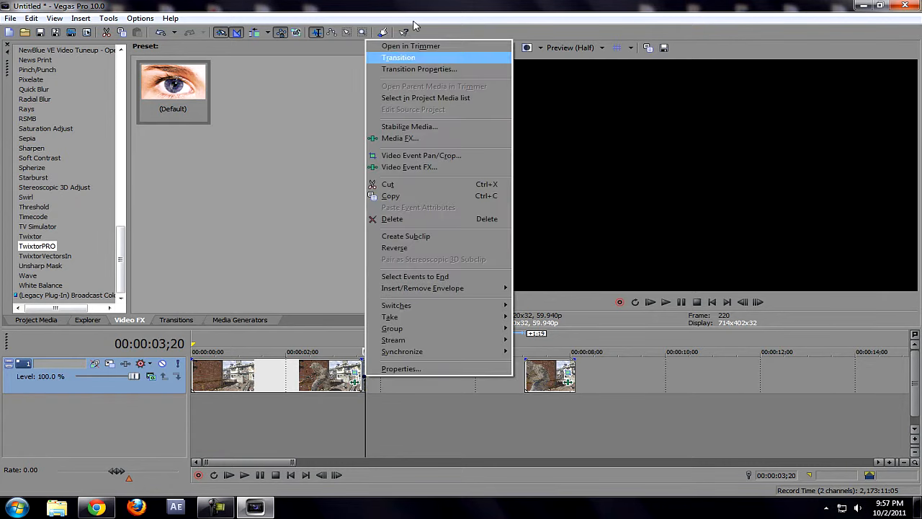
click(422, 166)
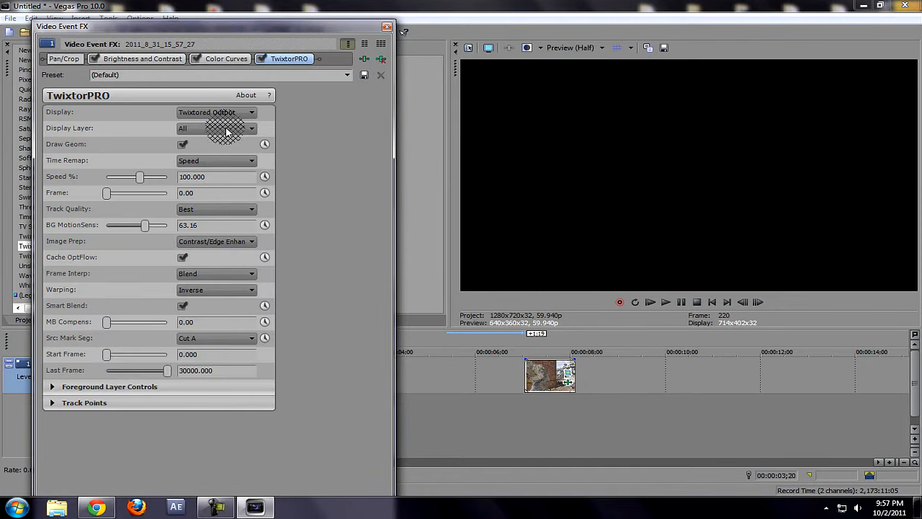
click(215, 177)
text(2)
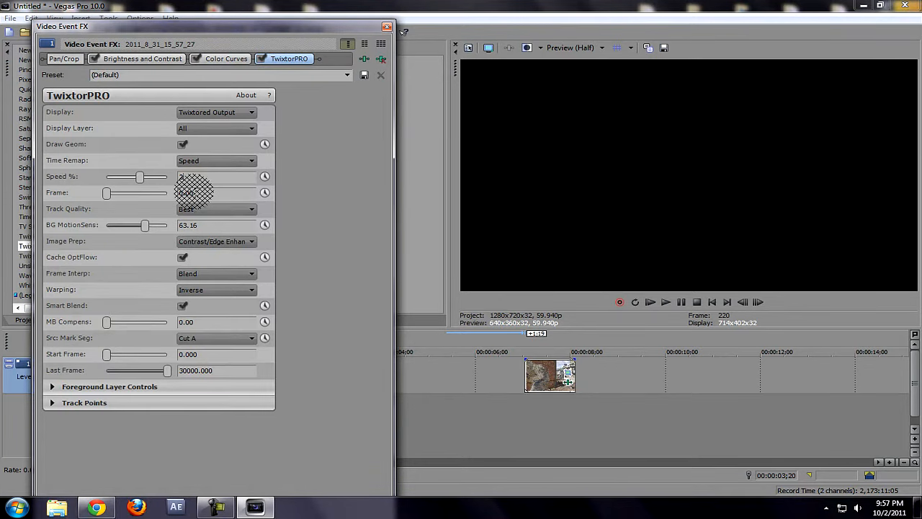
click(387, 28)
- Move the last segment to about 00:00:09;20 and extend the Twixtor segment's end past the seven-second mark
click(379, 391)
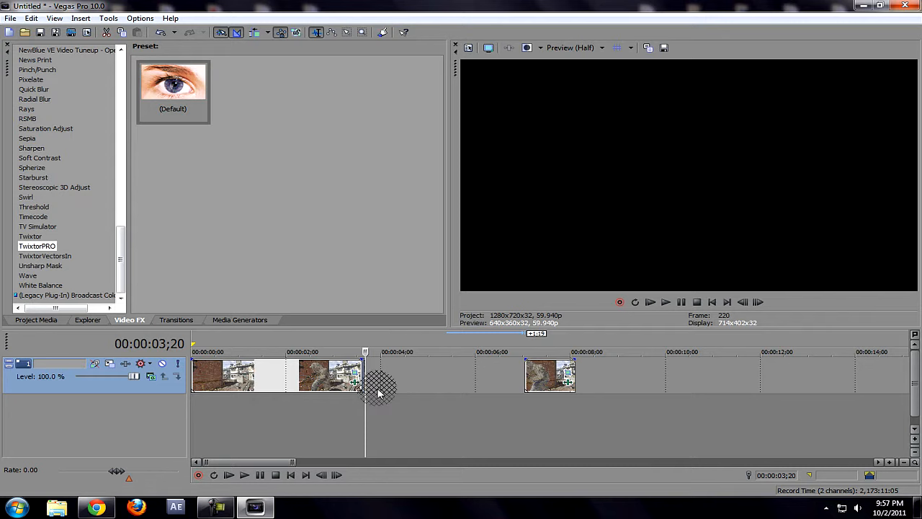
drag(366, 382, 666, 379)
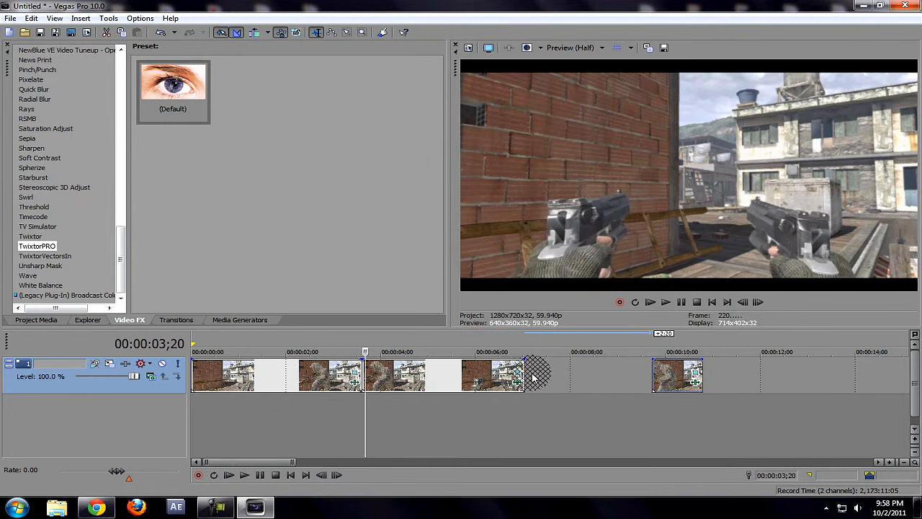
mouse_move(524, 376)
mouse_down()
mouse_move(576, 375)
mouse_move(540, 373)
mouse_up()
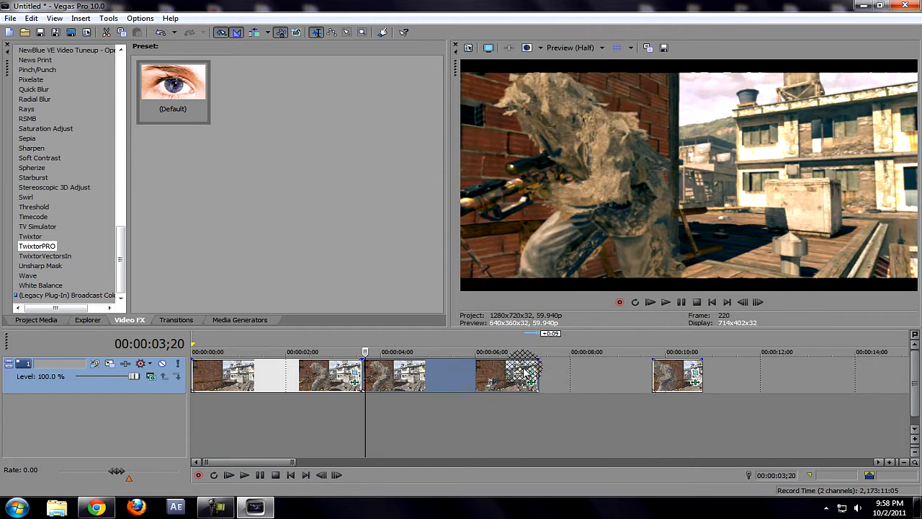
- Set the TwixtorPRO speed of the extended segment to 1%
click(532, 381)
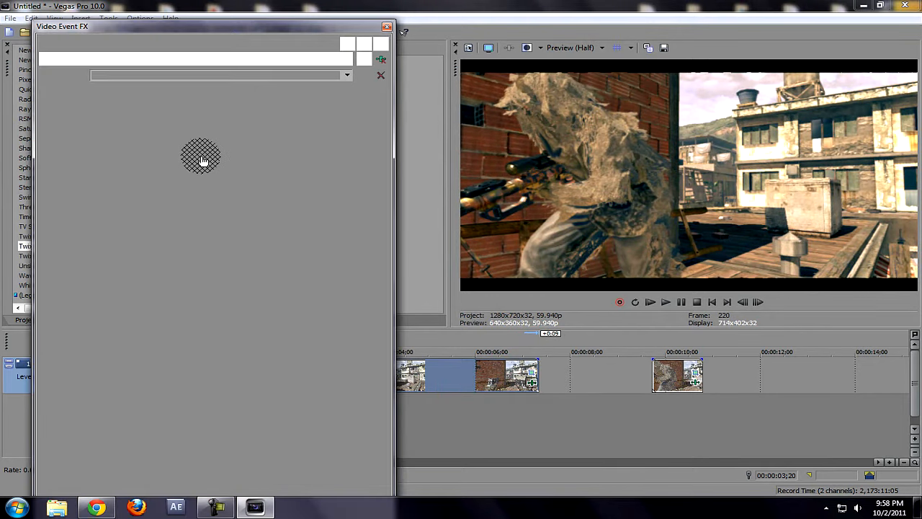
text(1)
click(206, 193)
click(387, 28)
- Extend the Twixtor segment to about 00:00:12;04 and shift the last segment just beyond its end
drag(660, 380, 720, 381)
drag(552, 386, 779, 378)
drag(712, 376, 802, 379)
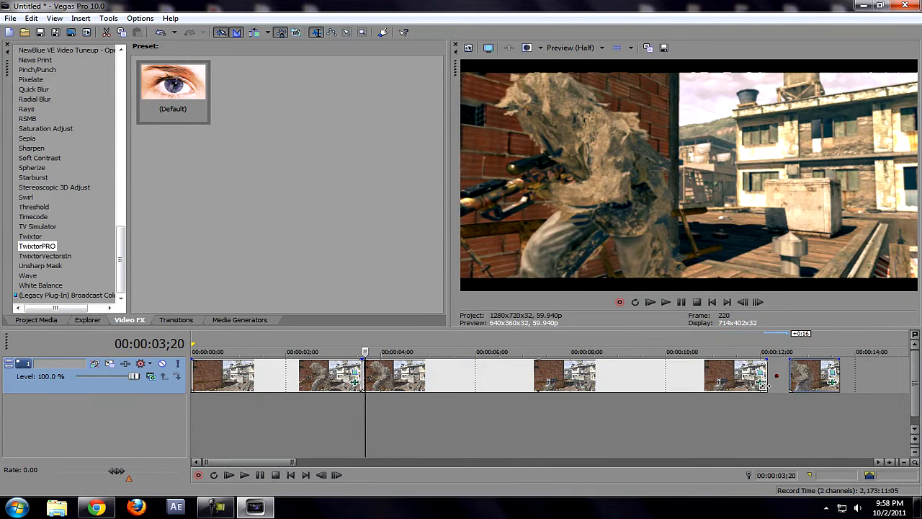
- Set the TwixtorPRO speed of the extended segment to 1.2%
click(759, 384)
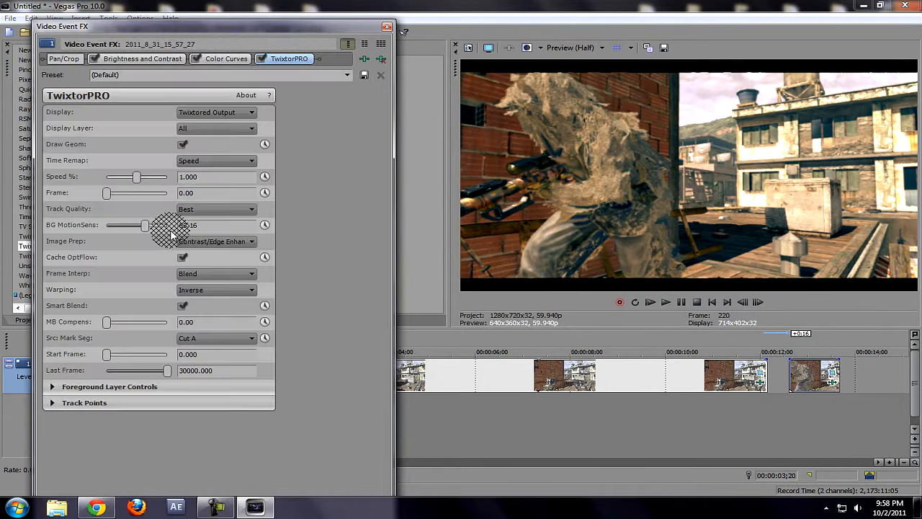
click(212, 177)
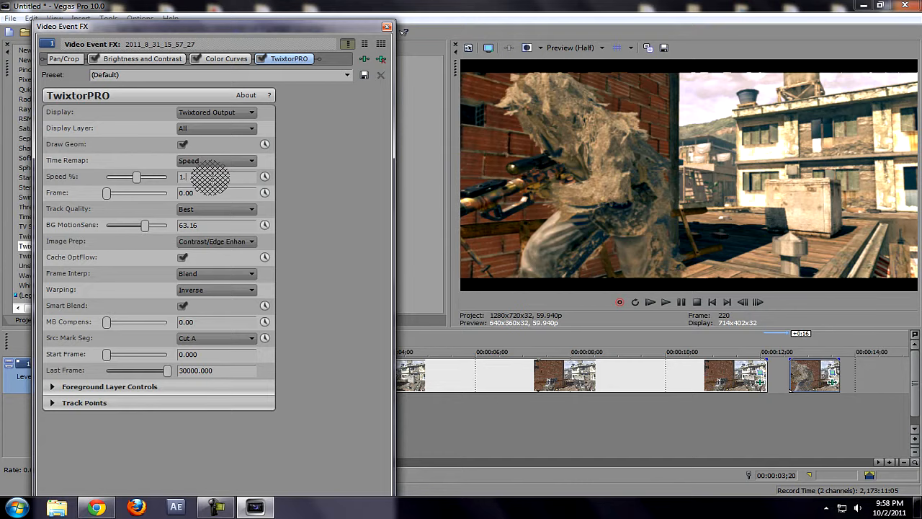
click(387, 27)
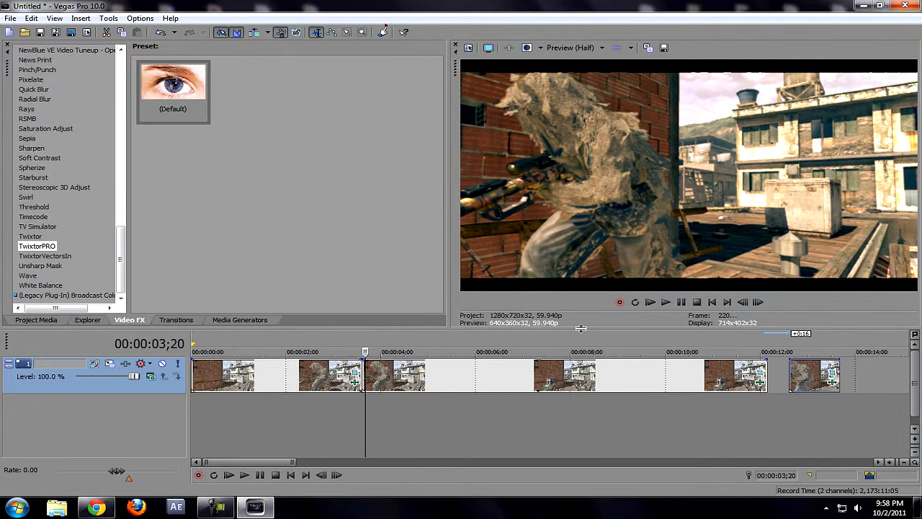
- Move the last segment to about 13.5 seconds and shorten the Twixtor segment to end at about 7.5 seconds
click(763, 368)
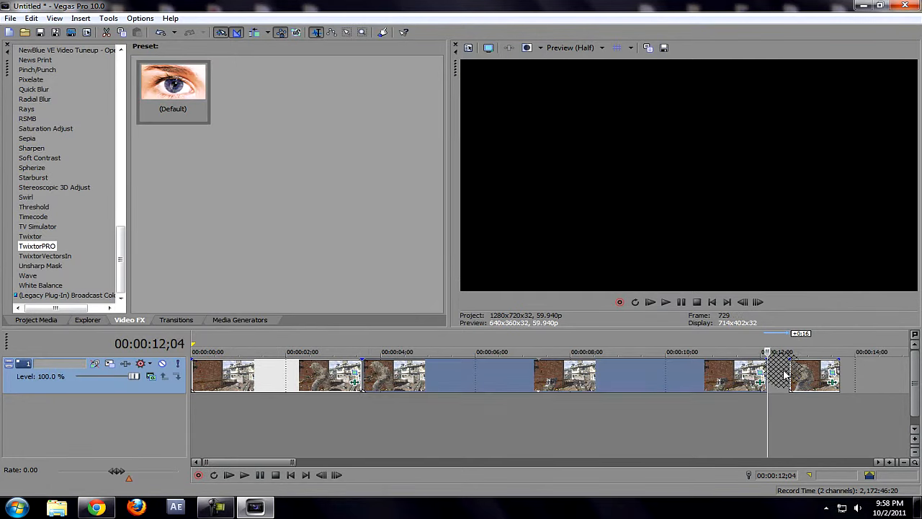
drag(794, 376, 841, 383)
drag(766, 366, 454, 382)
- Open the Twixtor segment's video event effects and set the TwixtorPRO speed to 1.8%
click(454, 380)
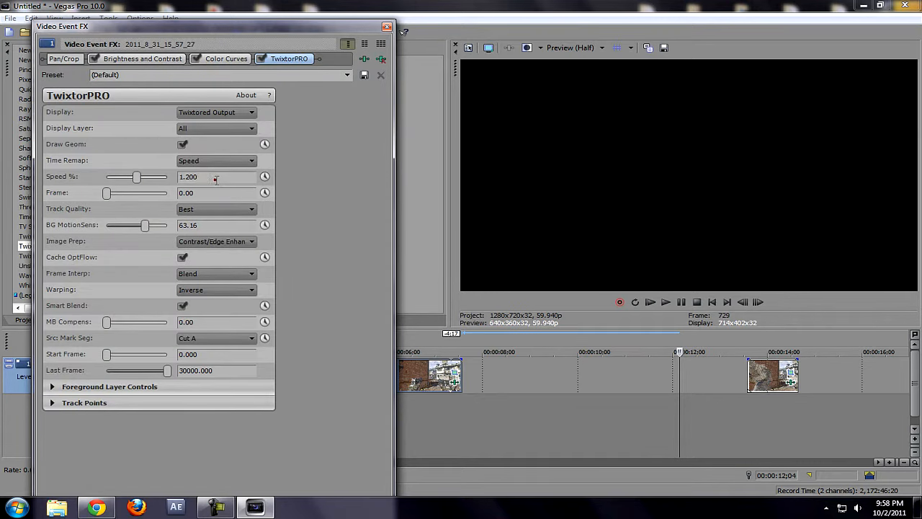
click(215, 179)
key(BackSpace)
key(BackSpace)
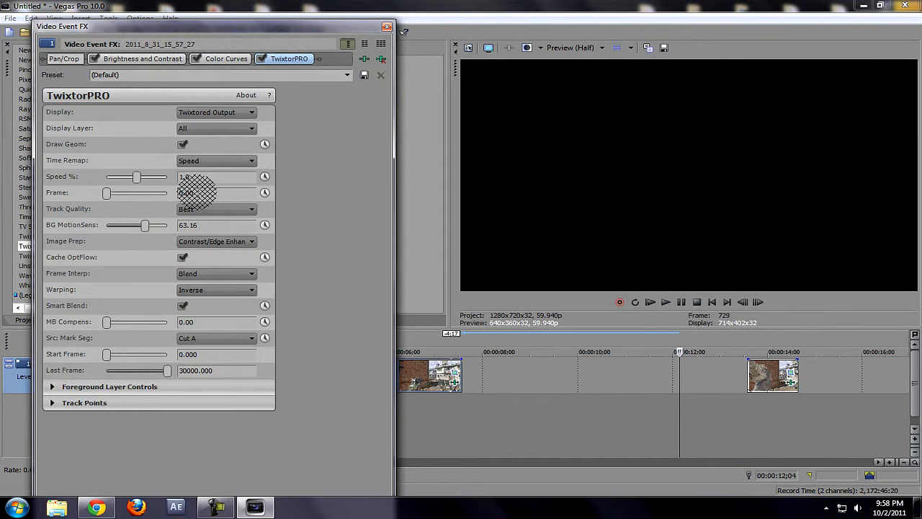
click(387, 28)
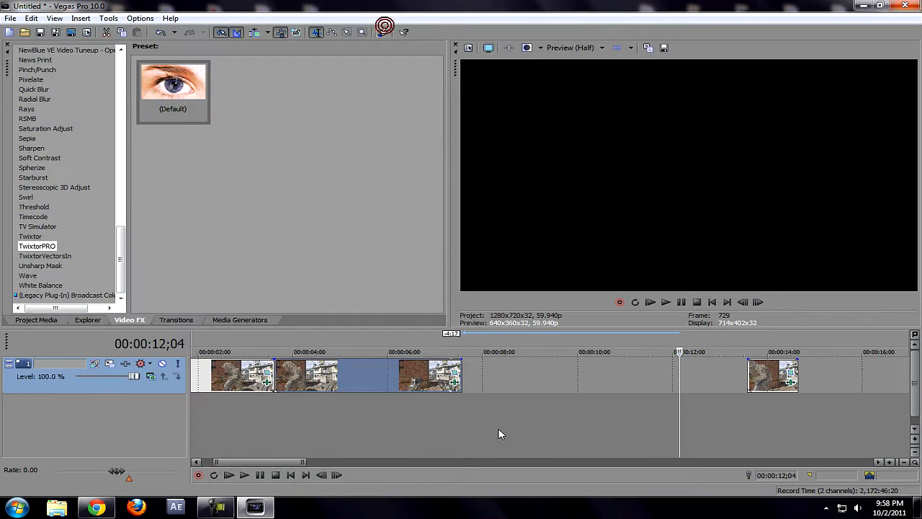
- Move the last segment back to about 00:00:09;25 and extend the Twixtor segment until the two meet
mouse_move(462, 365)
mouse_down()
mouse_move(449, 366)
mouse_move(469, 367)
mouse_move(426, 373)
mouse_move(465, 373)
mouse_move(447, 372)
mouse_up()
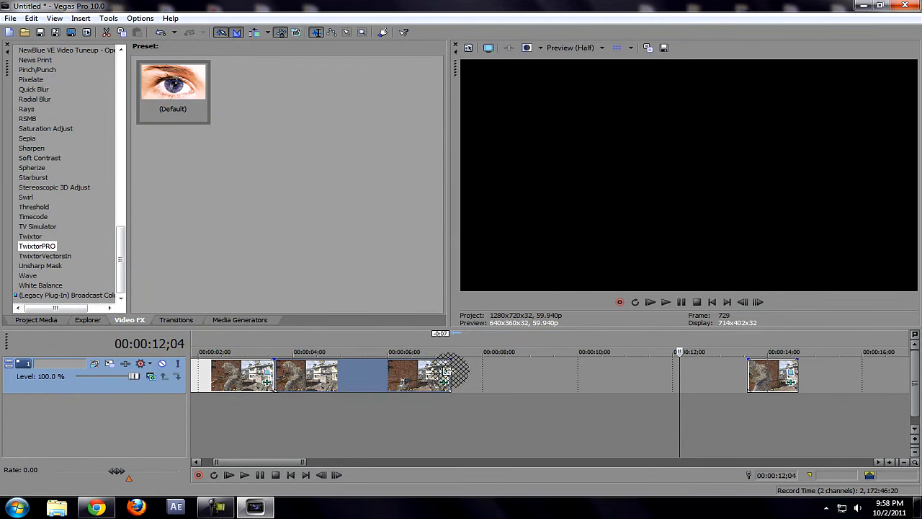
drag(762, 374, 583, 375)
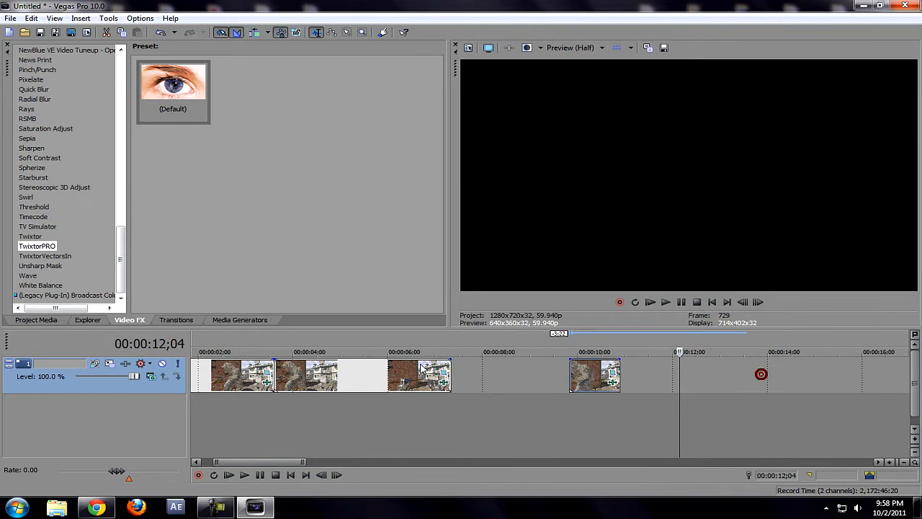
drag(455, 373, 565, 376)
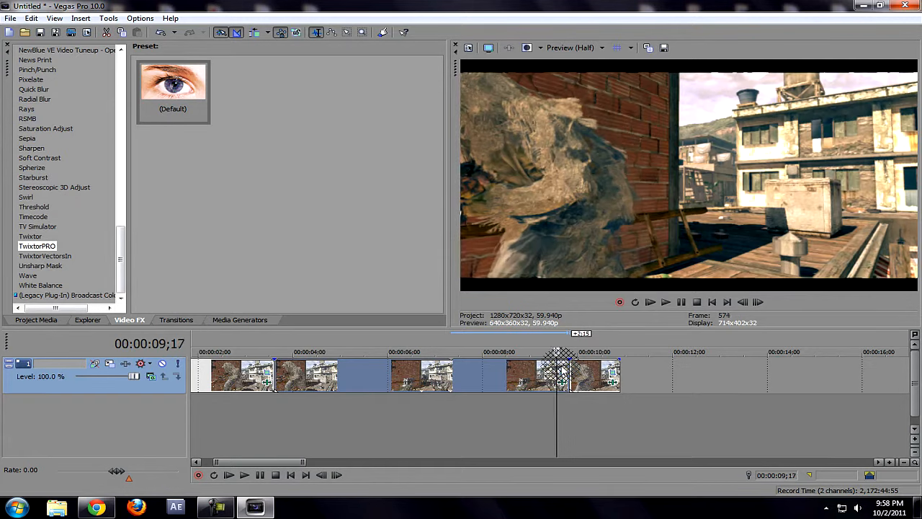
- Step frame by frame across the junction between the slow-motion segment and the last segment to check the motion's continuity
key(Right)
key(Right)
key(Right)
key(Right)
key(Right)
key(Right)
key(Right)
key(Right)
key(Right)
key(Right)
key(Right)
key(Right)
key(Right)
key(Right)
key(Right)
key(Right)
key(Right)
key(Right)
key(Right)
key(Right)
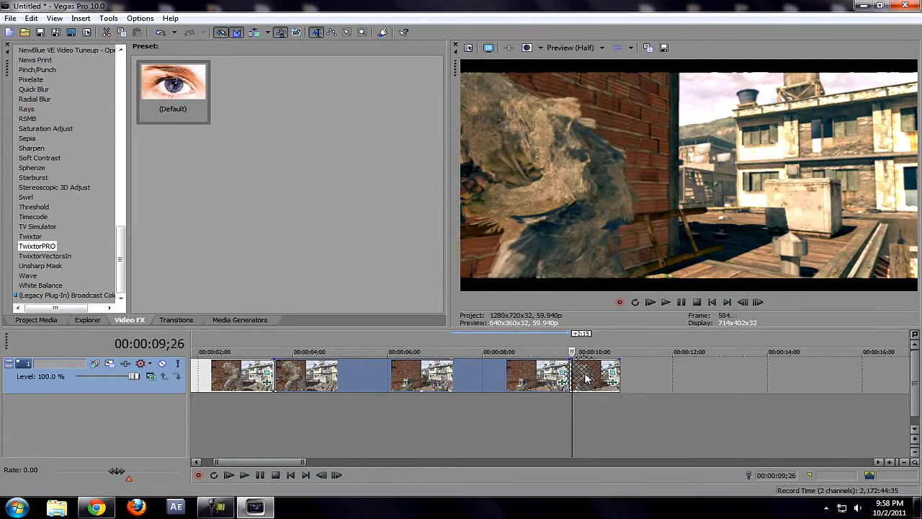
key(Left)
key(Left)
- Set the preview quality to Preview (Quarter) and check the slow-motion segment through to its end at 00:00:09;25
click(571, 48)
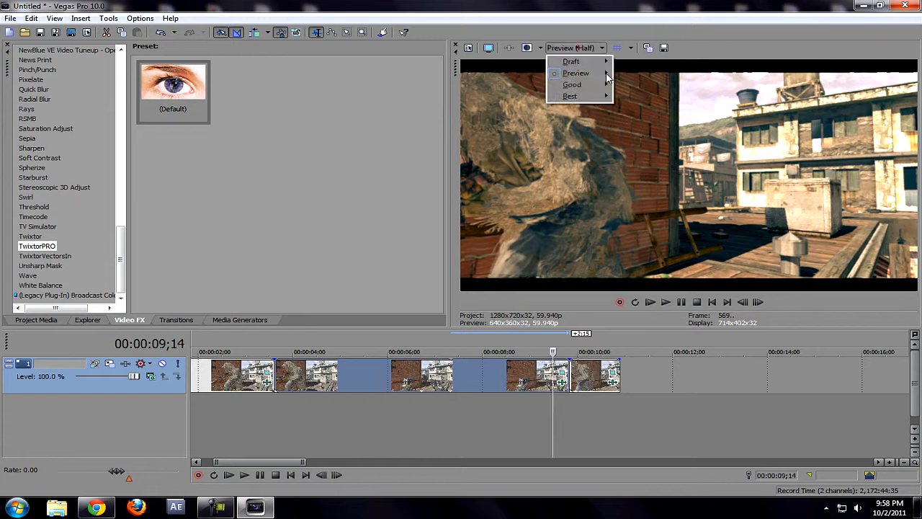
mouse_move(577, 73)
click(631, 108)
click(391, 380)
click(393, 375)
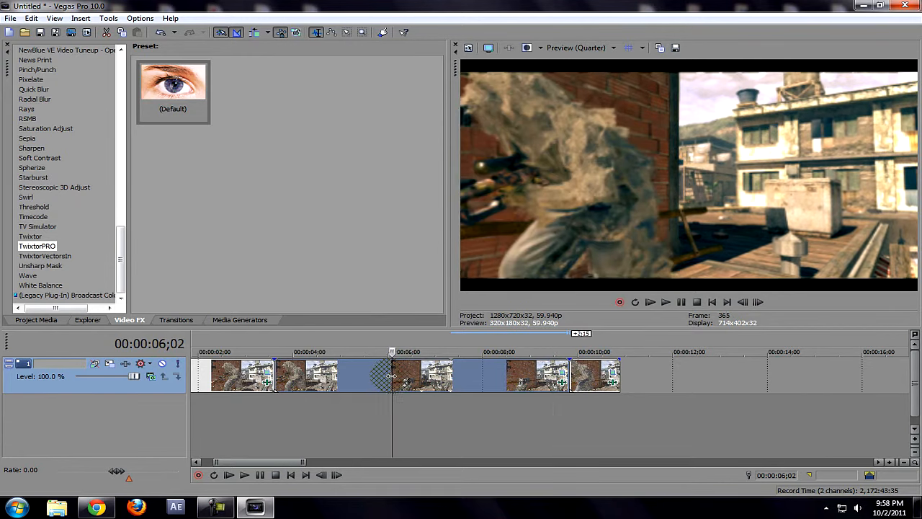
drag(392, 375, 400, 371)
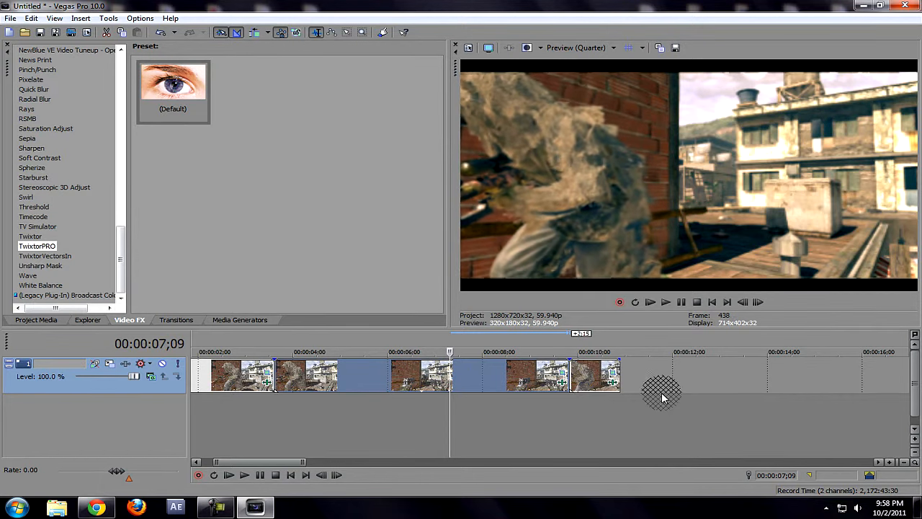
click(568, 376)
key(space)
- Insert a new video track above the clip's track, with the whole edit in view
click(904, 462)
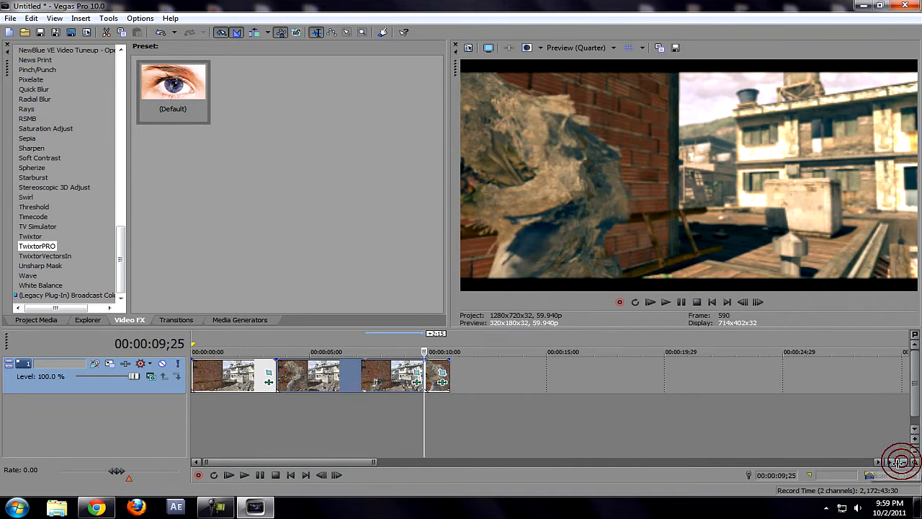
click(891, 462)
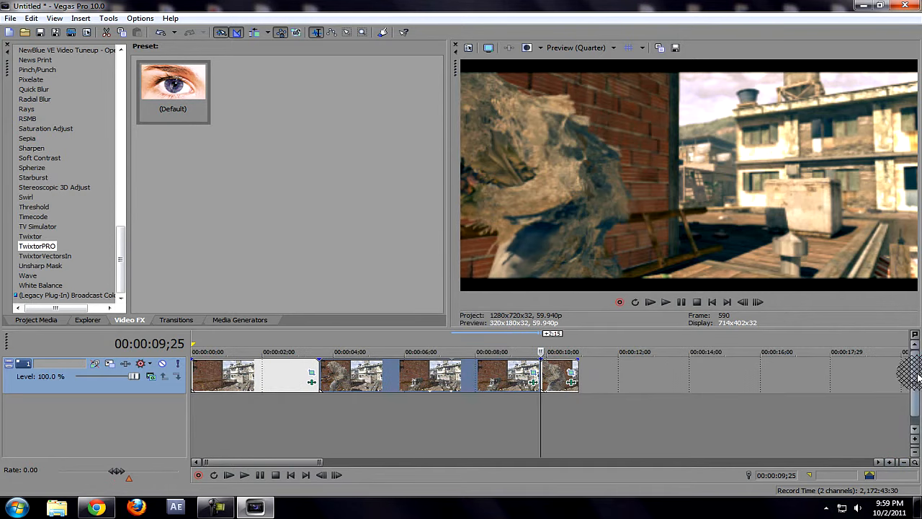
right_click(617, 377)
click(628, 269)
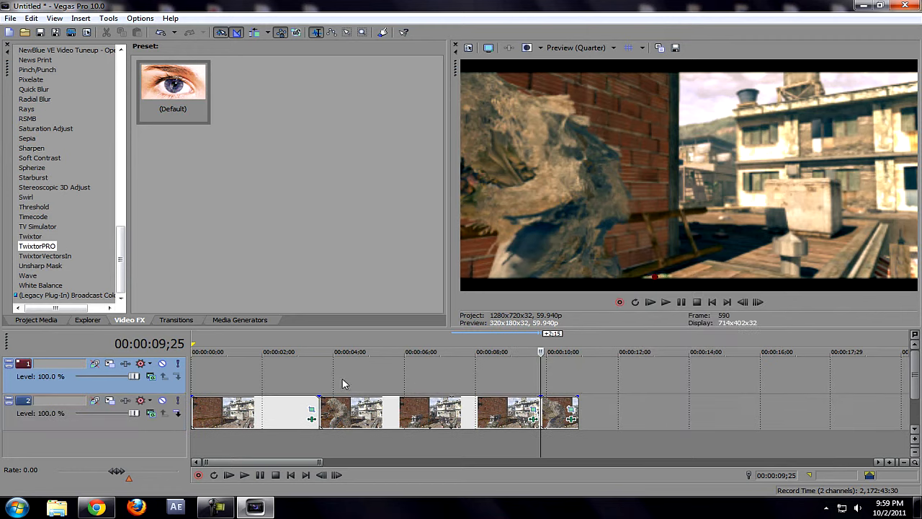
- Copy the Twixtor slow-motion segment onto the new top track, starting at 00:00:03;18
click(325, 384)
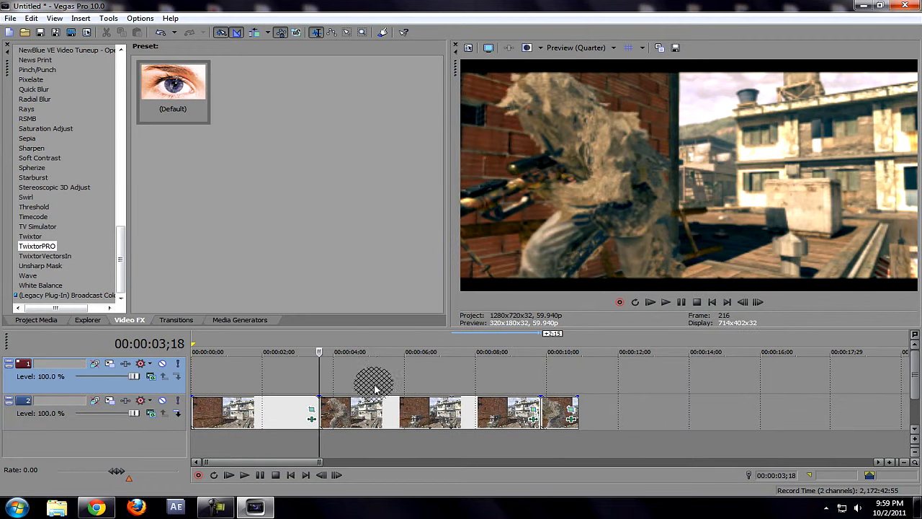
click(372, 416)
key(ctrl+c)
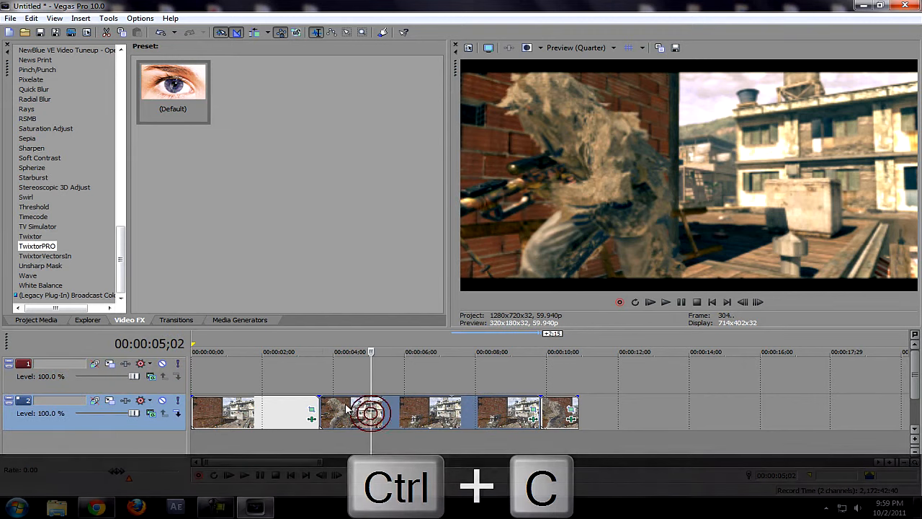
click(320, 381)
key(ctrl+v)
- Insert another video track between the copied segment and the original clip's track, and return to 00:00:03;18
right_click(657, 402)
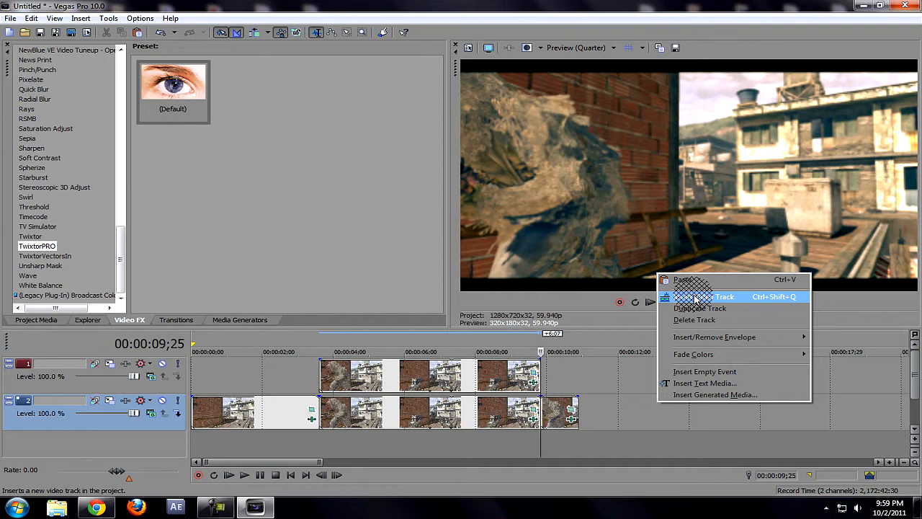
click(696, 299)
click(324, 422)
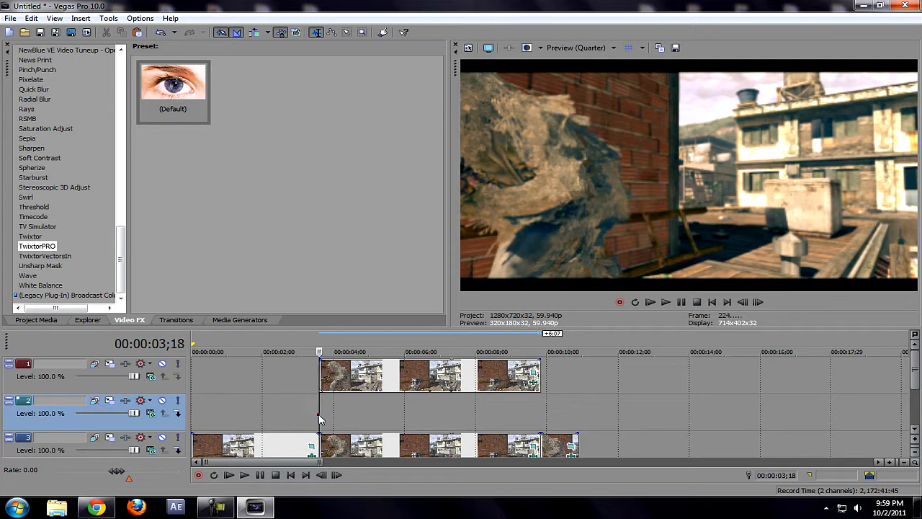
click(216, 506)
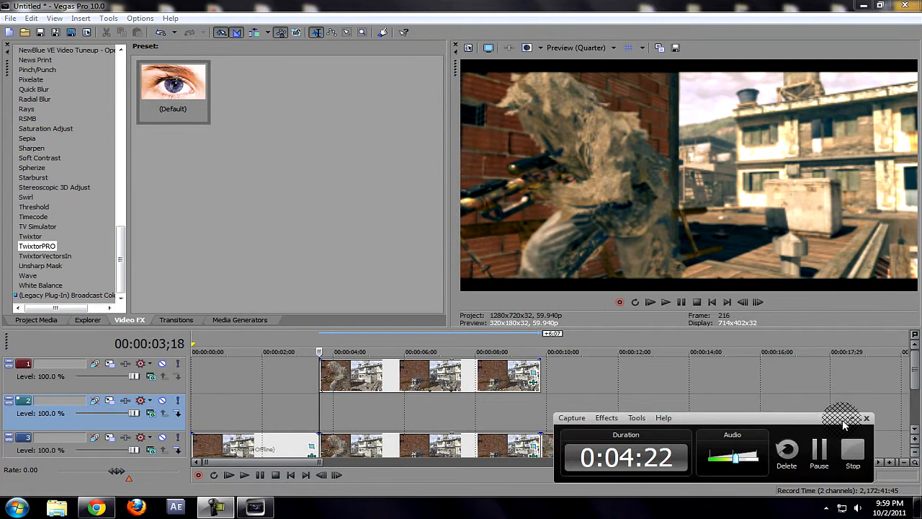
click(845, 416)
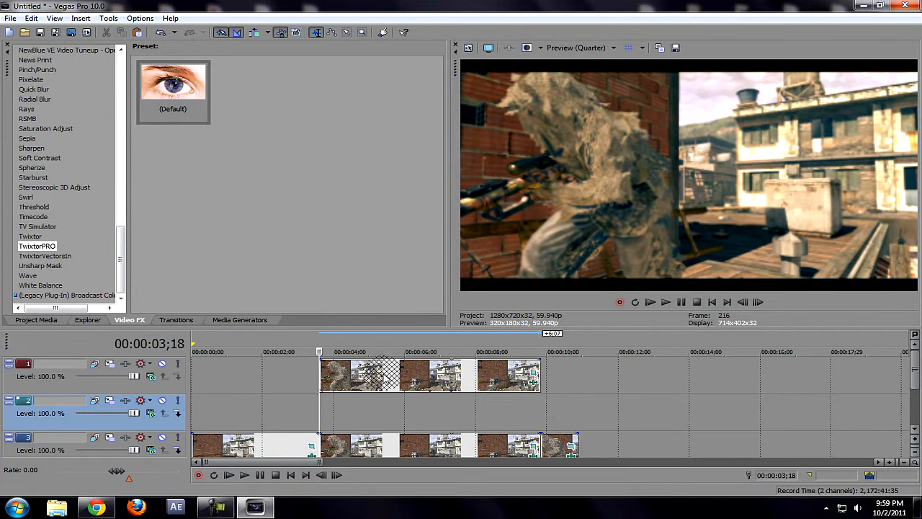
- Open Event Pan/Crop for the top track's slow-motion copy and enable its mask at the segment's start
click(384, 376)
mouse_move(324, 377)
mouse_down()
mouse_move(309, 378)
mouse_move(324, 378)
mouse_up()
click(320, 377)
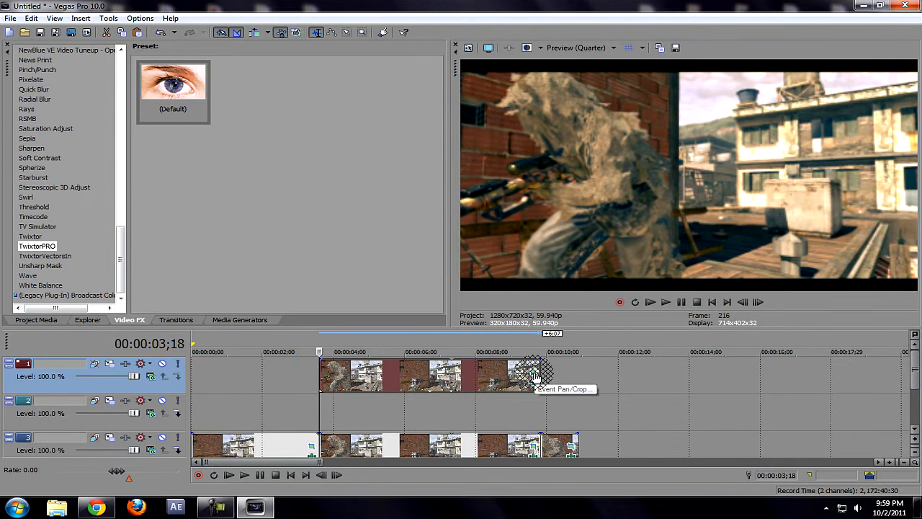
click(534, 376)
click(80, 455)
click(183, 456)
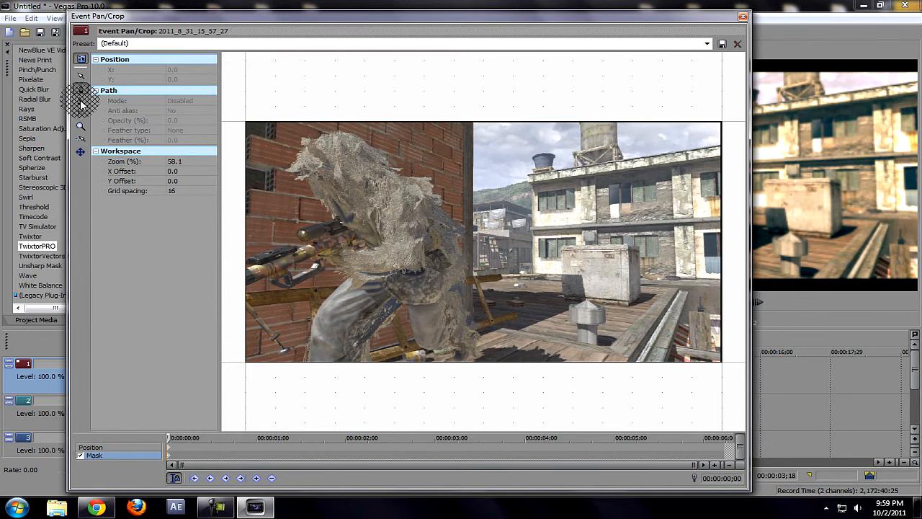
- Trace the brick wall's vertical edge with mask points from the frame's top down to about Y 512
scroll(316, 188, up, 1)
scroll(45, 91, up, 1)
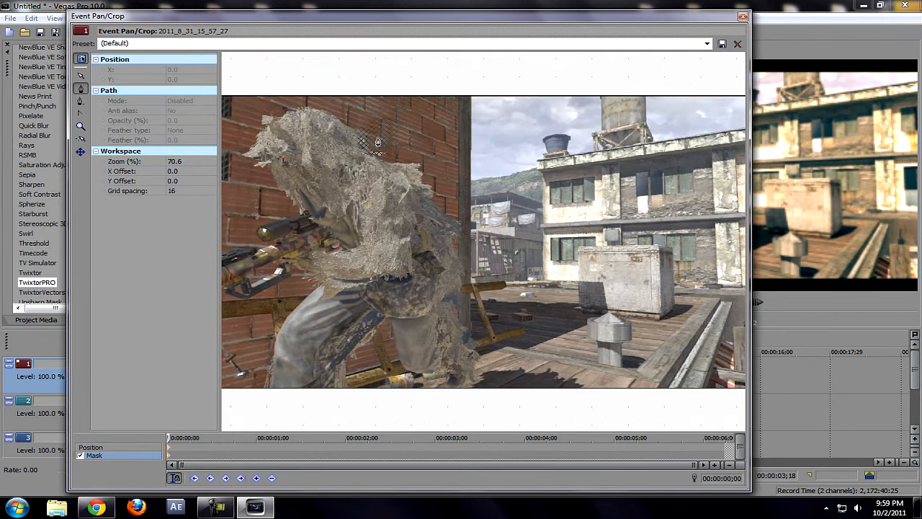
scroll(456, 96, up, 1)
click(465, 72)
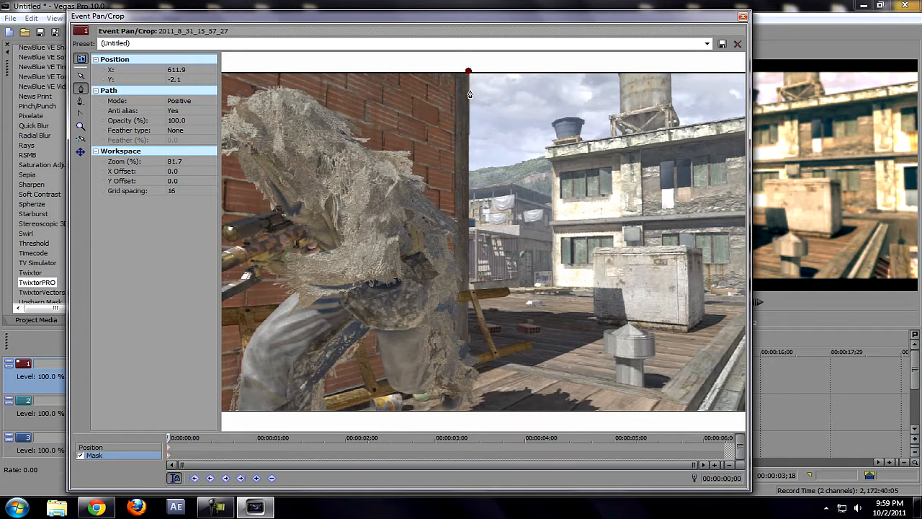
drag(468, 72, 470, 98)
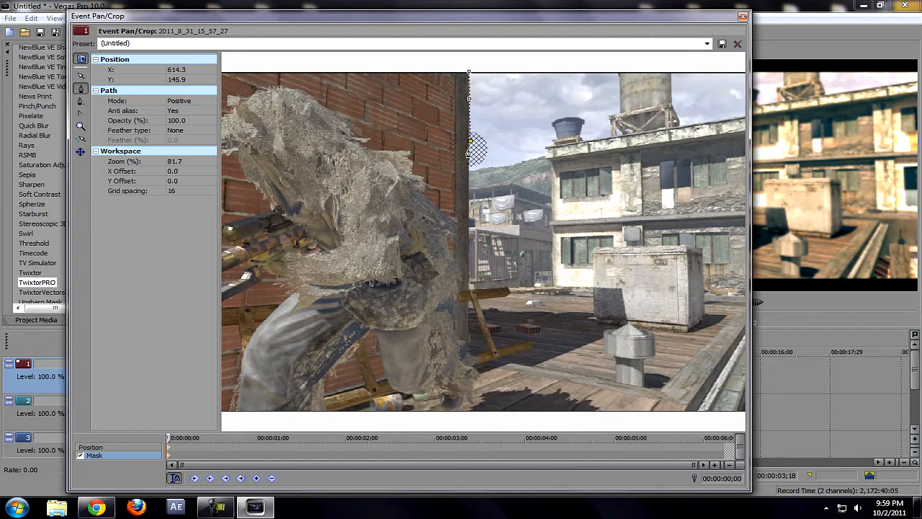
key(ctrl+z)
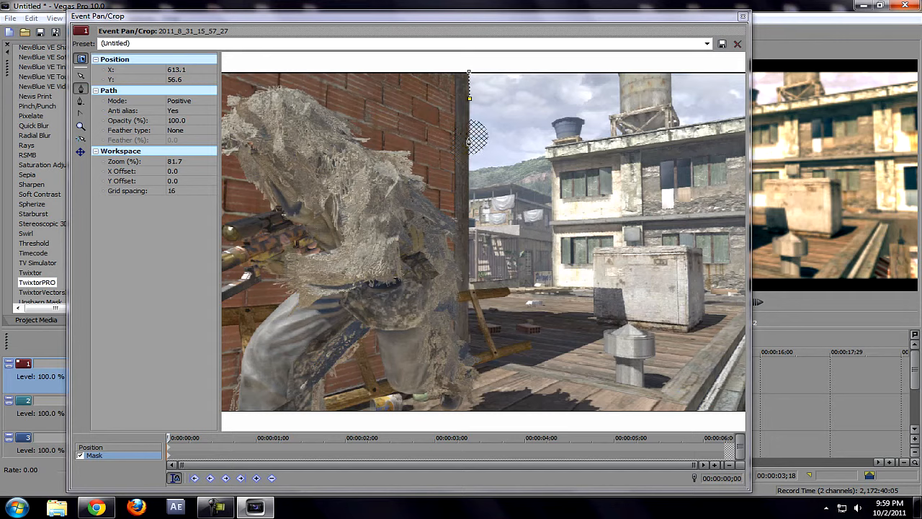
click(468, 140)
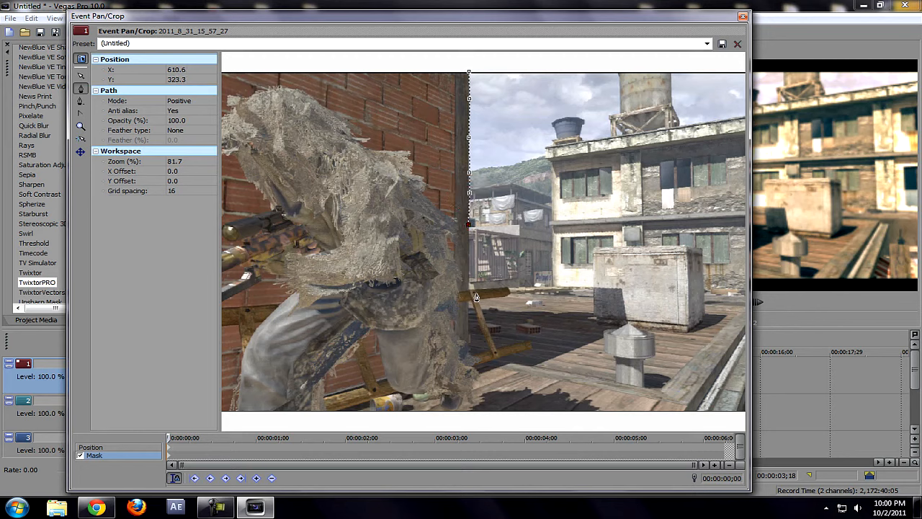
click(469, 316)
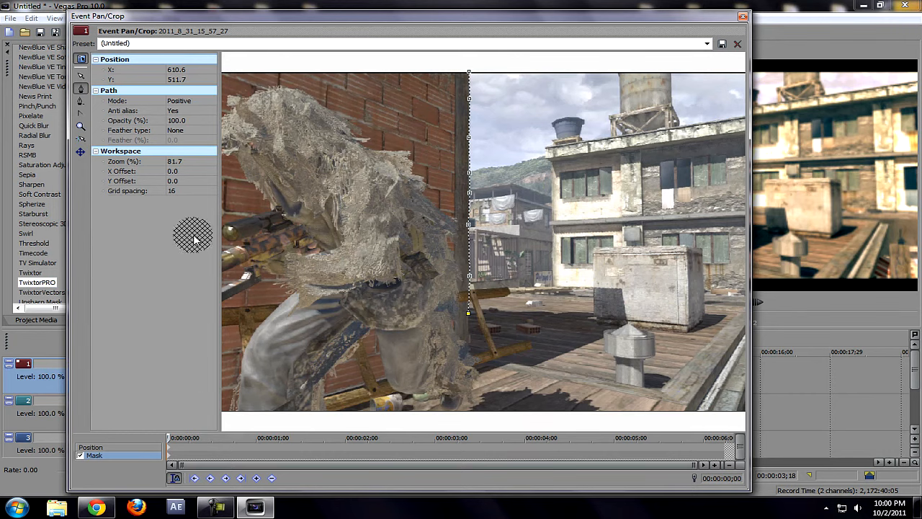
- Close the mask around the brick wall and the soldier's upper body, running the path just outside the frame's left and top borders
scroll(267, 300, down, 2)
click(227, 315)
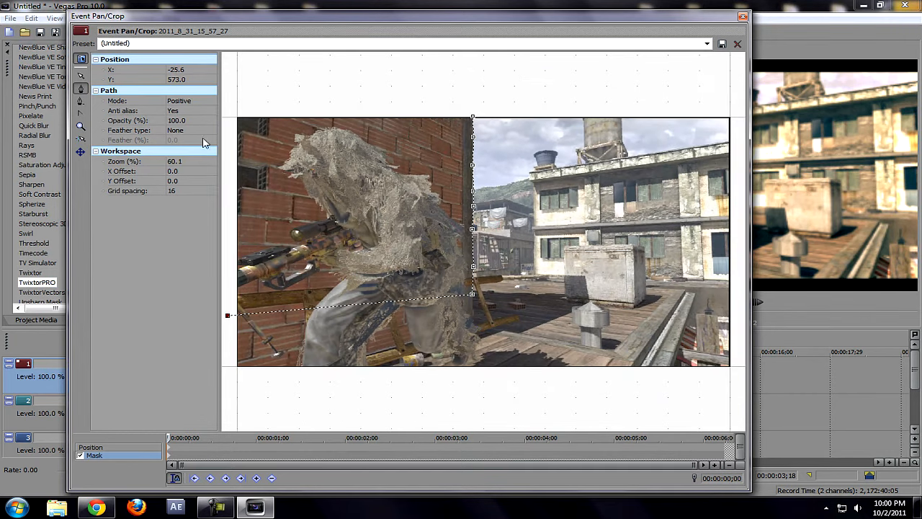
click(232, 107)
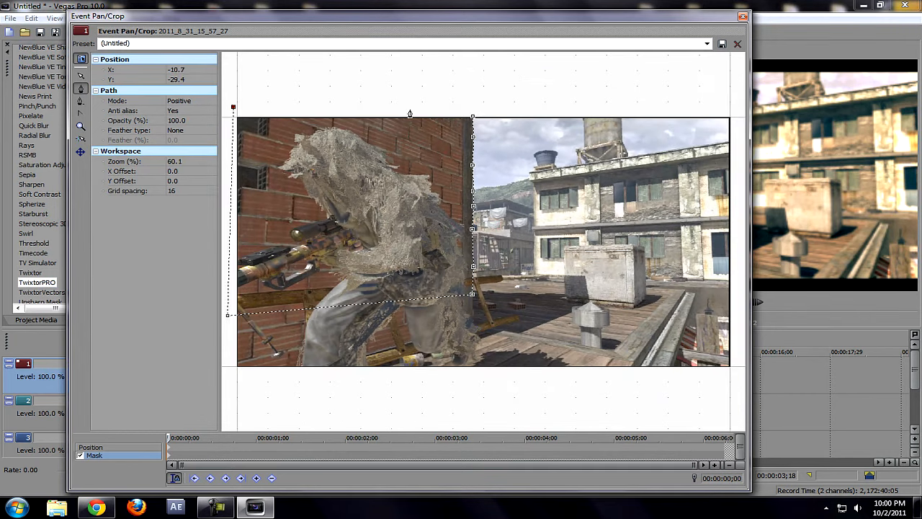
click(473, 109)
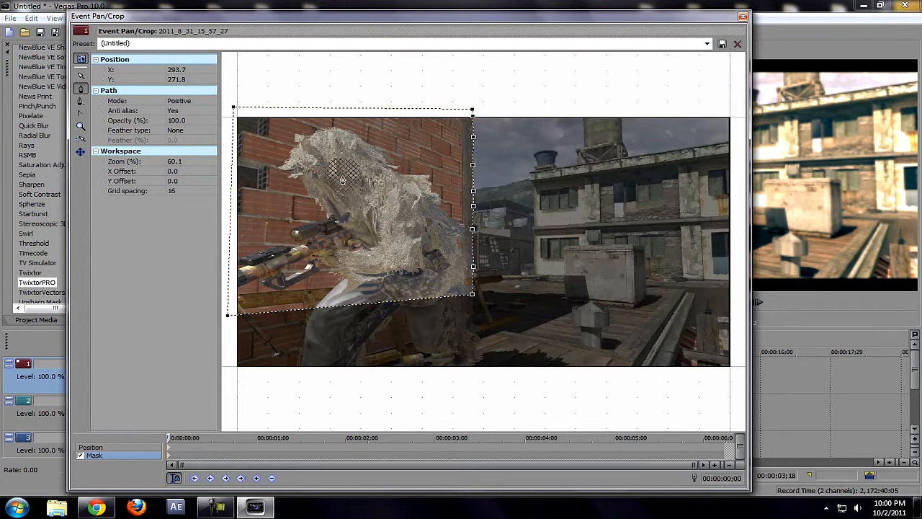
- Feather the mask with type Both at 0.7% and close the Pan/Crop window
click(178, 129)
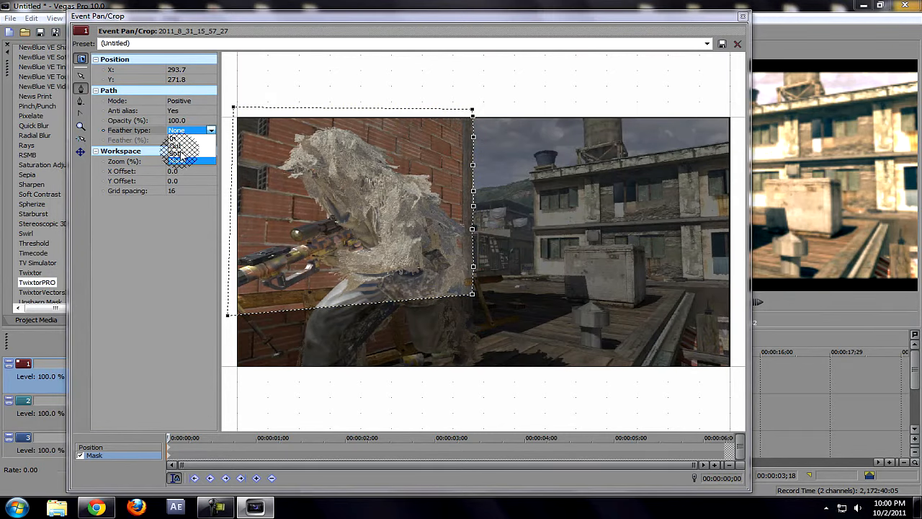
click(176, 153)
click(177, 140)
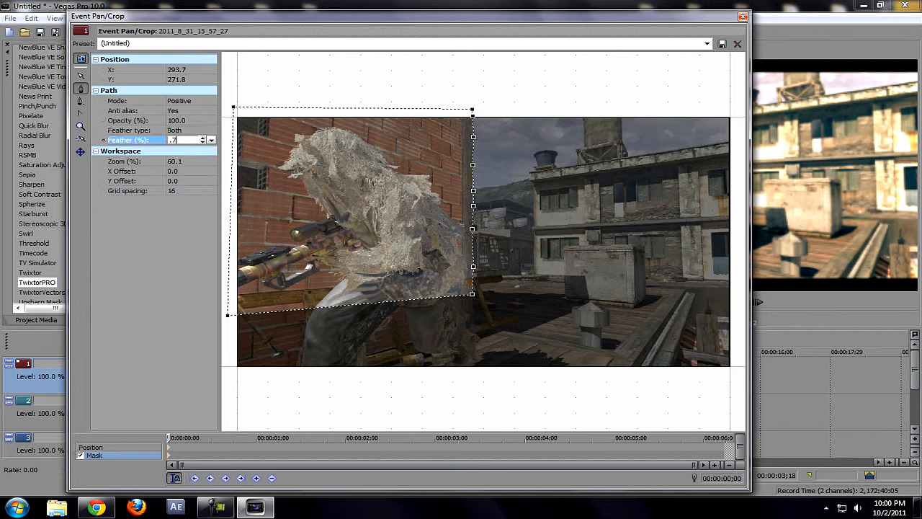
click(209, 130)
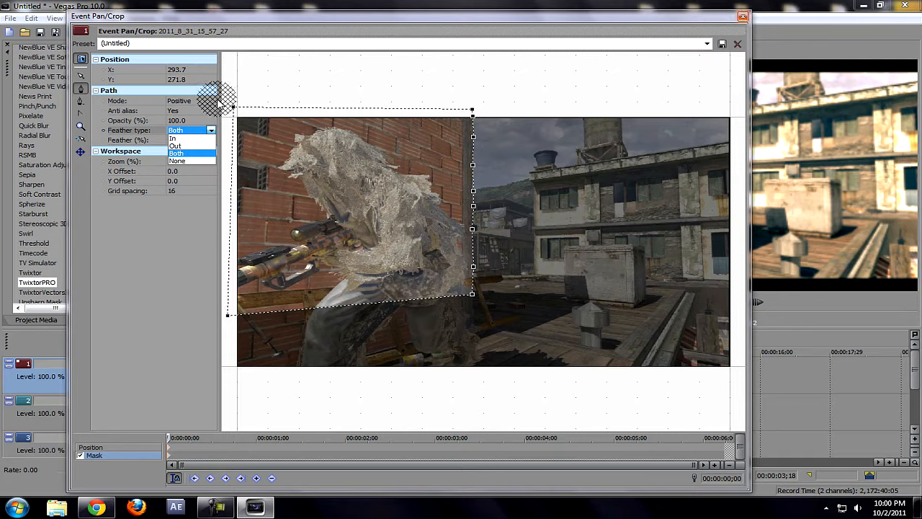
click(176, 154)
click(745, 17)
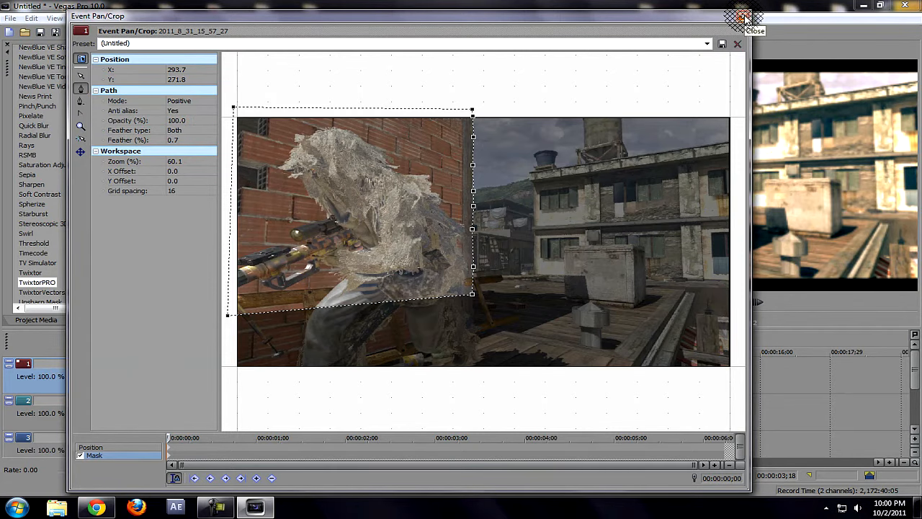
- Play the masked segment briefly from 00:00:03;18 and set the preview quality to Preview (Half)
key(space)
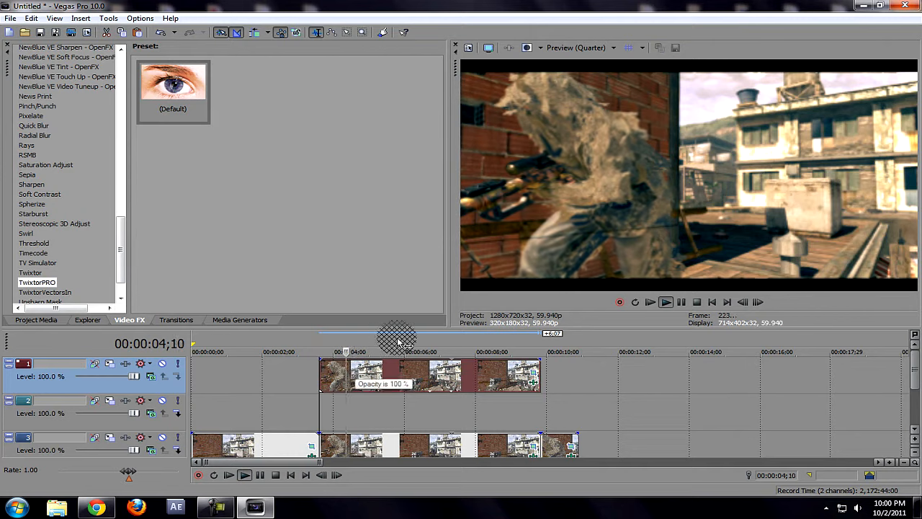
key(space)
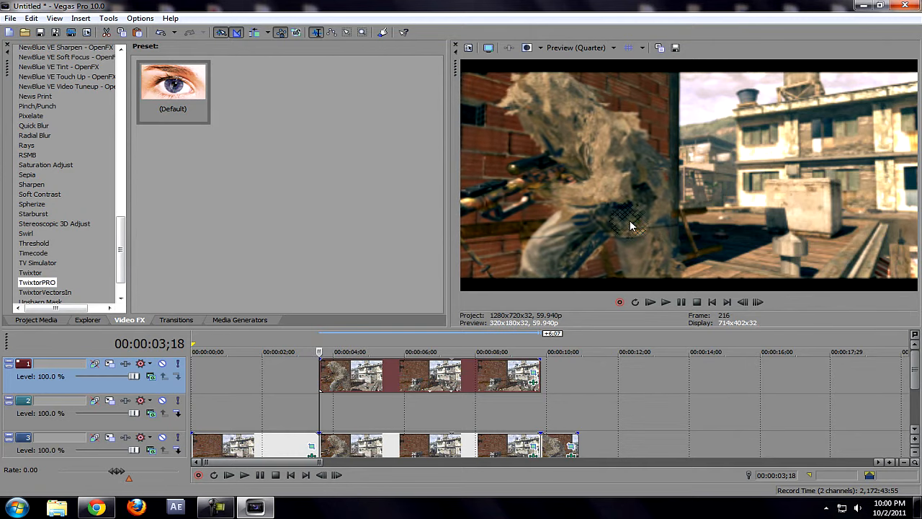
click(593, 50)
mouse_move(576, 73)
click(630, 89)
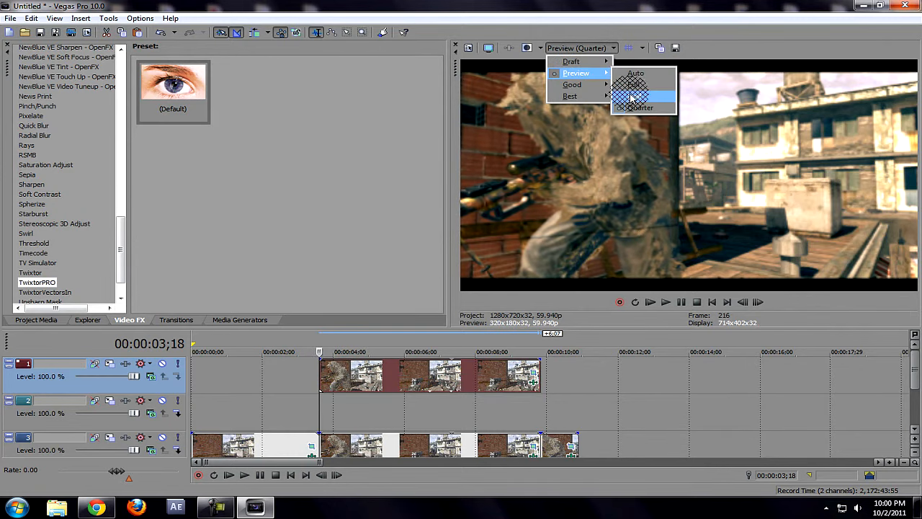
click(632, 96)
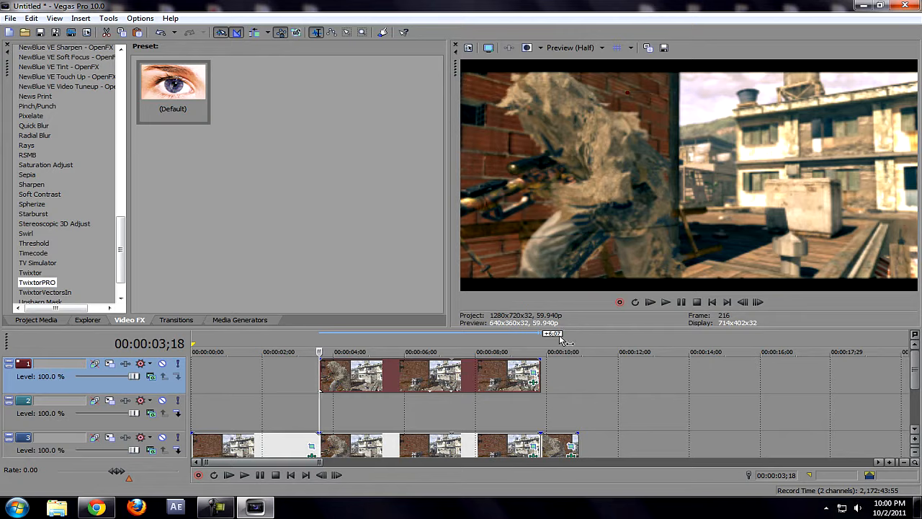
- Move Pan/Crop after TwixtorPRO in the masked top segment's effect chain and close the effects window
click(534, 384)
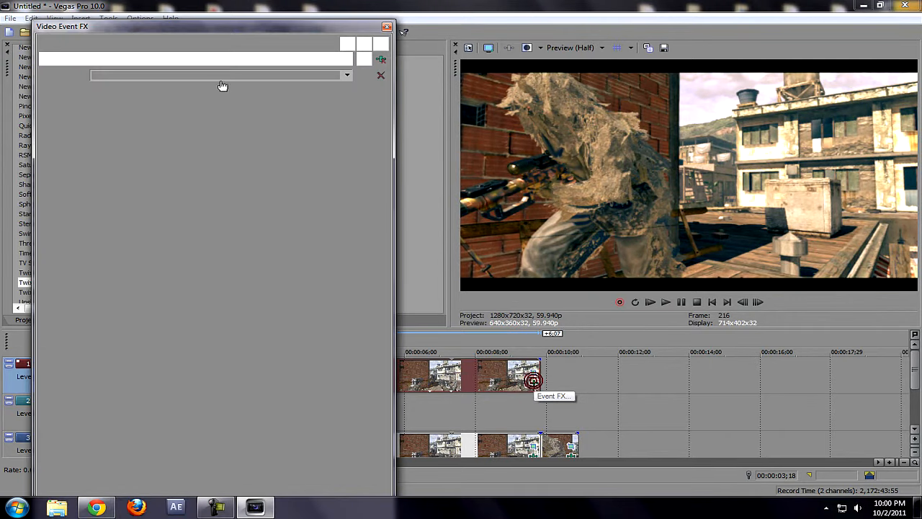
click(76, 57)
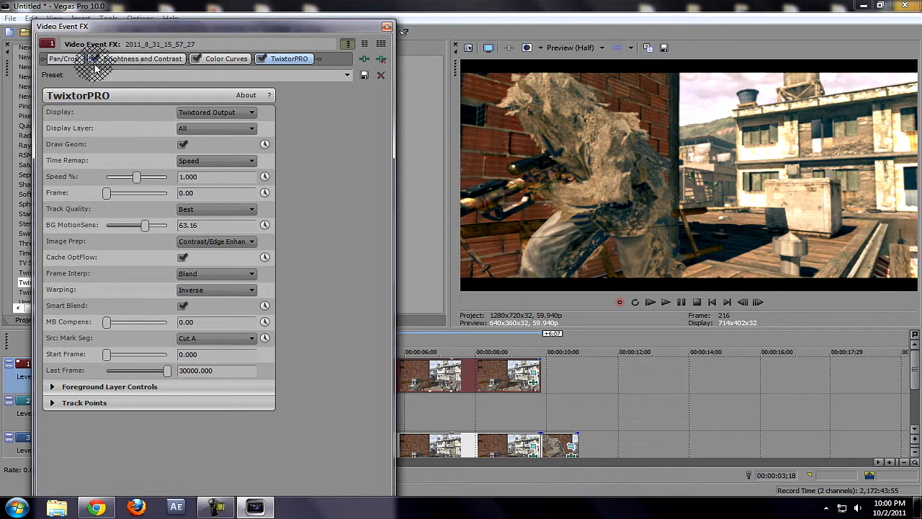
drag(342, 63, 340, 60)
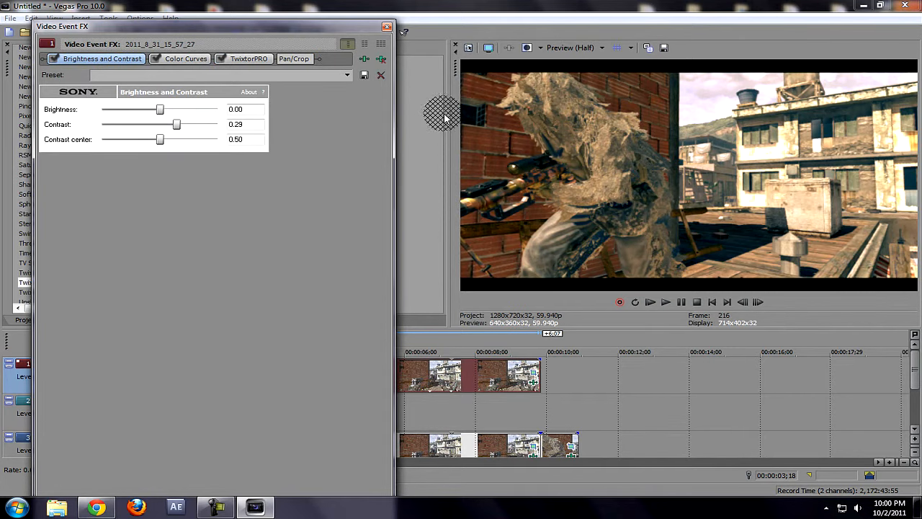
click(387, 26)
- Add the Default Text generator to the empty middle track, starting at 00:00:03;18
click(362, 408)
click(470, 408)
click(349, 385)
click(312, 393)
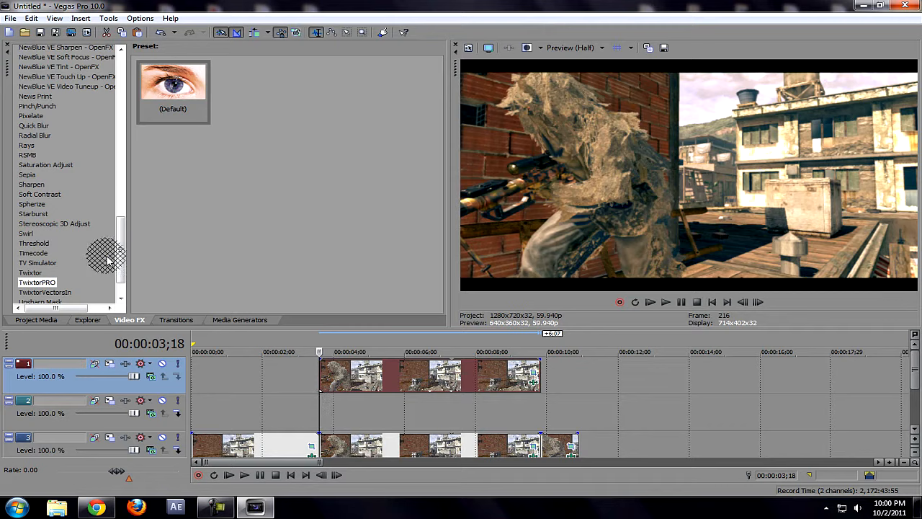
click(243, 320)
click(26, 119)
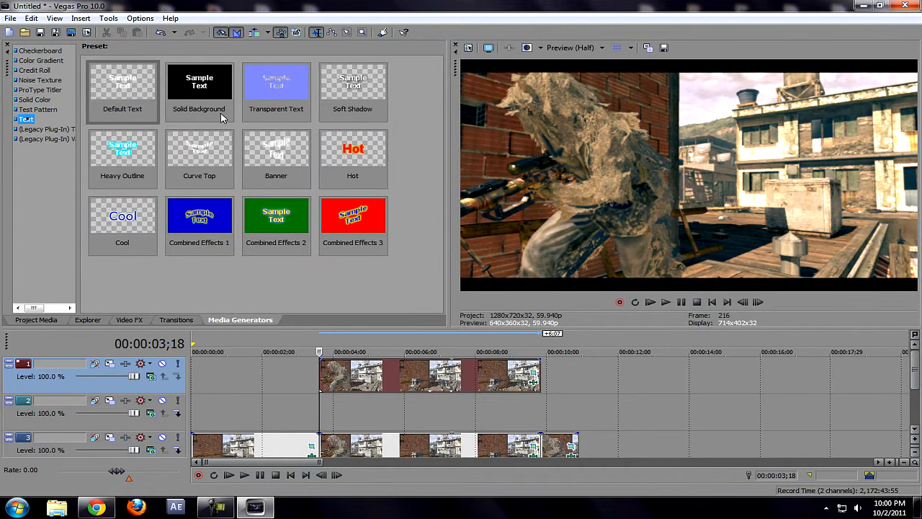
drag(123, 90, 330, 412)
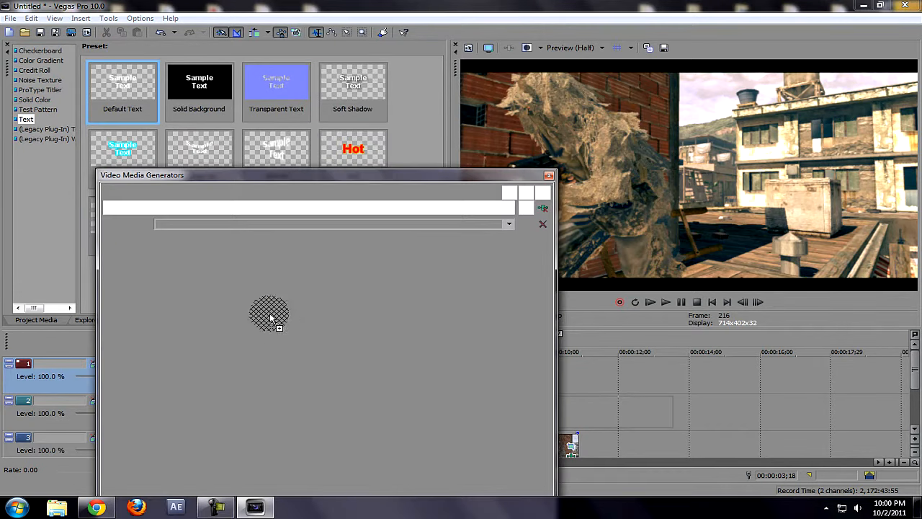
- Set the font of all the sample text in the text generator to Dimitri Swank
key(ctrl+a)
click(177, 274)
scroll(163, 479, down, 2)
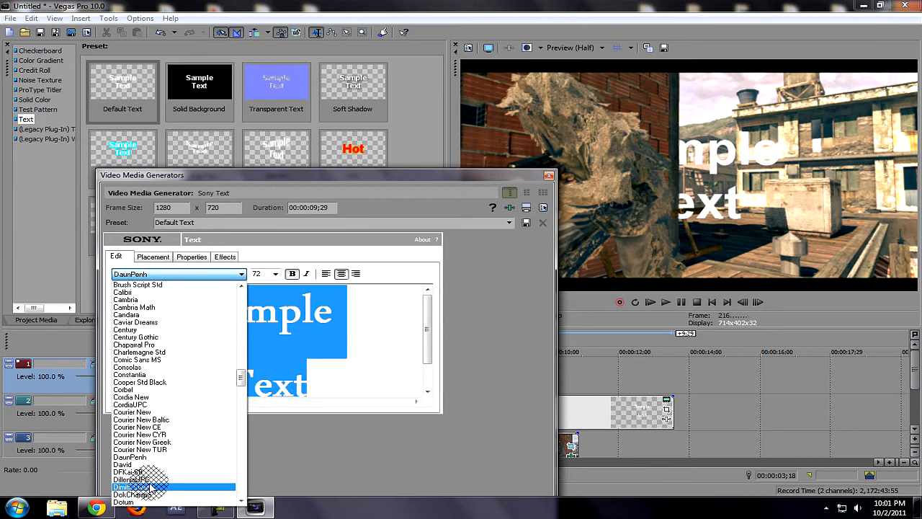
click(150, 487)
key(shift+f)
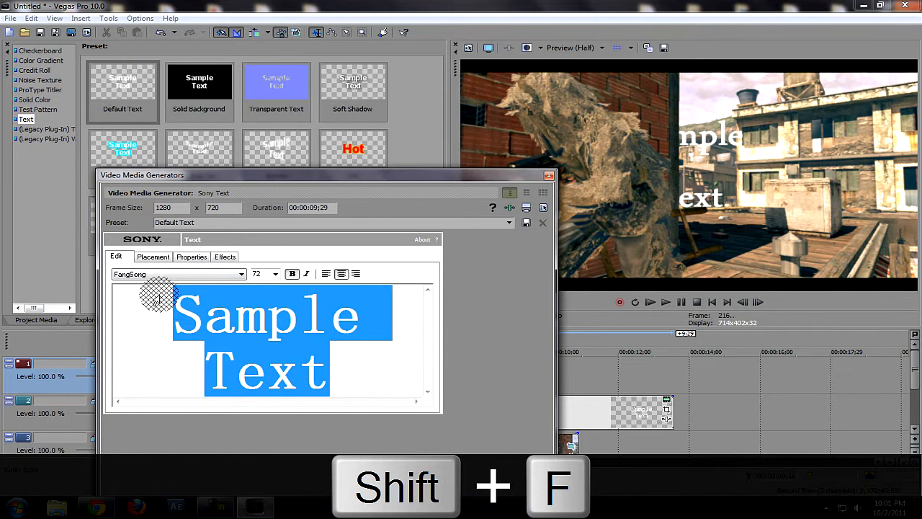
click(154, 273)
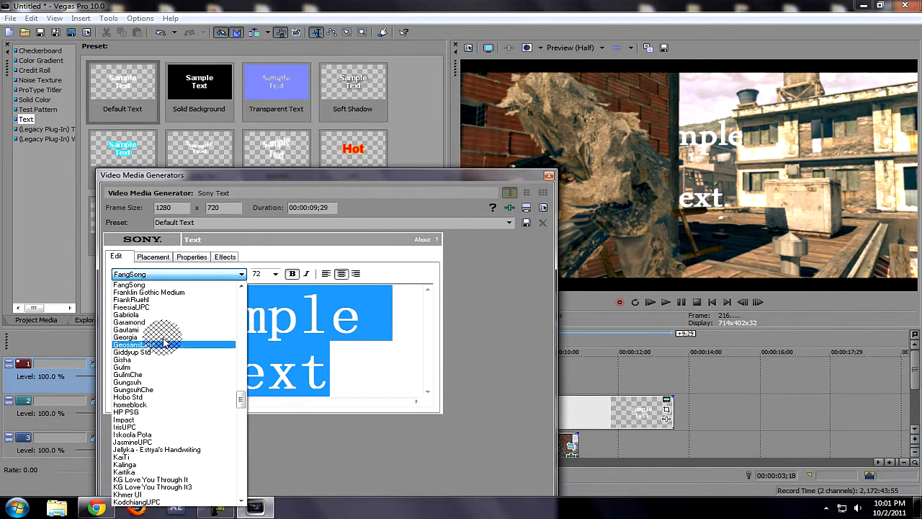
drag(243, 398, 243, 404)
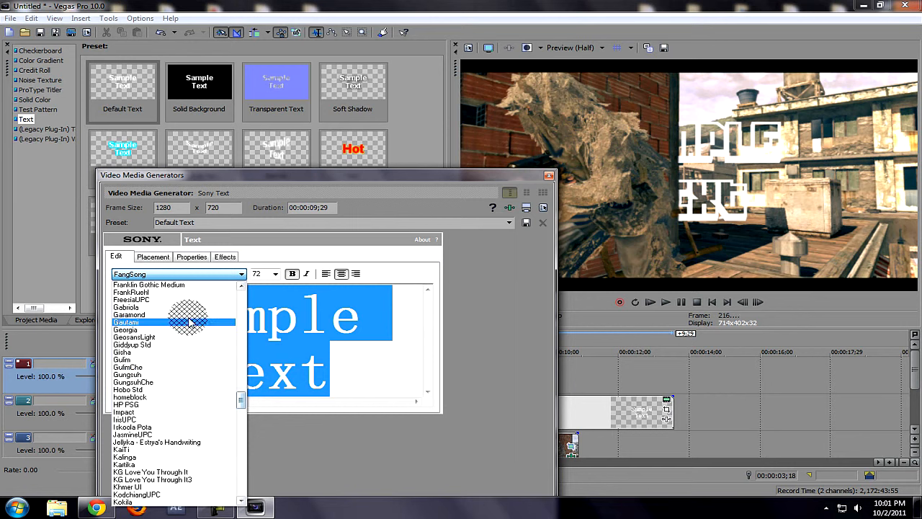
scroll(173, 389, up, 2)
scroll(173, 389, up, 6)
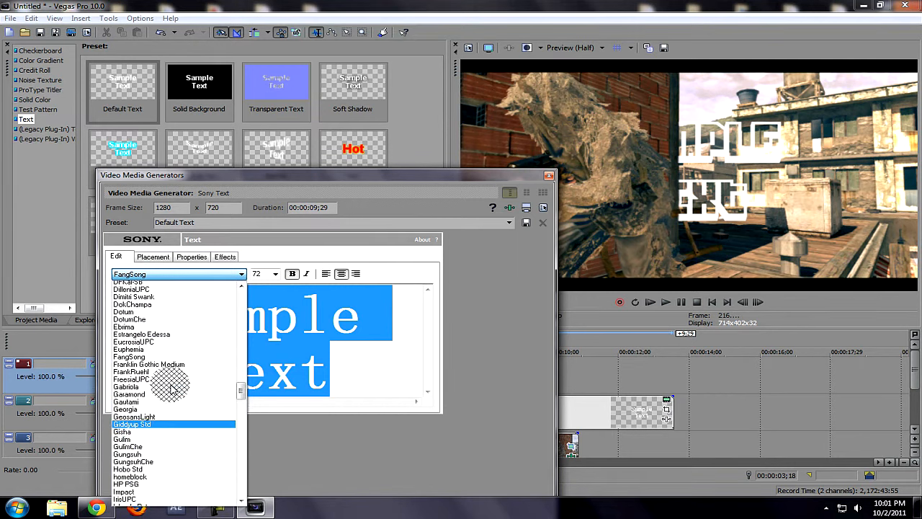
click(173, 338)
click(148, 350)
- Replace the sample text with the title FLUFFEYHD
click(352, 362)
drag(371, 341, 1, 108)
text(FLUFFEYHD)
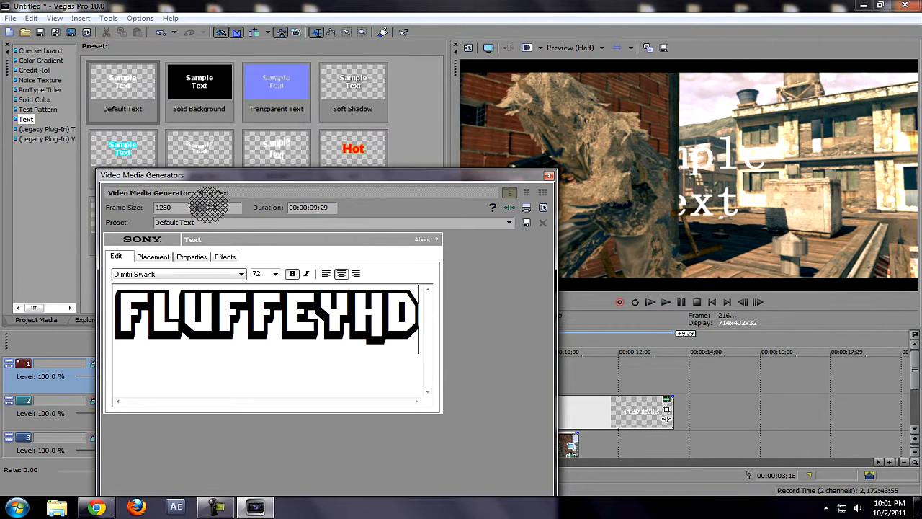
- Select the whole FLUFFEYHD title and set its text color to black (R 0, G 0, B 0)
click(236, 325)
key(ctrl+a)
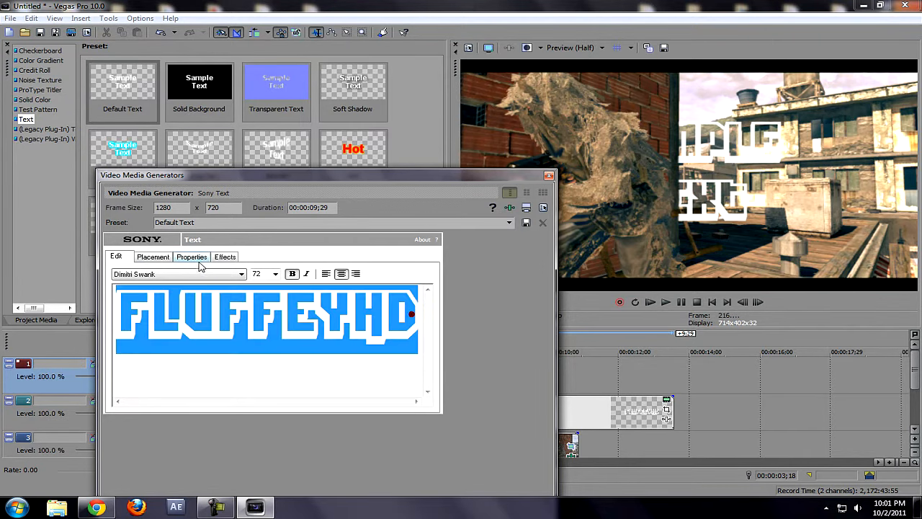
click(151, 257)
click(189, 257)
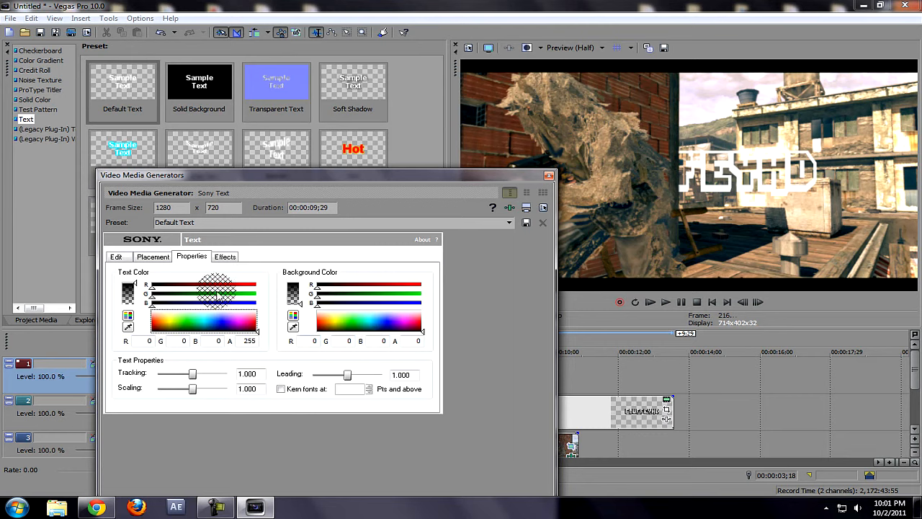
- Set the FLUFFEYHD title's font size to 36
click(116, 257)
click(276, 274)
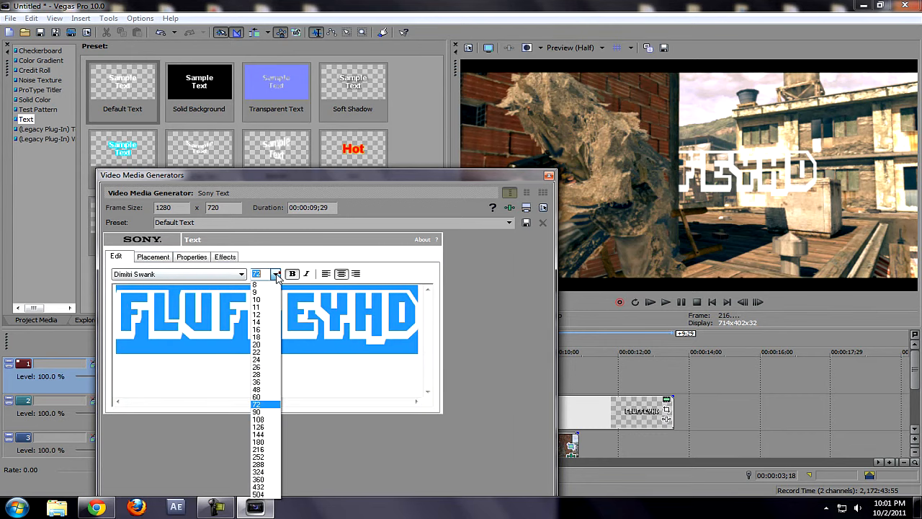
click(265, 386)
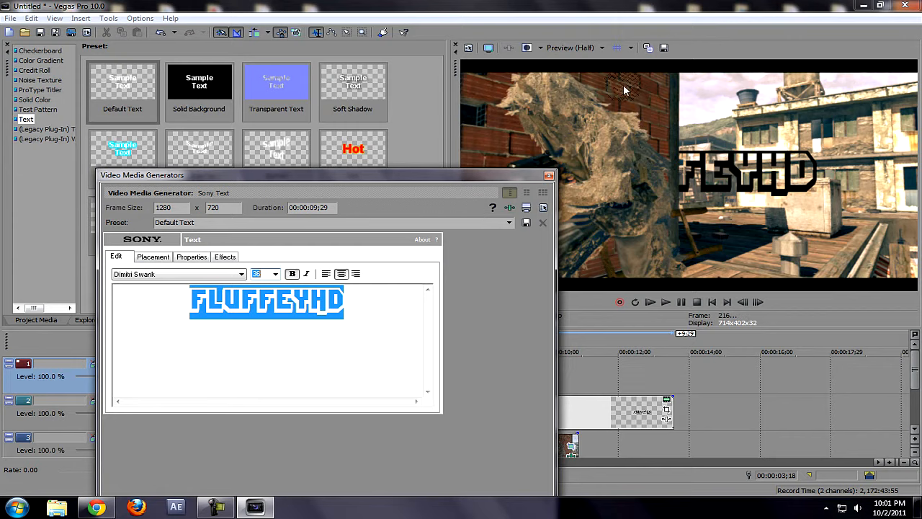
- Set the video preview quality to Preview (Quarter)
click(569, 48)
mouse_move(577, 72)
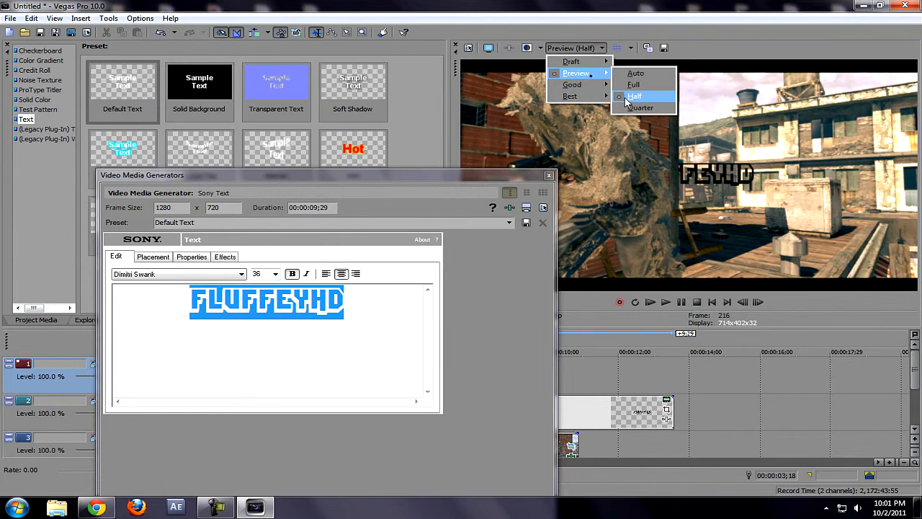
click(639, 107)
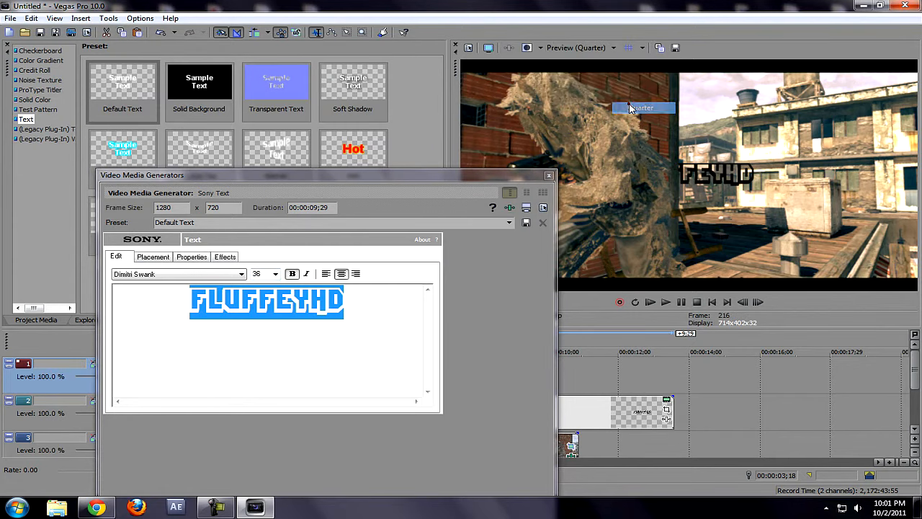
- Close the text generator window and trim the text event to end with the masked segment above it
click(549, 176)
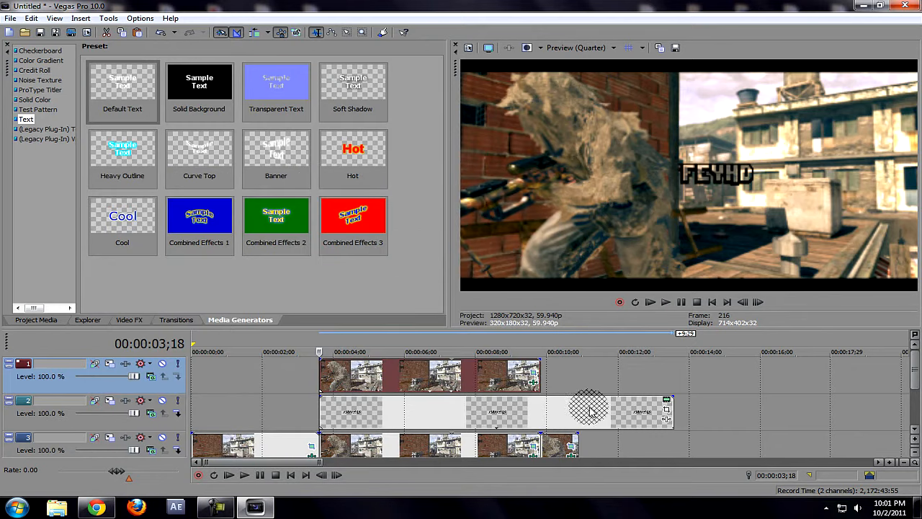
drag(670, 407, 541, 407)
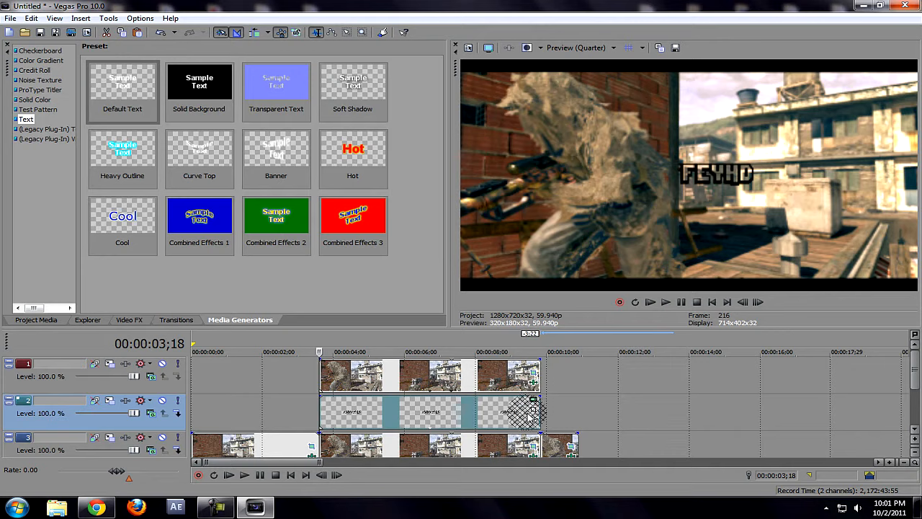
- In Track 2's Track Motion at 00:00:03;18, move the title behind the wall to X -304.35, Y 9.09
click(110, 401)
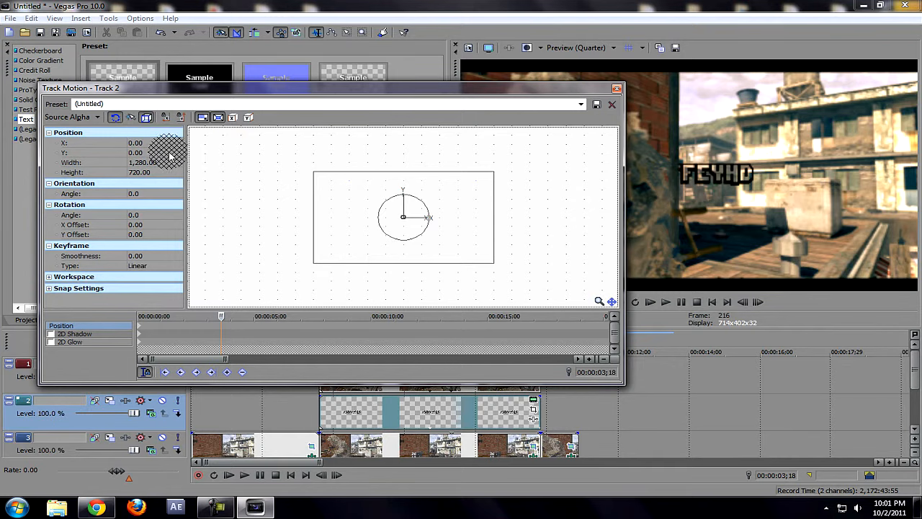
click(150, 153)
key(ctrl+c)
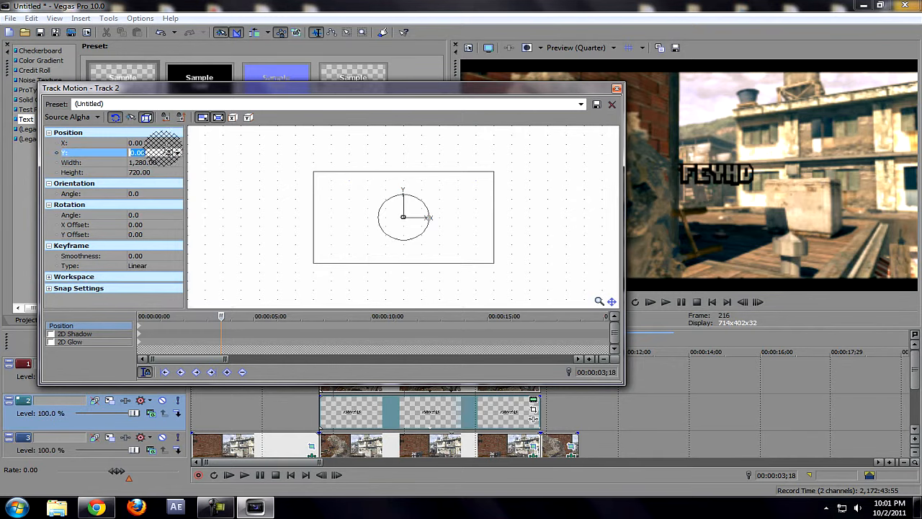
drag(454, 230, 412, 231)
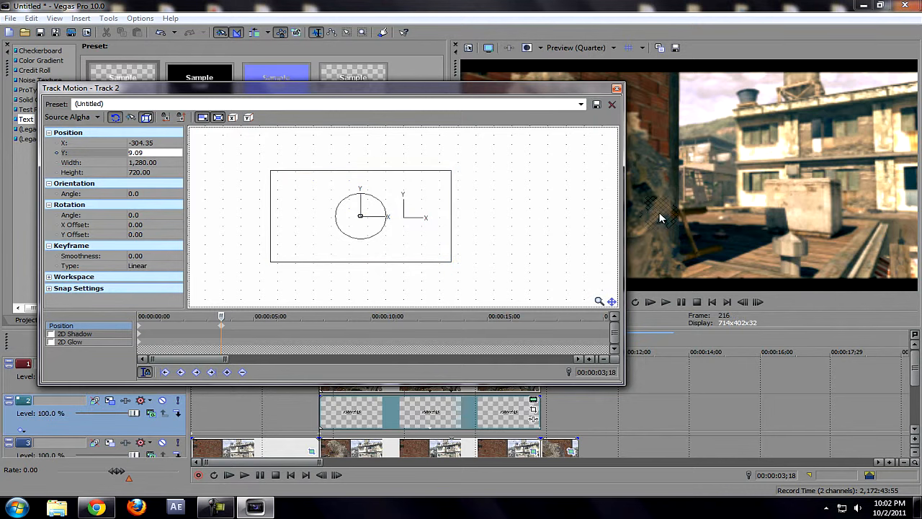
- Add a Track Motion position keyframe at 00:00:04;05 that moves the title out from the wall to X 231.67, Y 0.00
click(320, 412)
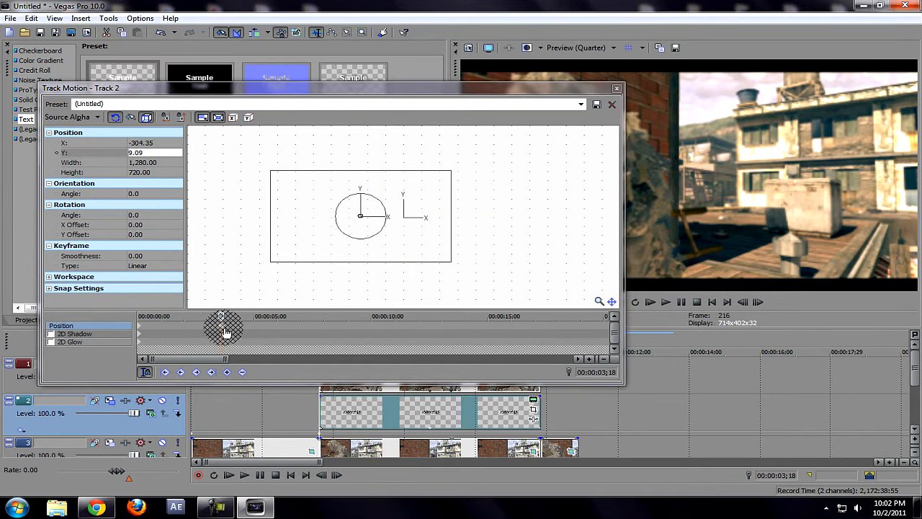
click(223, 325)
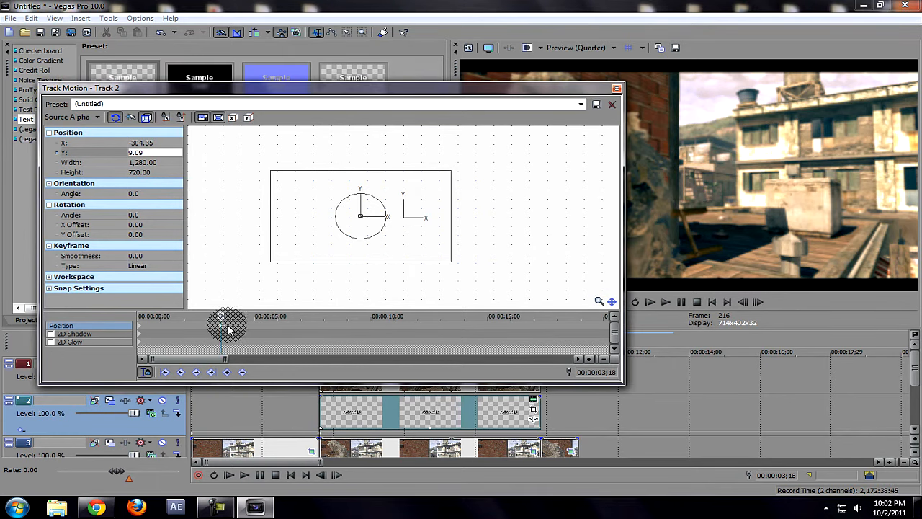
drag(247, 325, 239, 325)
double_click(238, 325)
drag(239, 317, 234, 315)
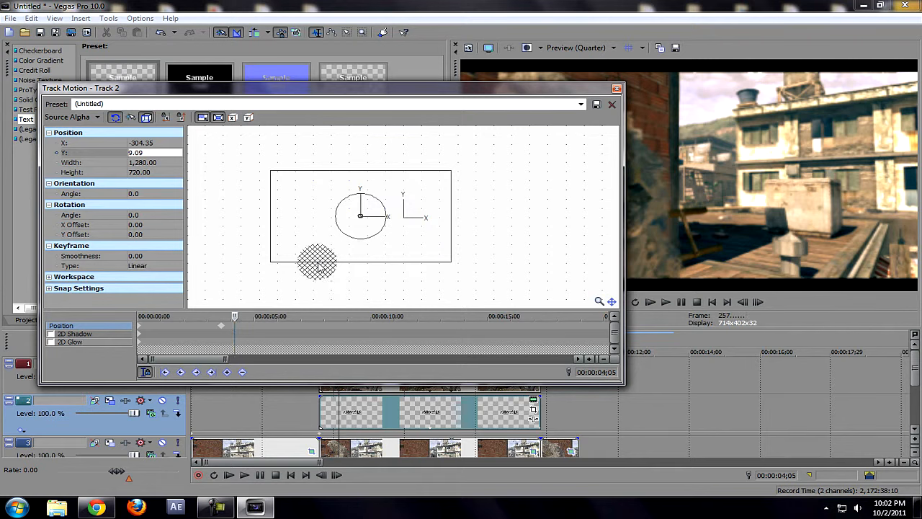
drag(348, 245, 413, 253)
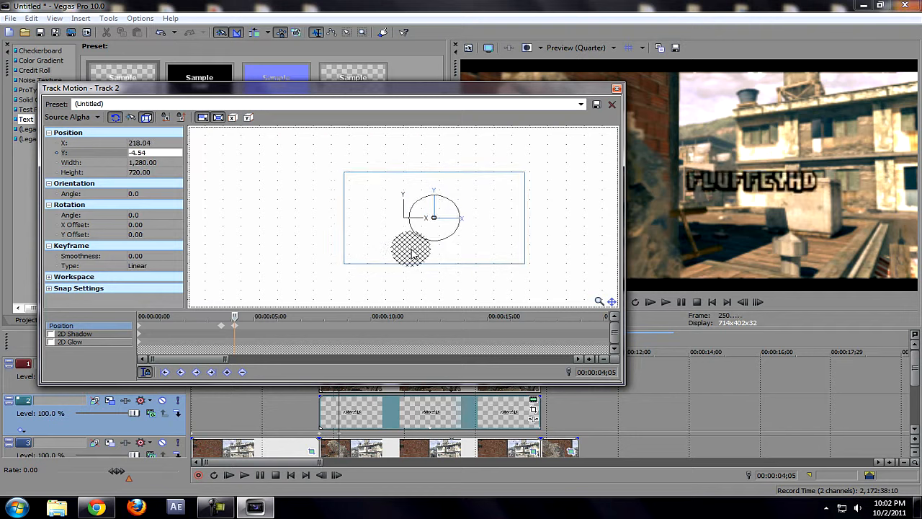
mouse_move(413, 254)
mouse_down()
mouse_move(382, 247)
mouse_move(409, 258)
mouse_up()
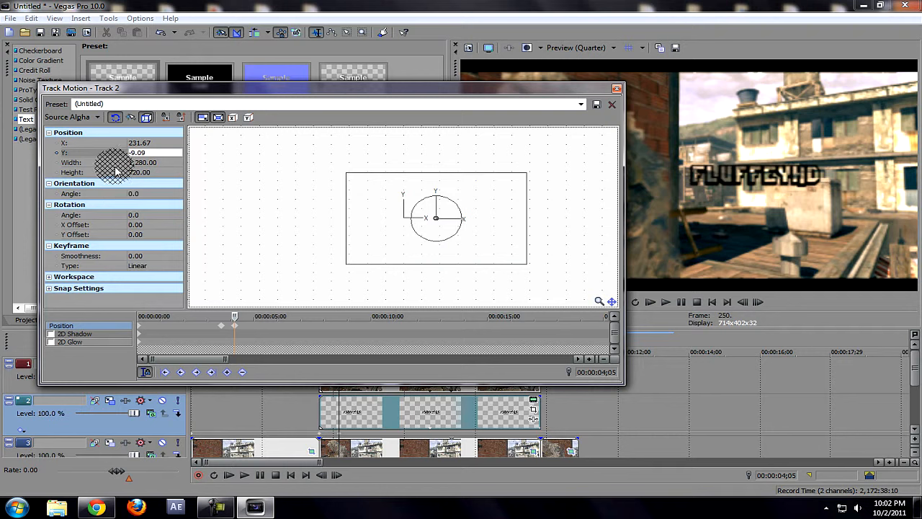
key(ctrl+v)
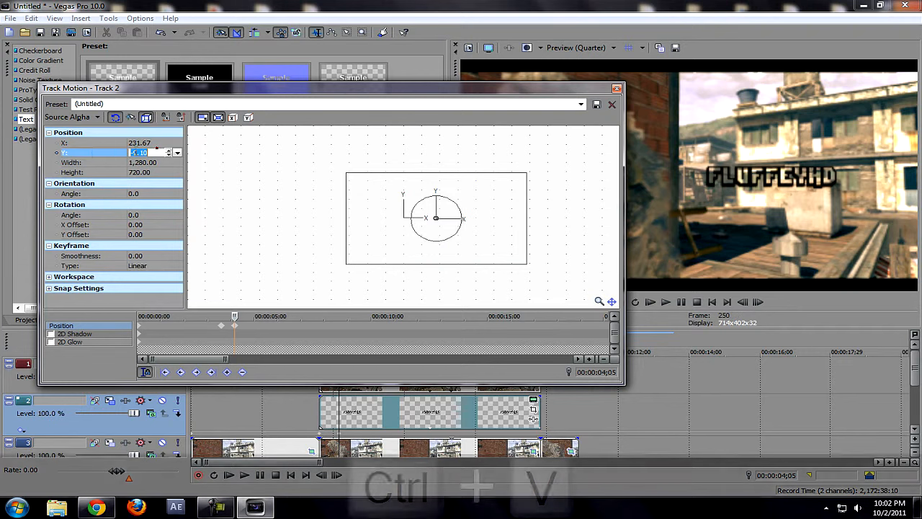
click(168, 163)
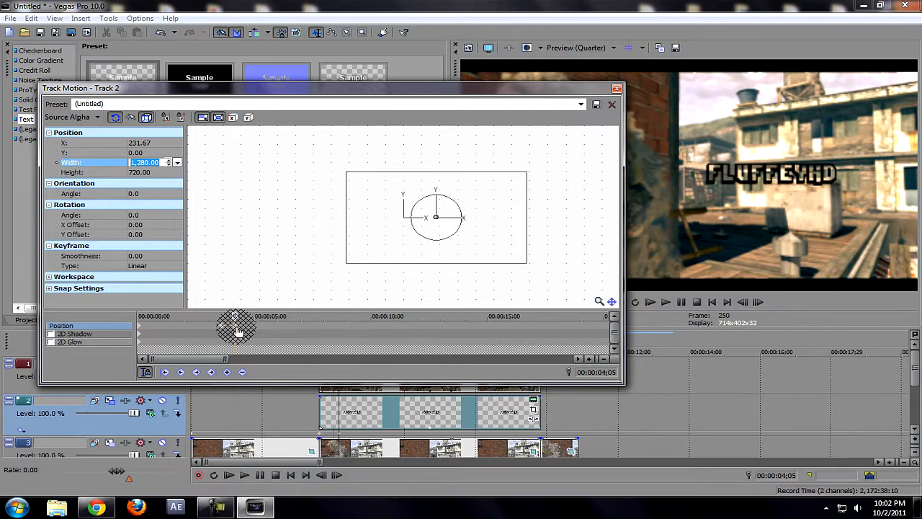
- Copy the 00:00:04;05 position keyframe and paste it at 00:00:09;10 near the end of the text event
click(234, 328)
key(ctrl+c)
click(236, 329)
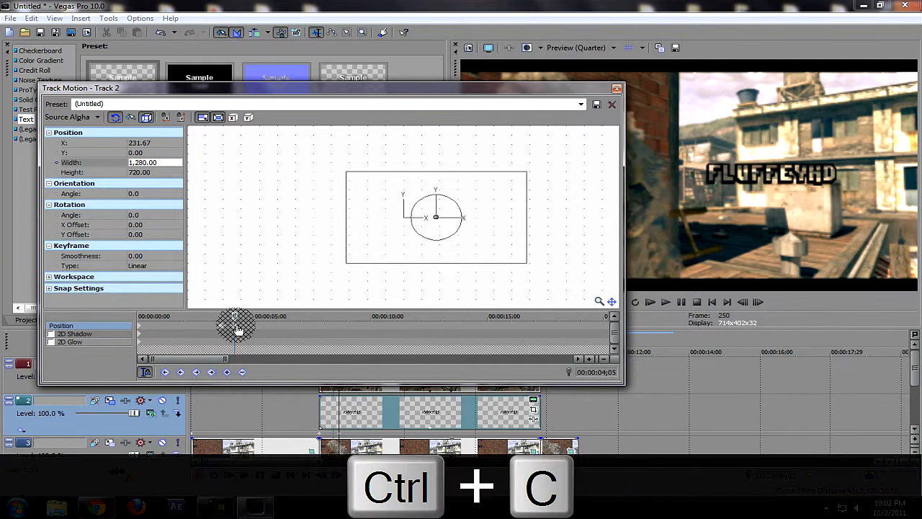
click(261, 348)
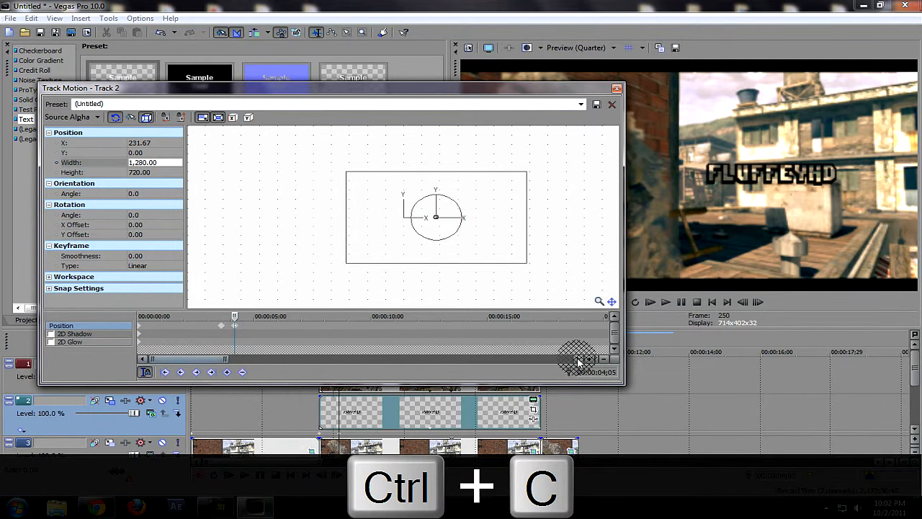
click(518, 412)
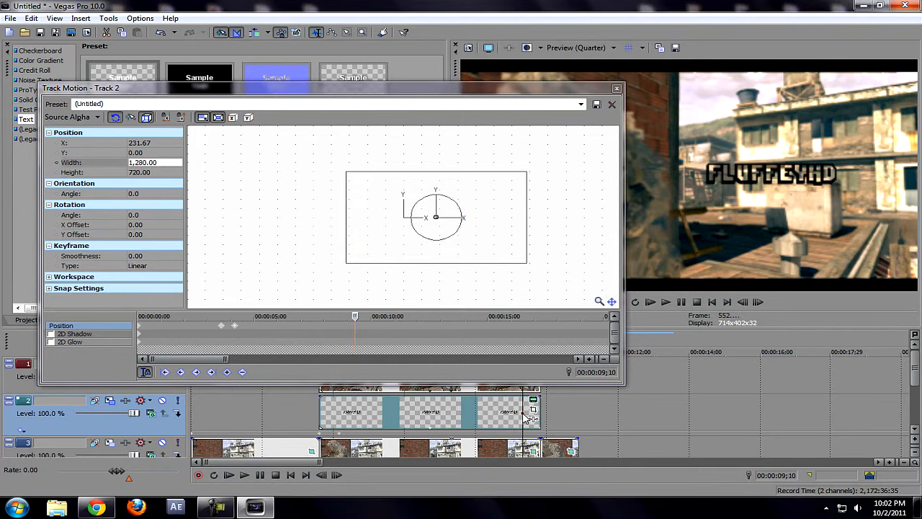
key(ctrl+v)
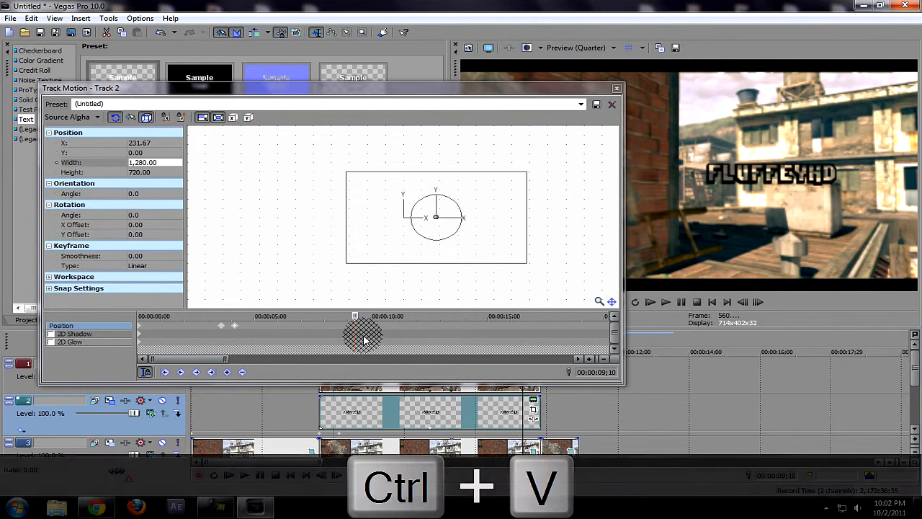
right_click(355, 332)
click(381, 354)
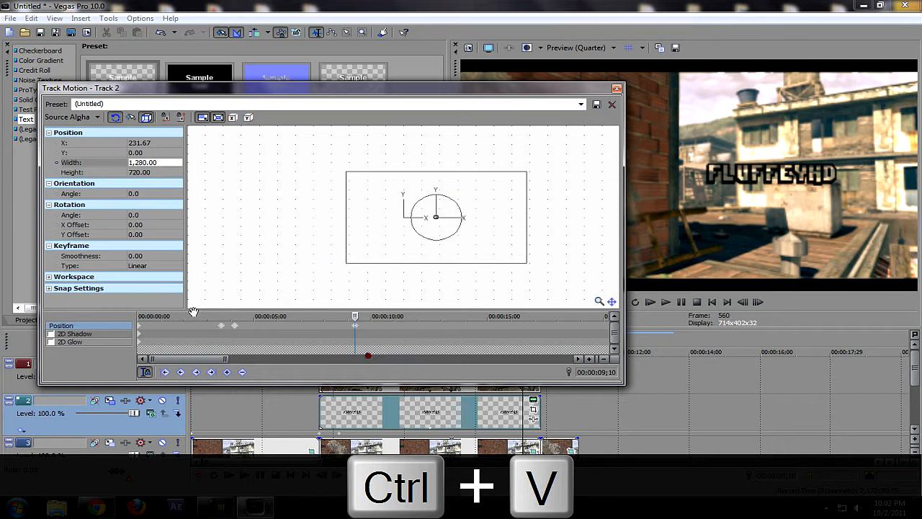
- Copy the 00:00:03;18 position keyframe to 00:00:09;25 so the title slides back behind the wall, and close Track Motion
right_click(219, 329)
click(216, 324)
right_click(223, 330)
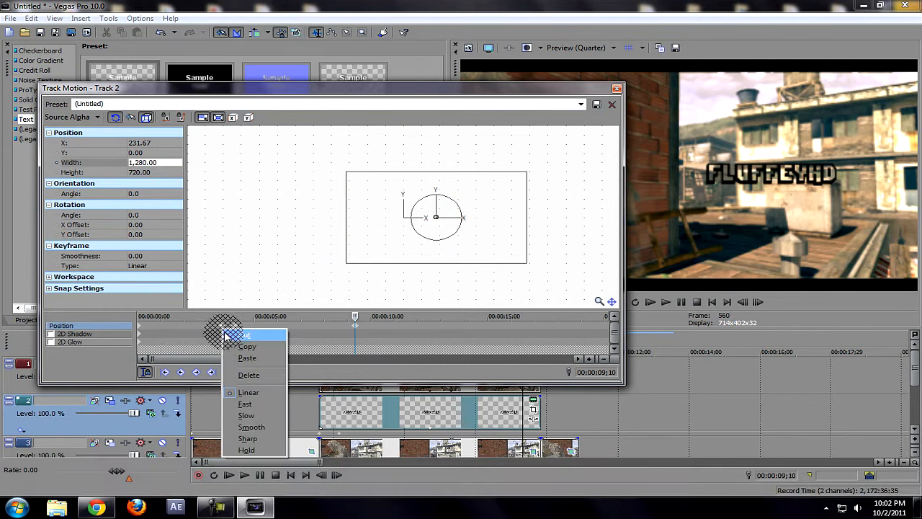
click(238, 347)
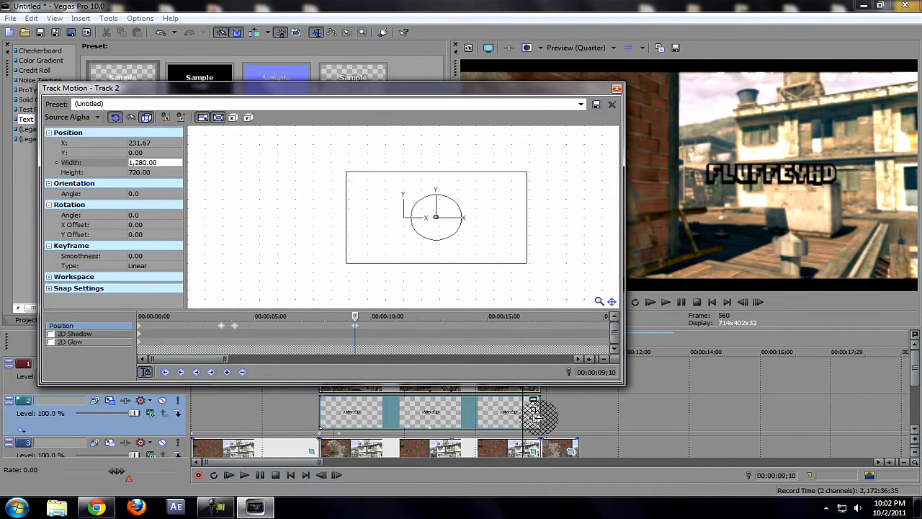
click(368, 329)
right_click(367, 331)
click(386, 359)
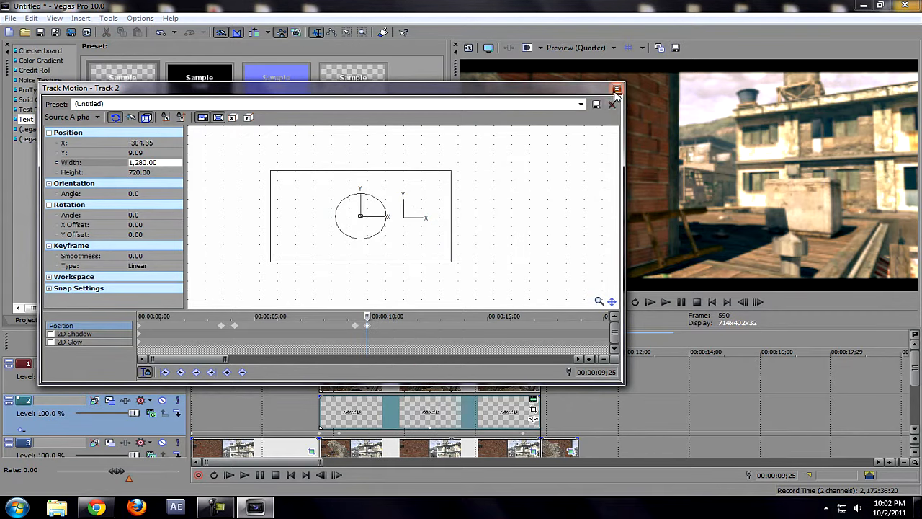
click(617, 88)
- Set the preview quality to Draft (Quarter) and play the title segment from 00:00:03;18
click(593, 48)
mouse_move(597, 64)
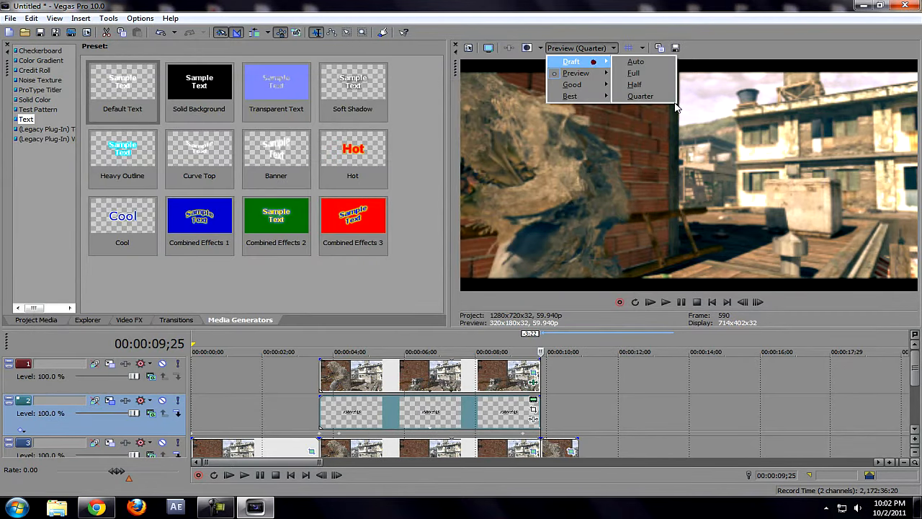
click(641, 96)
click(324, 382)
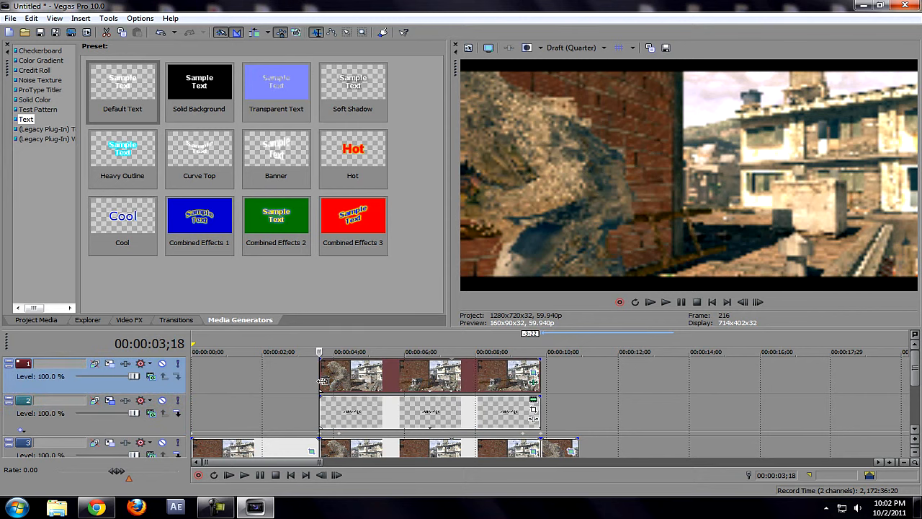
key(space)
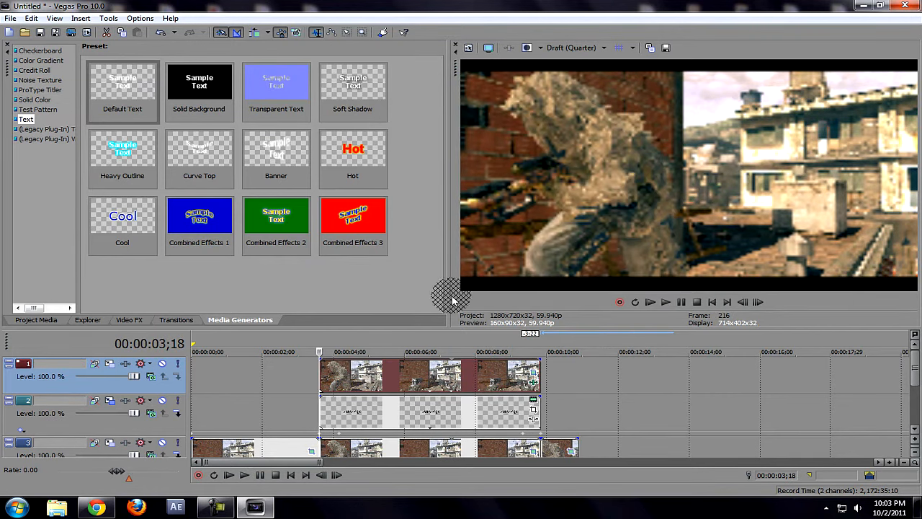
- Open the project's render settings and name the MainConcept AVC/AAC output file Cinnematic1
click(12, 18)
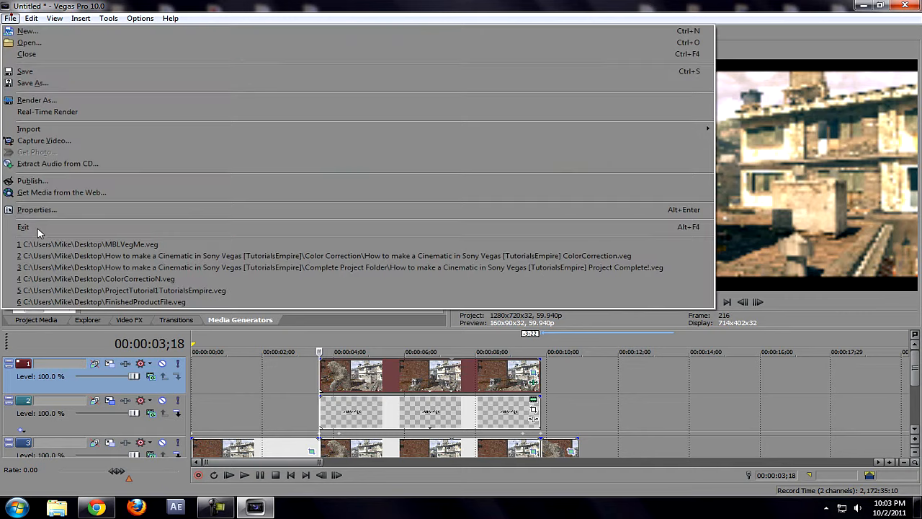
click(36, 97)
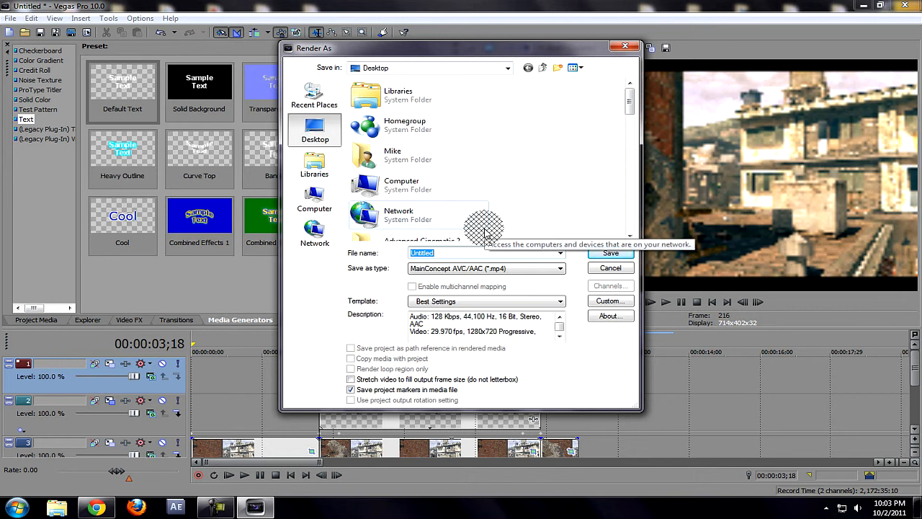
text(Cinnematic1)
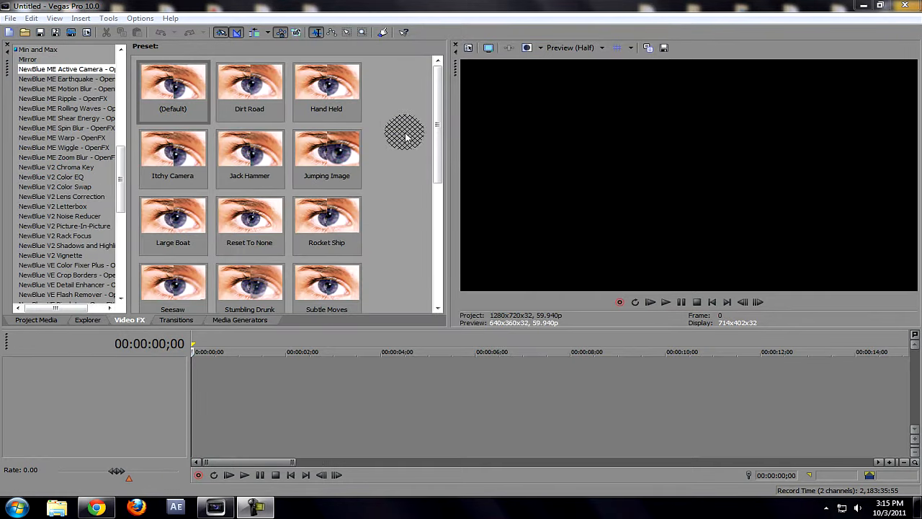
- Set the preview quality to Best (Full) and open the rendered Cinnematic2 video from the Desktop
click(602, 47)
mouse_move(569, 93)
click(618, 108)
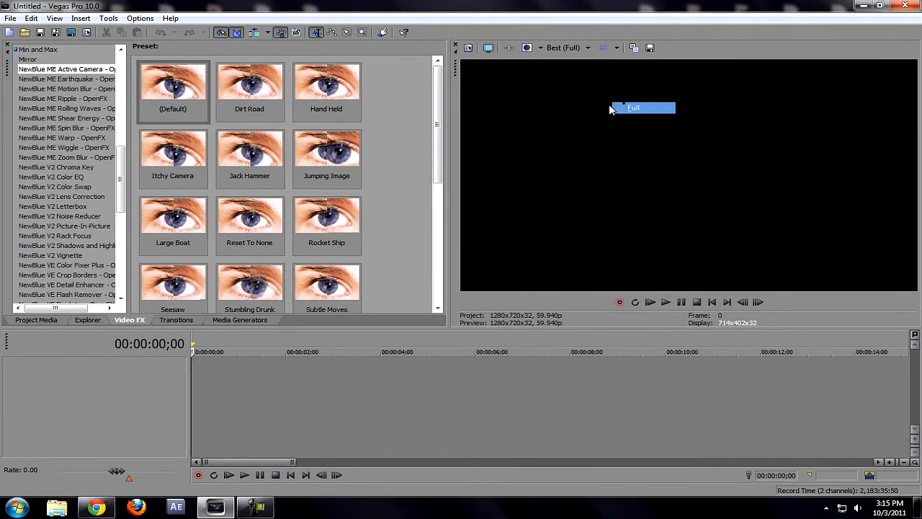
click(25, 32)
drag(627, 111, 591, 239)
click(385, 146)
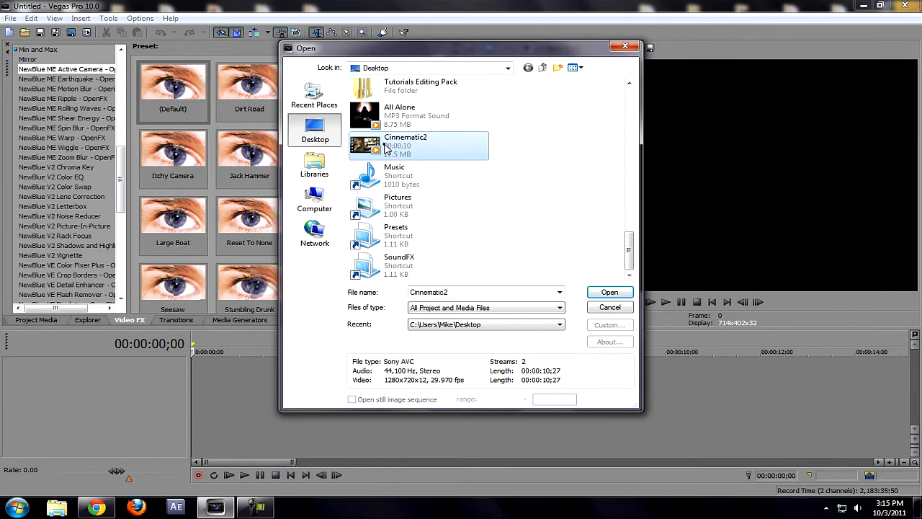
double_click(386, 146)
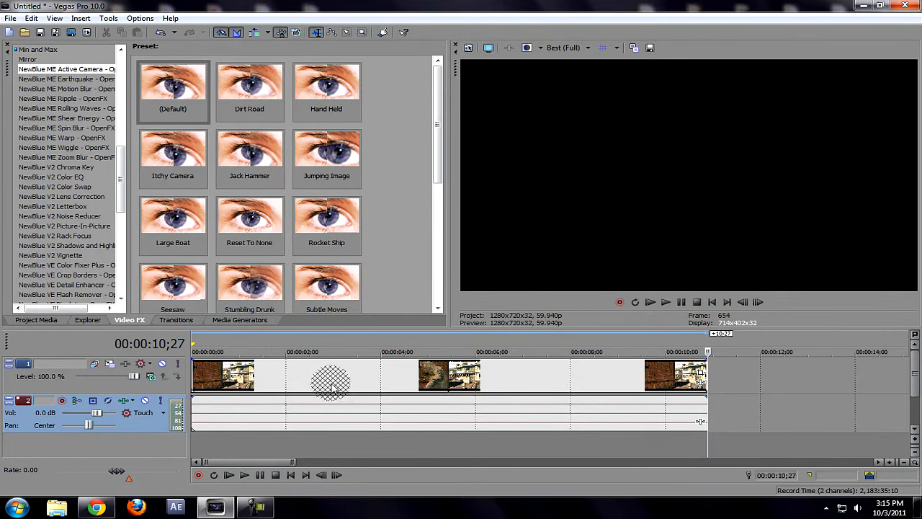
click(247, 415)
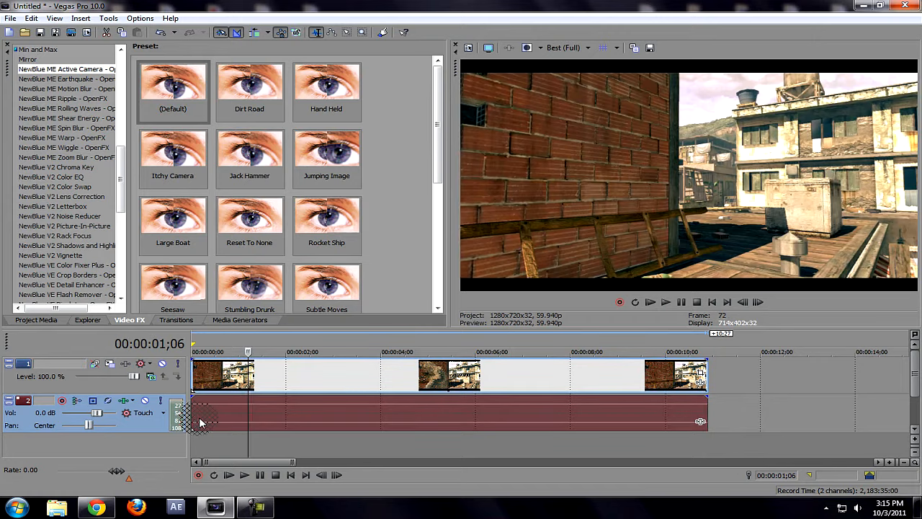
click(145, 420)
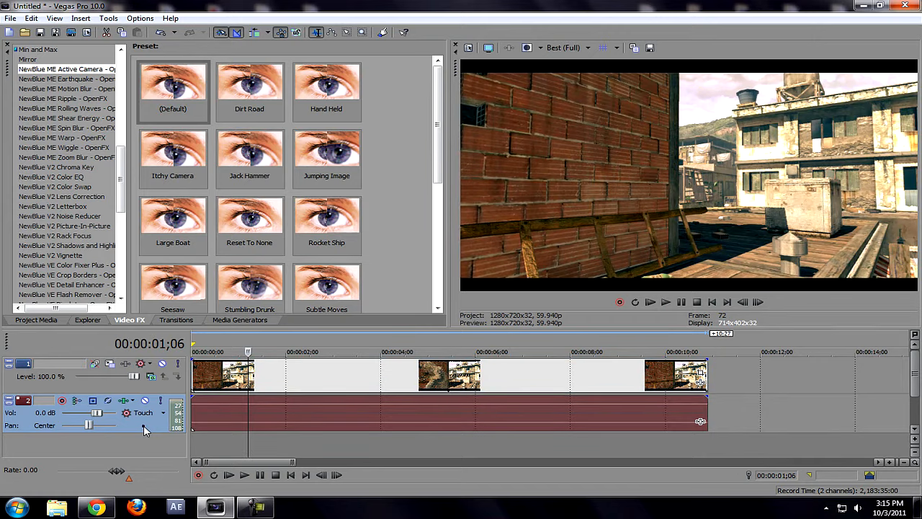
right_click(144, 426)
click(184, 225)
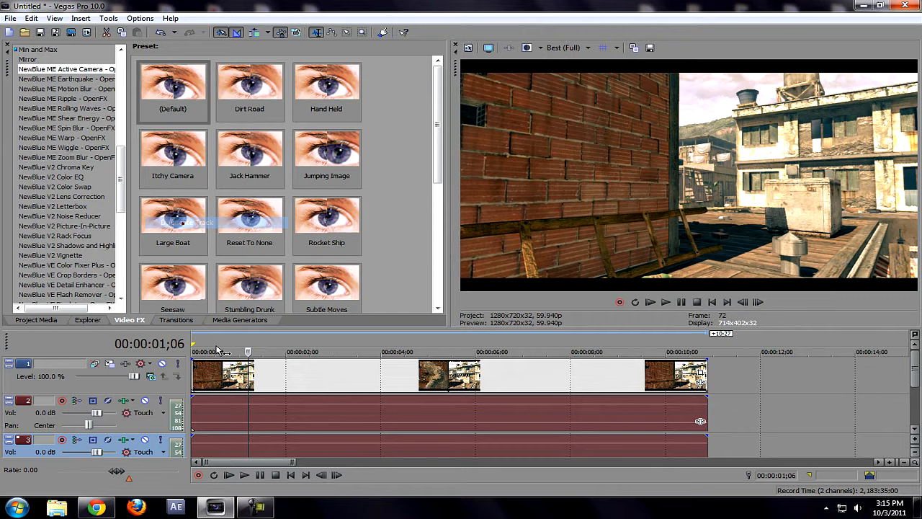
right_click(147, 422)
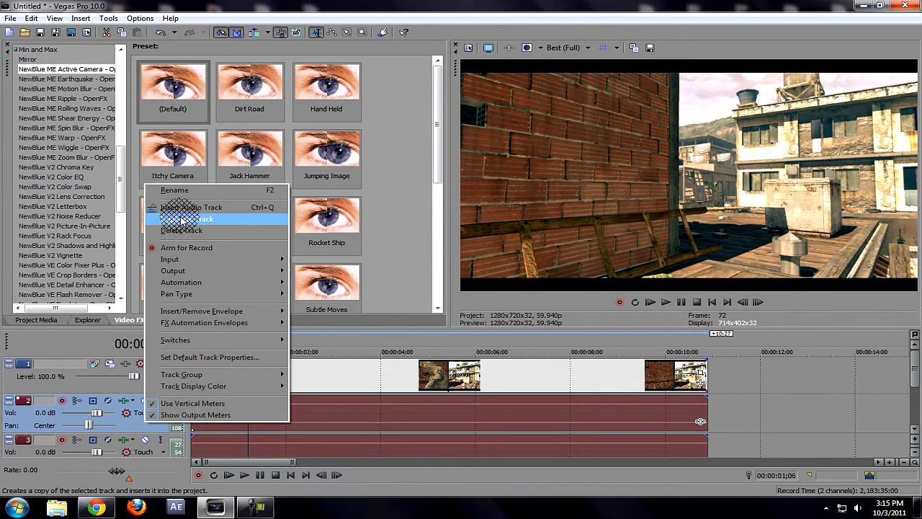
click(182, 230)
- Delete the audio track that belongs to the Cinnematic2 clip
right_click(133, 425)
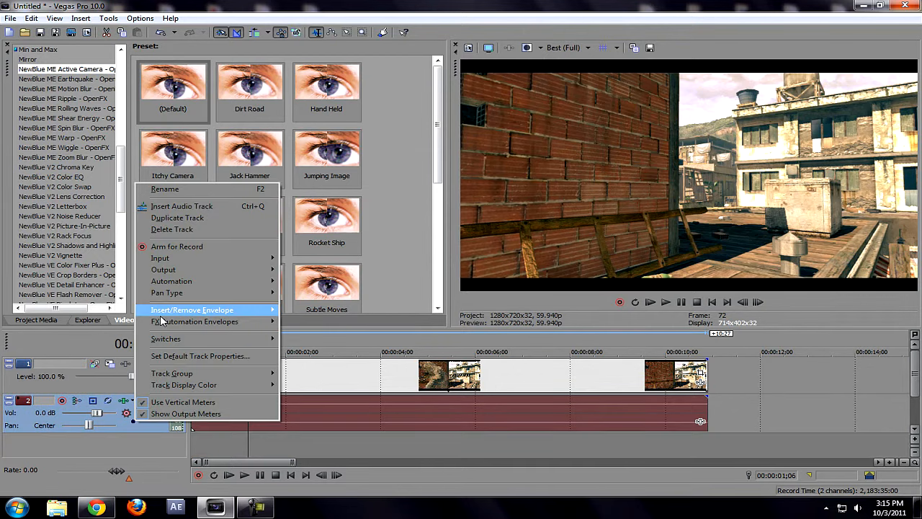
click(185, 232)
- Add a short fade-in to the video clip, trim about 00:00:00;29 off its start and play the result
click(194, 376)
drag(192, 359, 239, 375)
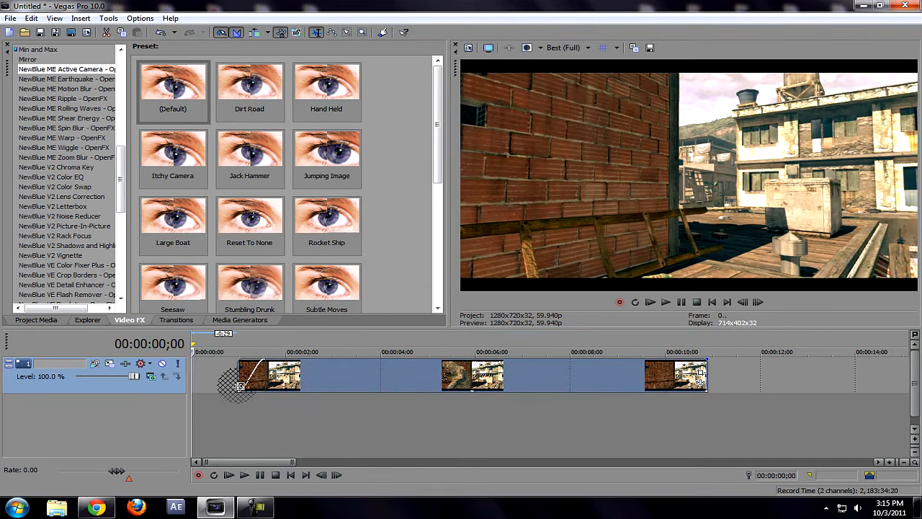
key(space)
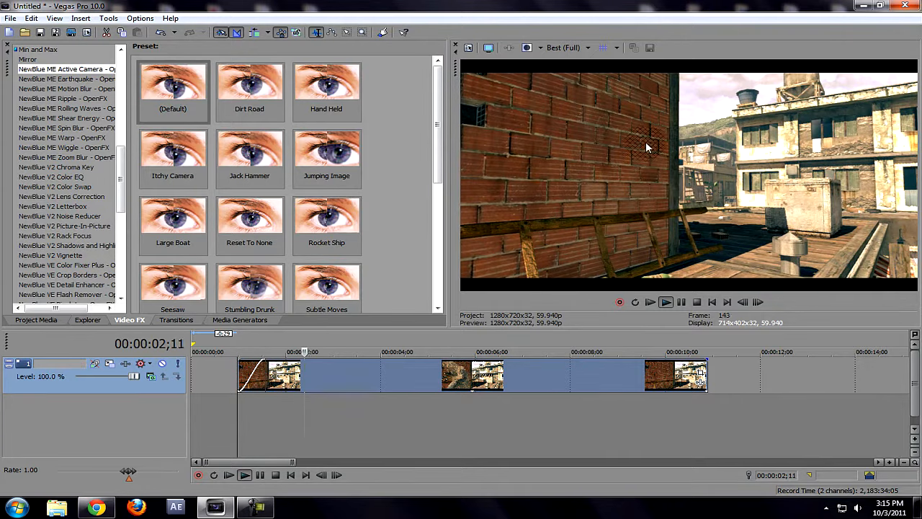
key(space)
- Trim the clip's start further to about 00:00:01;10, check playback and move the clip to the timeline start
drag(239, 374, 255, 374)
key(space)
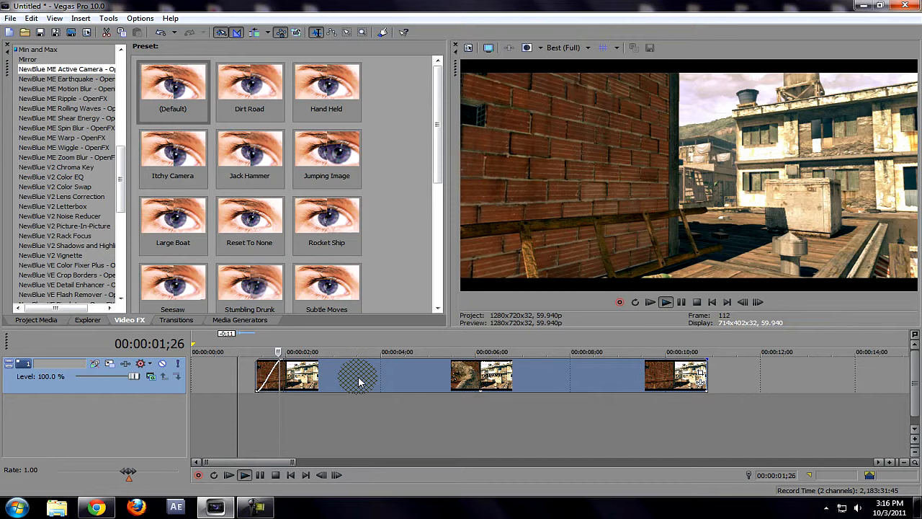
key(space)
drag(357, 377, 215, 376)
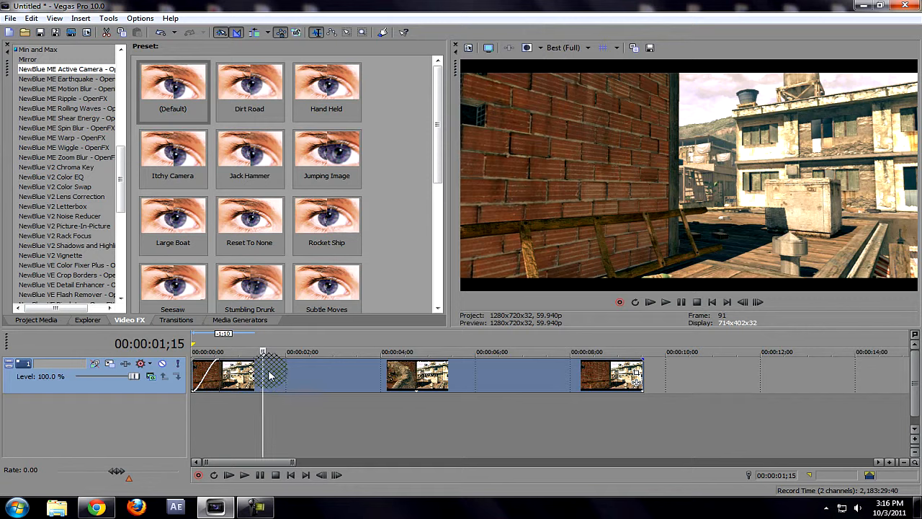
- Disable resampling in the Cinnematic2 video event's properties
right_click(310, 388)
click(314, 377)
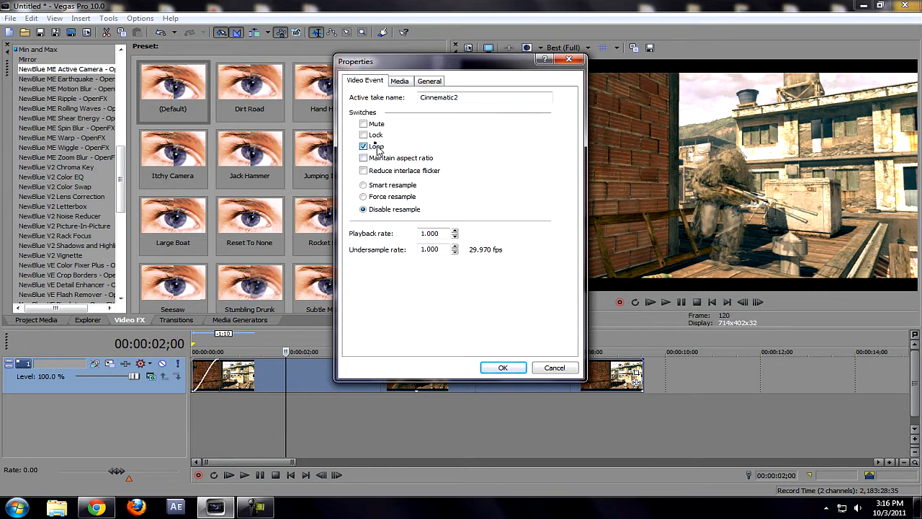
click(497, 368)
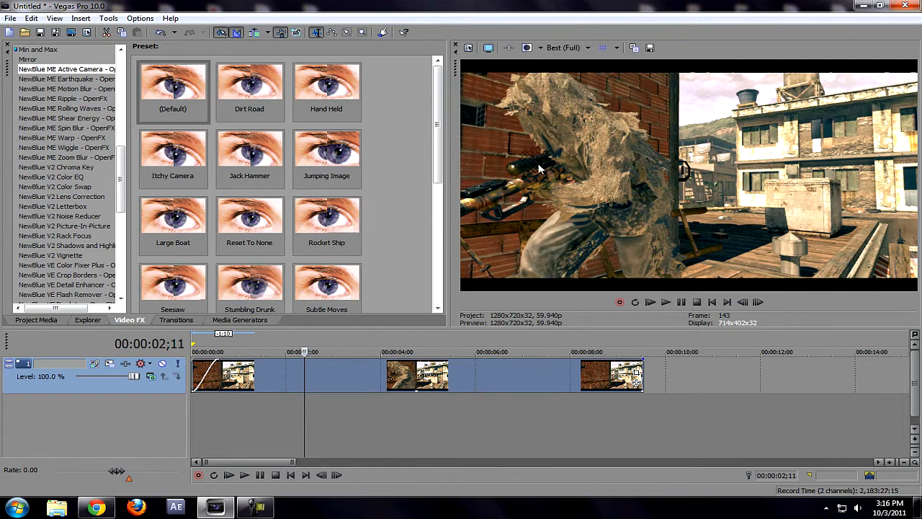
- Add Track Motion keyframes at 00:00:02;11 and 00:00:02;24, enlarging the second to 2,353.25 x 1,323.70 at X -331.61, Y -18.17
click(111, 364)
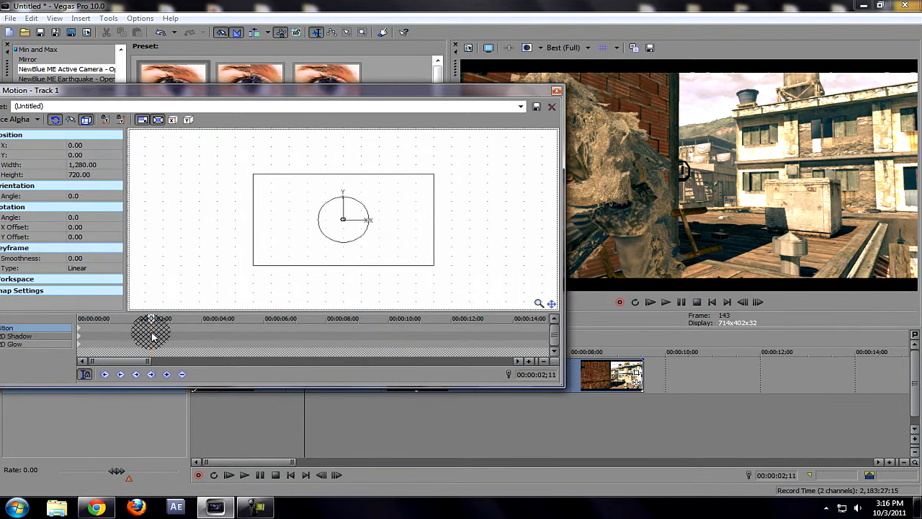
drag(152, 335, 165, 333)
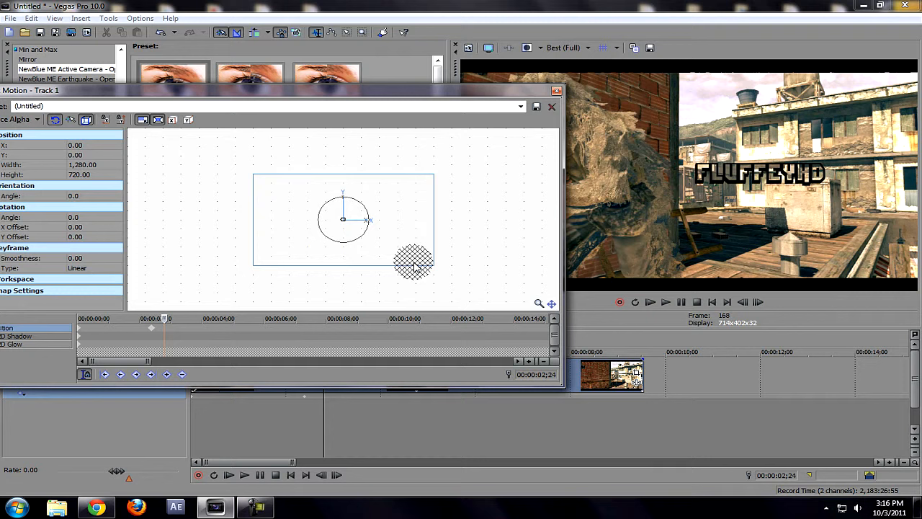
drag(433, 266, 476, 335)
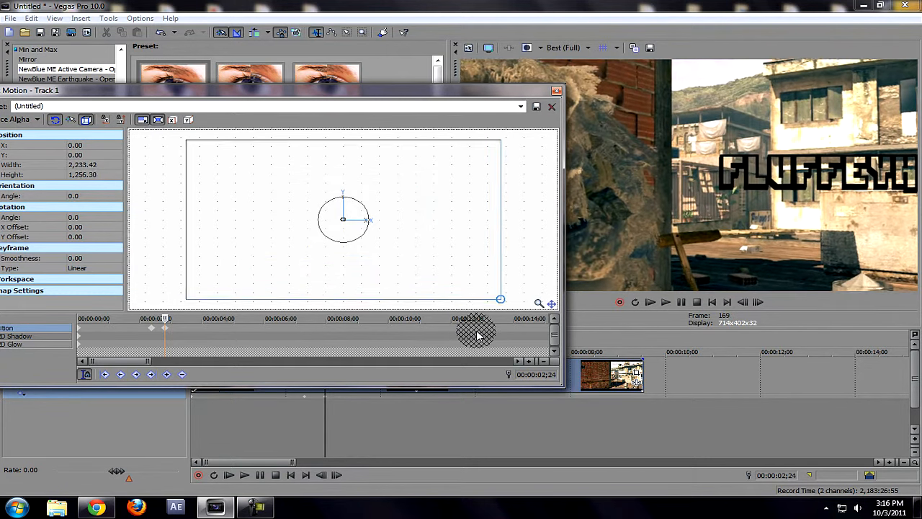
drag(406, 262, 380, 261)
drag(452, 311, 443, 288)
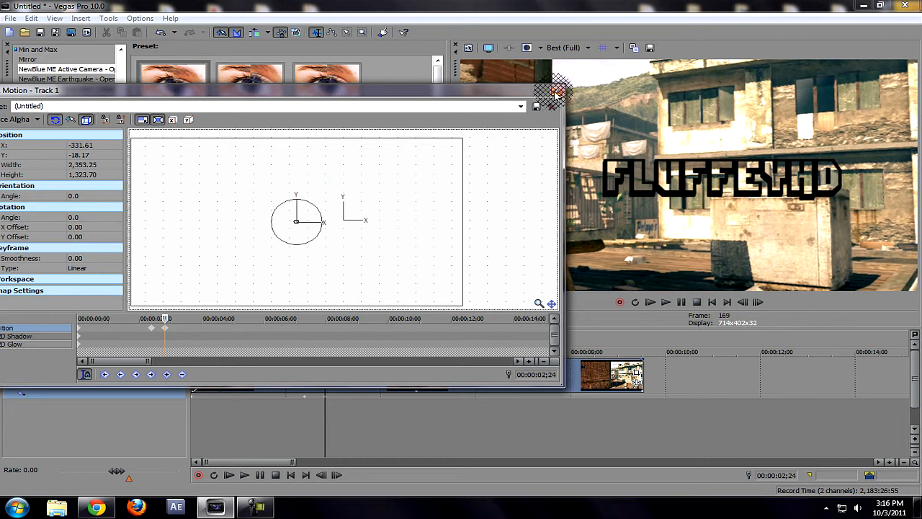
- Set the Track Motion position keyframes at 00:00:02;11 and 00:00:02;24 to Smooth interpolation
right_click(165, 325)
click(176, 348)
right_click(168, 328)
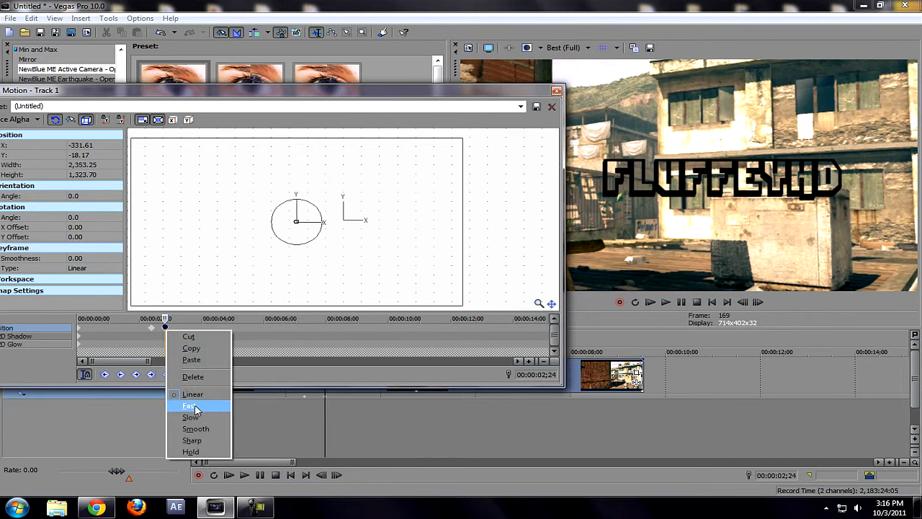
click(200, 430)
right_click(151, 329)
click(180, 429)
- Copy the zoomed-in 00:00:02;24 position keyframe and paste it at 00:00:08;00, where the title starts sliding back
right_click(165, 332)
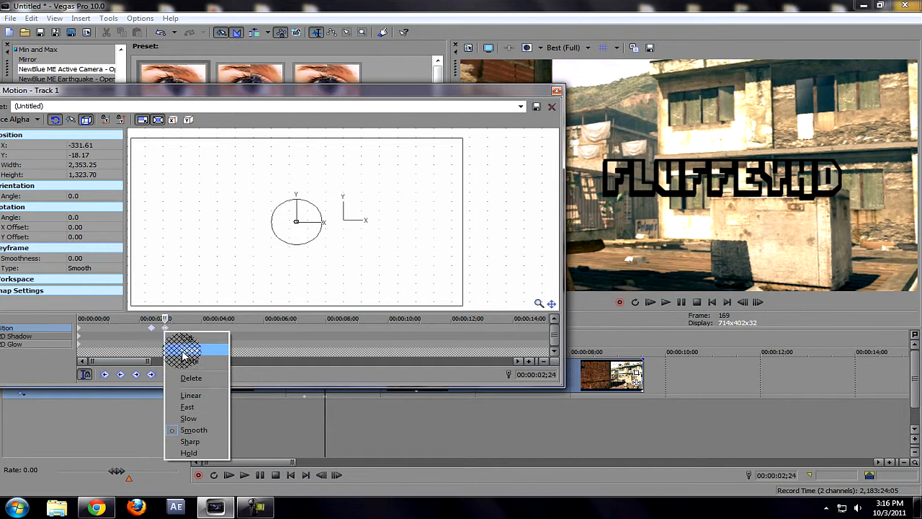
click(181, 352)
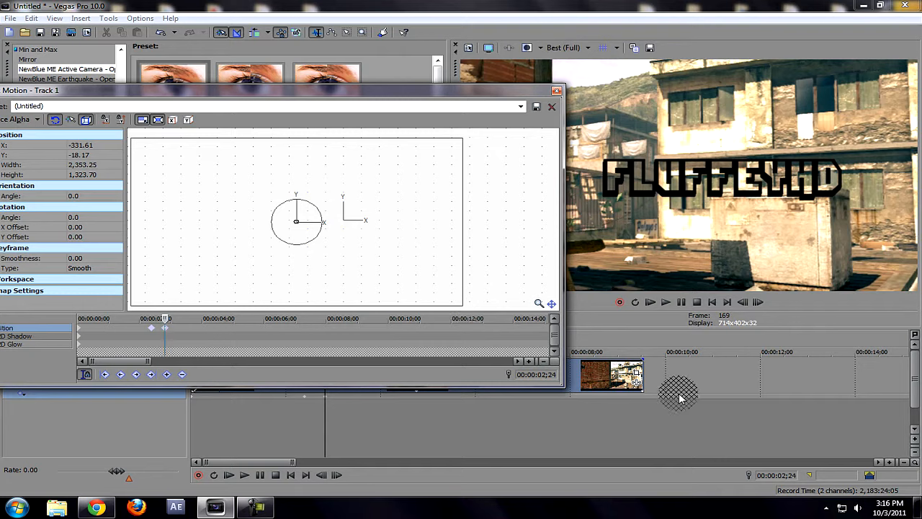
click(406, 329)
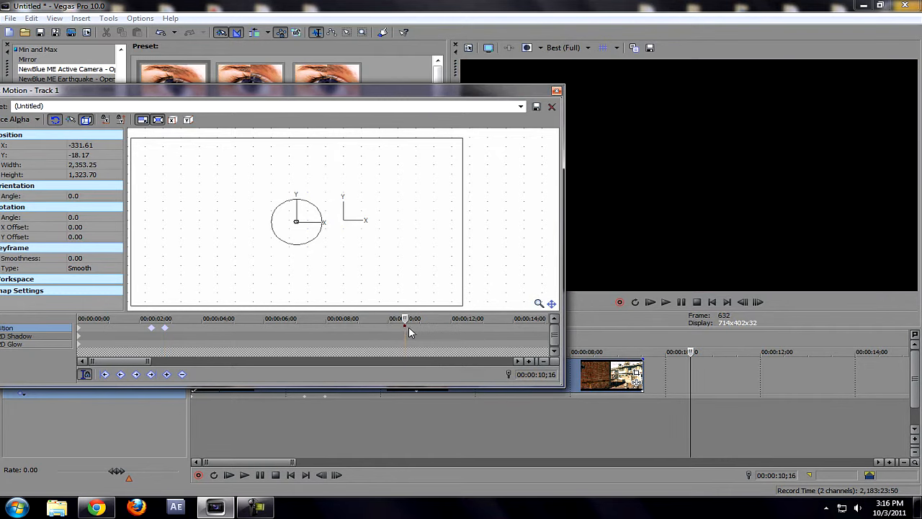
click(282, 328)
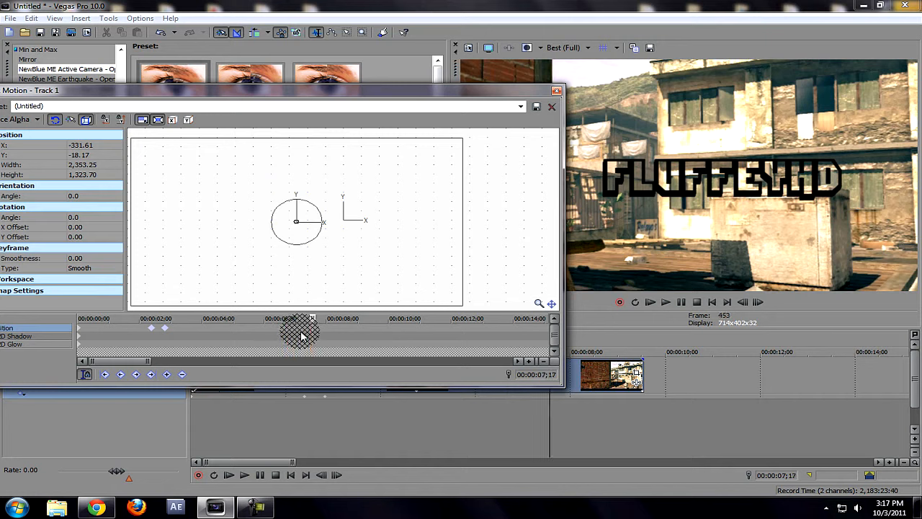
key(Right)
key(Right)
key(Right)
key(Right)
key(Right)
key(Right)
key(Right)
key(Right)
key(Right)
key(Right)
key(Right)
key(Right)
key(Right)
key(Right)
key(Right)
key(Left)
key(Left)
key(Left)
key(Left)
key(Left)
key(Left)
key(Left)
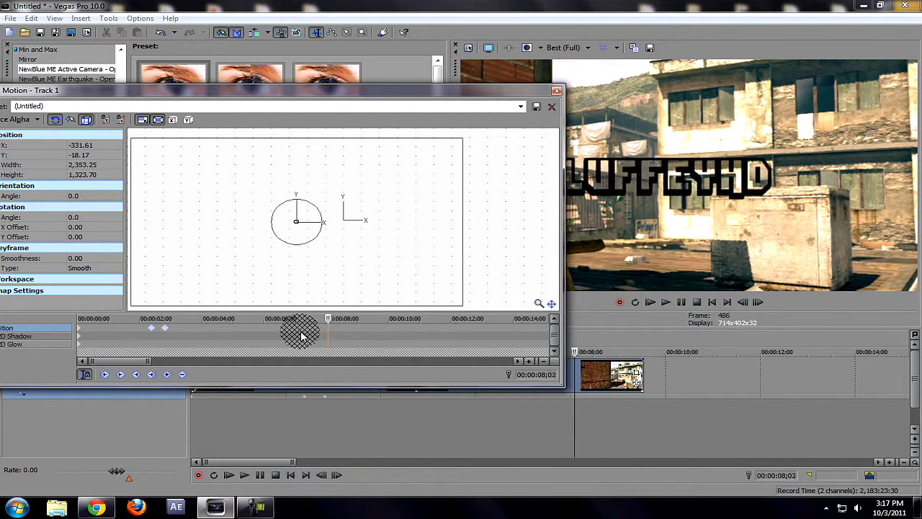
drag(485, 90, 393, 92)
key(Left)
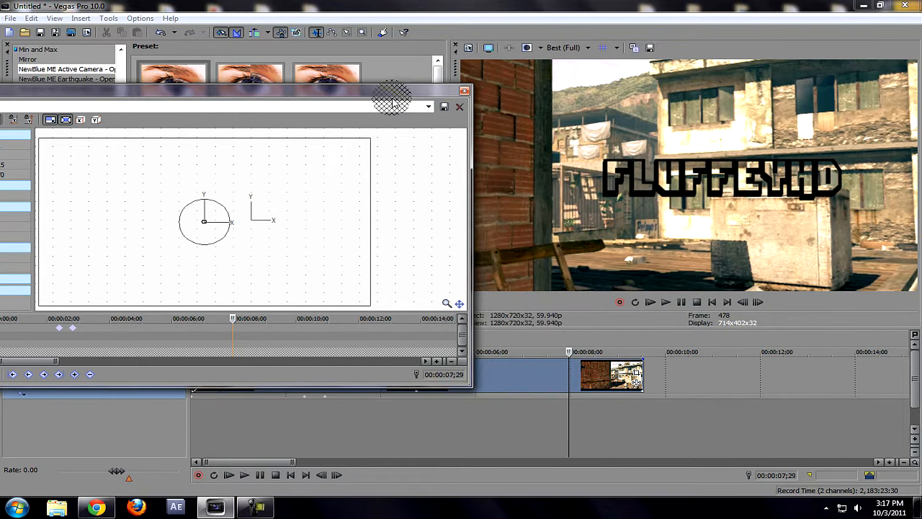
key(Right)
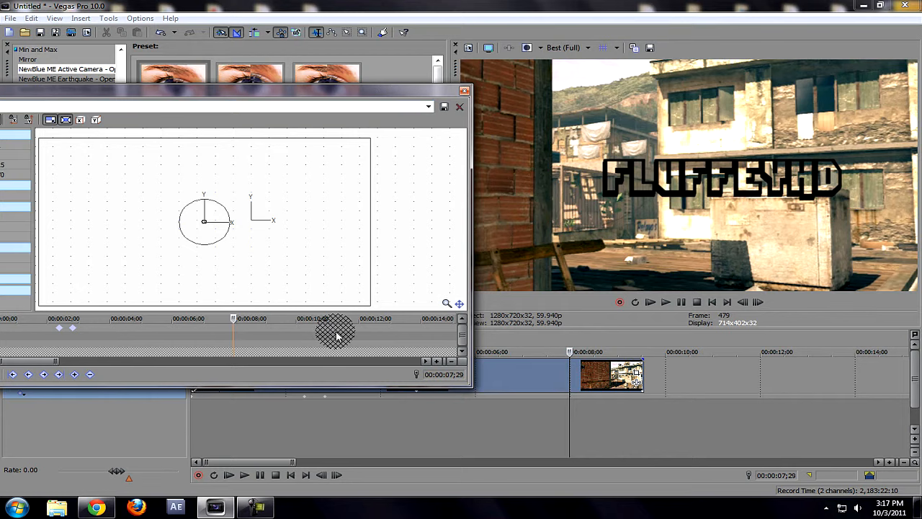
key(Right)
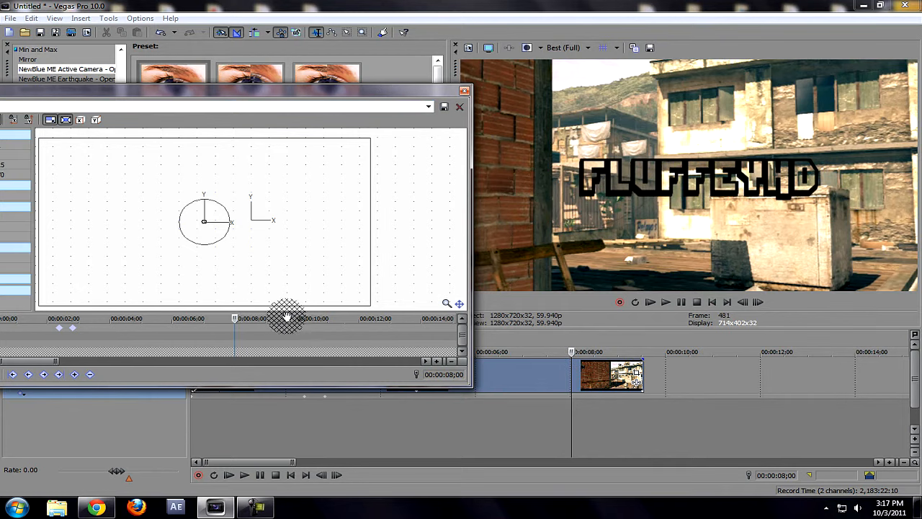
right_click(236, 330)
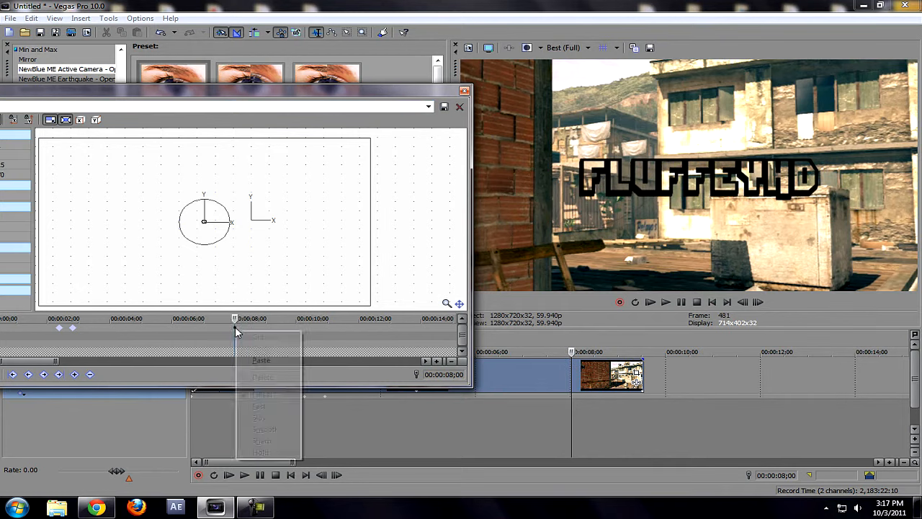
click(259, 360)
- Copy the full-frame 00:00:02;11 position keyframe and paste it at 00:00:08;11 to zoom back out
right_click(63, 330)
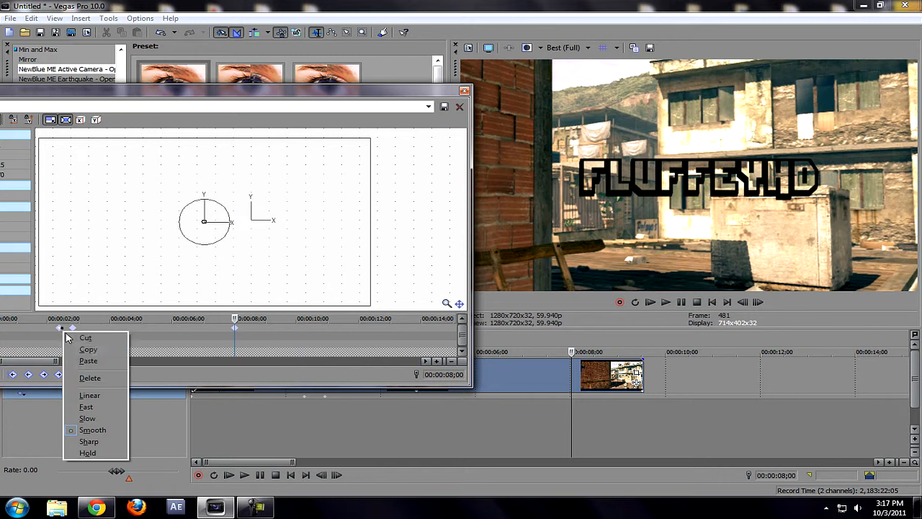
click(81, 350)
drag(240, 325, 242, 329)
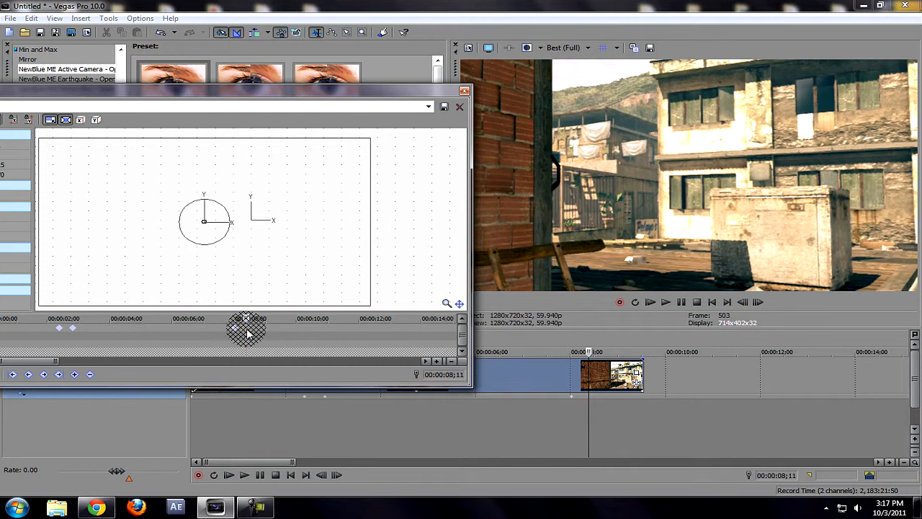
right_click(246, 330)
click(265, 363)
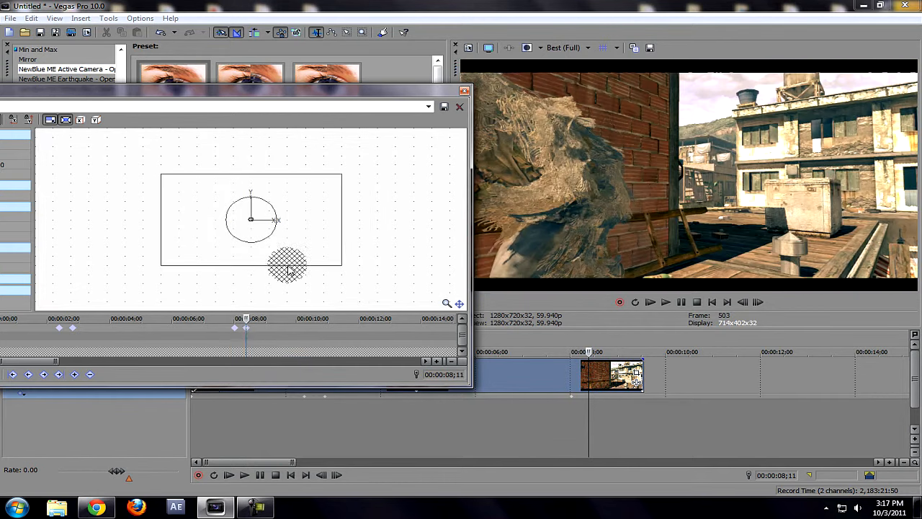
- Close Track Motion and play the clip from about the two-second mark to check the zoom
click(464, 90)
click(299, 382)
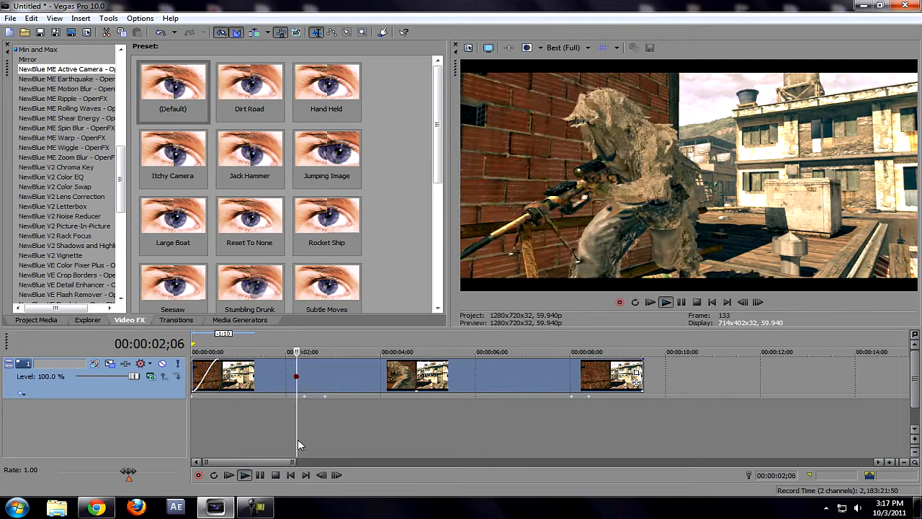
- Play the clip through both title zooms and inspect the frames between 00:00:02;11 and 00:00:02;22
key(space)
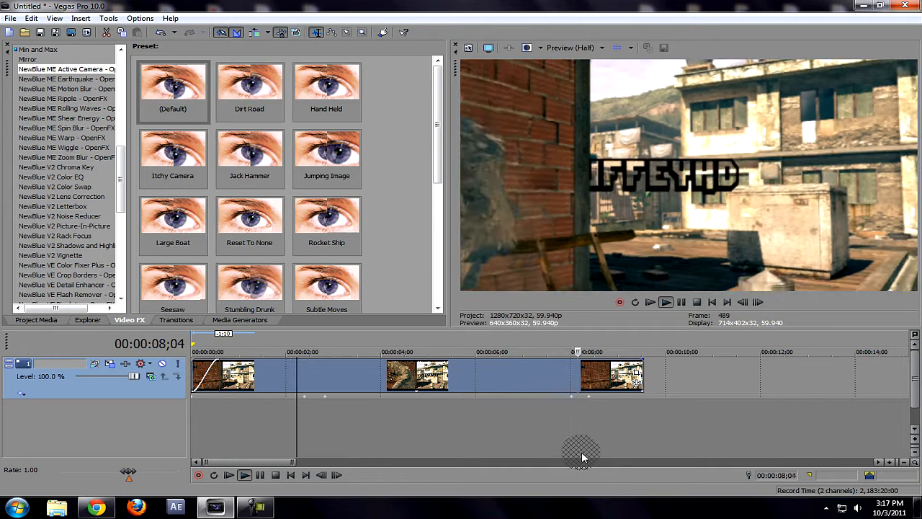
key(space)
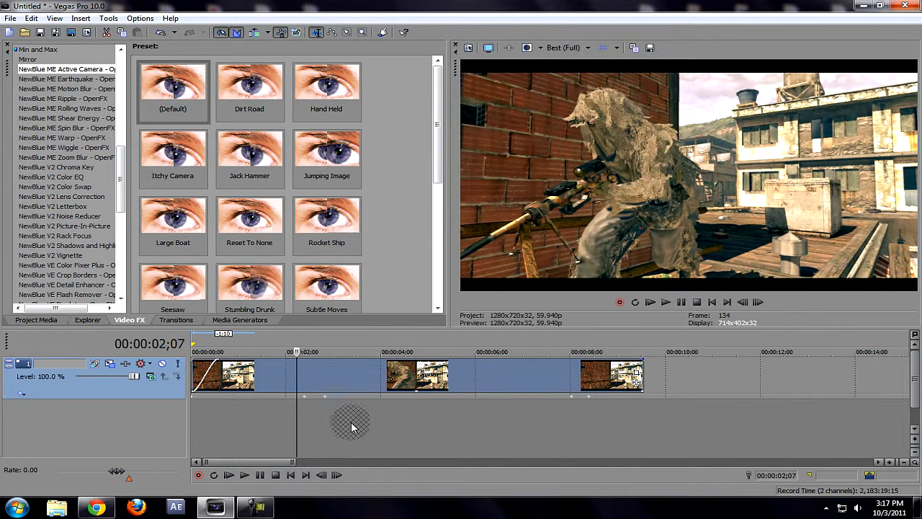
click(303, 387)
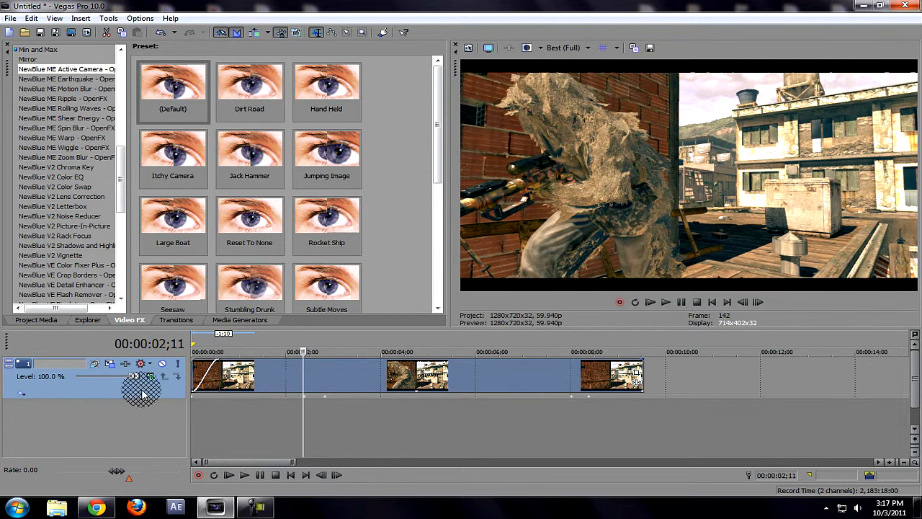
click(194, 368)
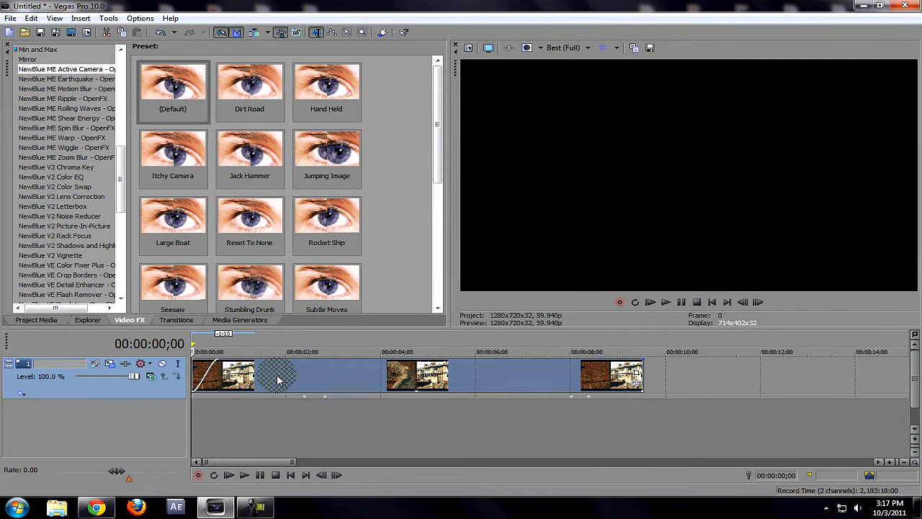
click(277, 378)
click(320, 387)
click(327, 388)
click(322, 388)
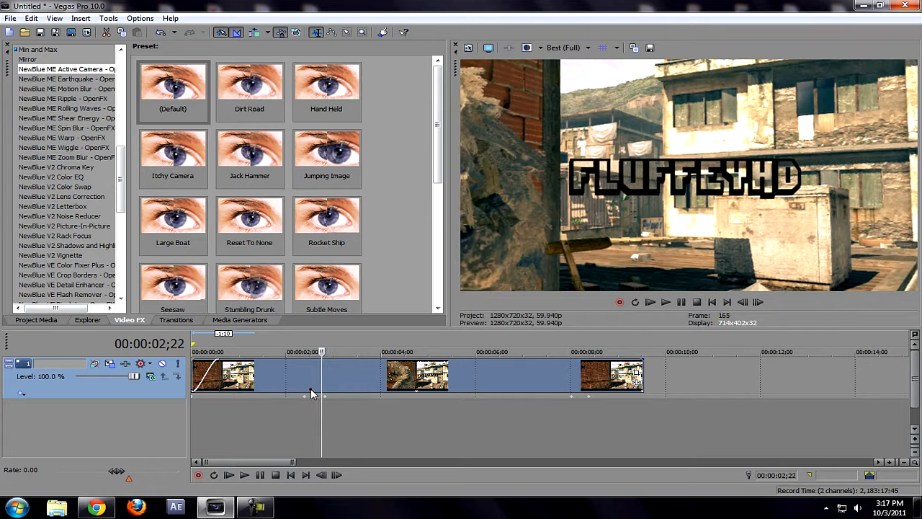
click(312, 393)
click(309, 390)
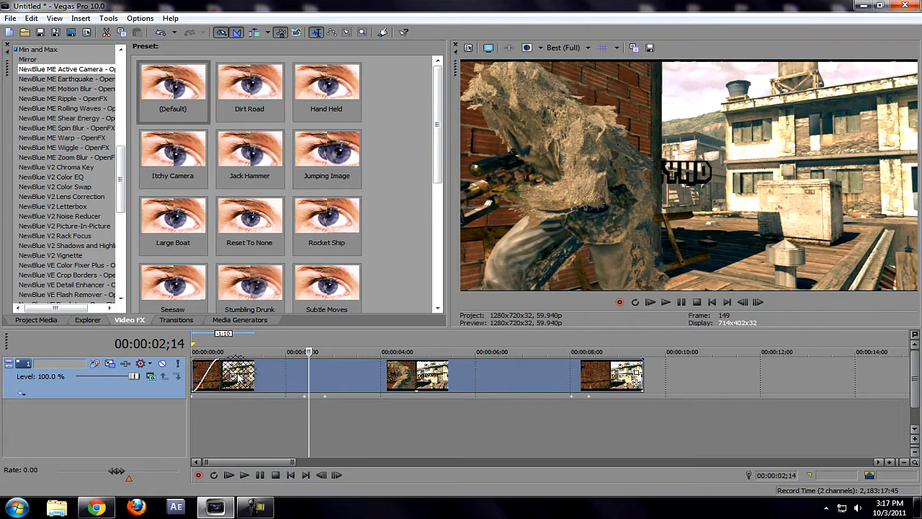
- Apply the TEMPIRE preset of NewBlue ME Active Camera to the cinematic clip
mouse_move(120, 173)
mouse_down()
mouse_move(130, 154)
mouse_move(120, 162)
mouse_up()
click(79, 114)
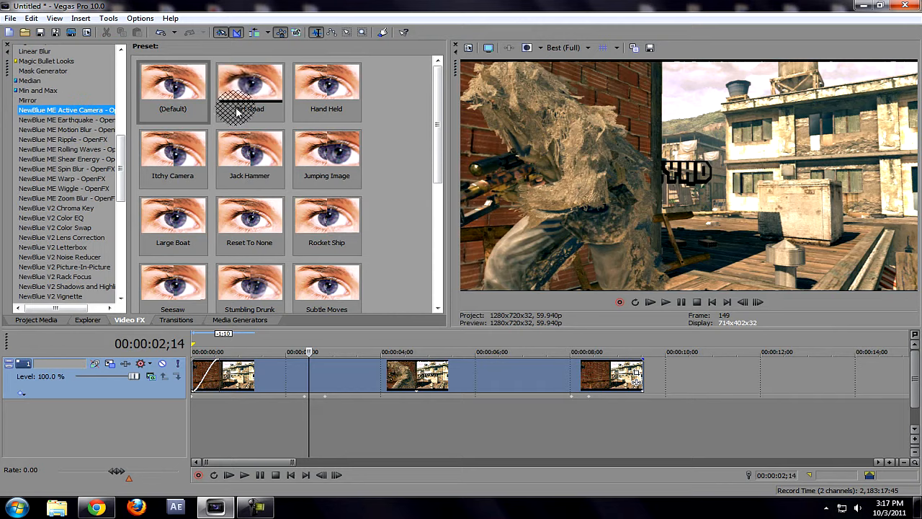
drag(435, 119, 439, 226)
drag(298, 175, 272, 384)
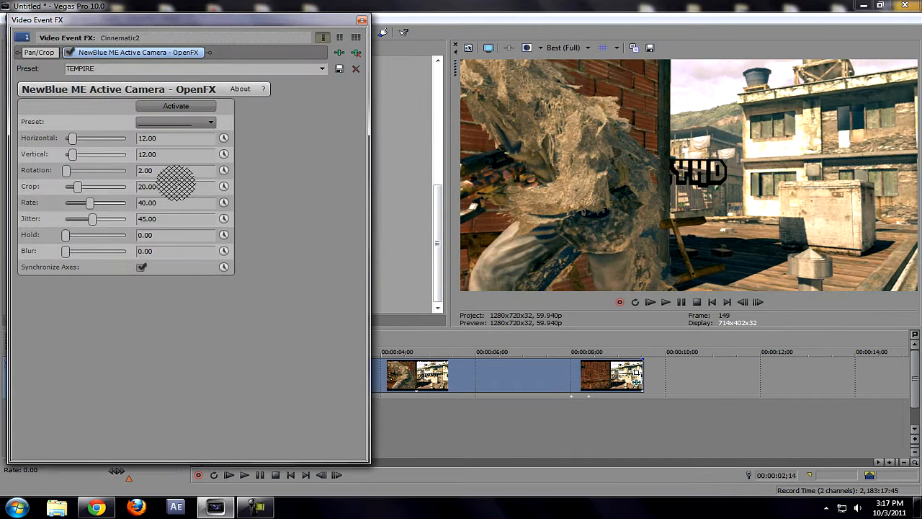
- Set Active Camera's Horizontal to 13.68, Vertical to 14.74, Rotation to 3.16, Crop to 17.89, Rate to 41.05 and Jitter to 46.32
drag(76, 143, 75, 146)
click(75, 155)
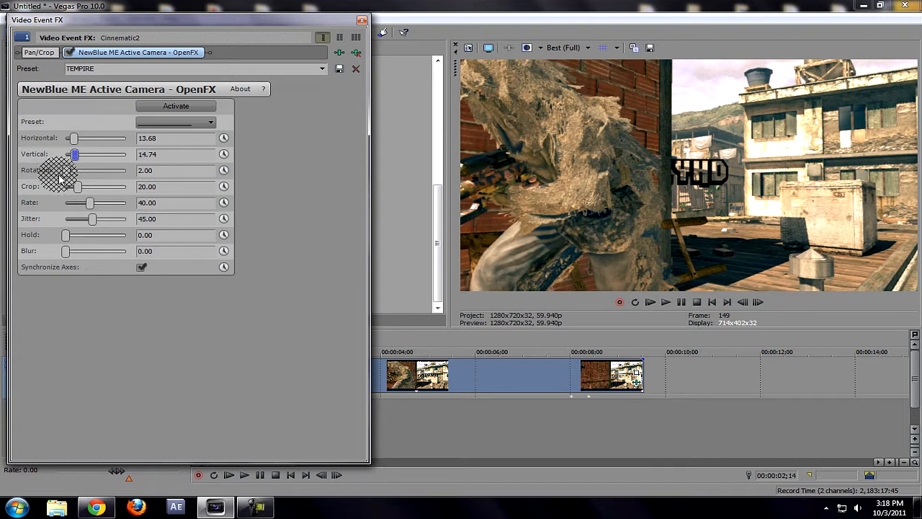
drag(67, 176, 69, 176)
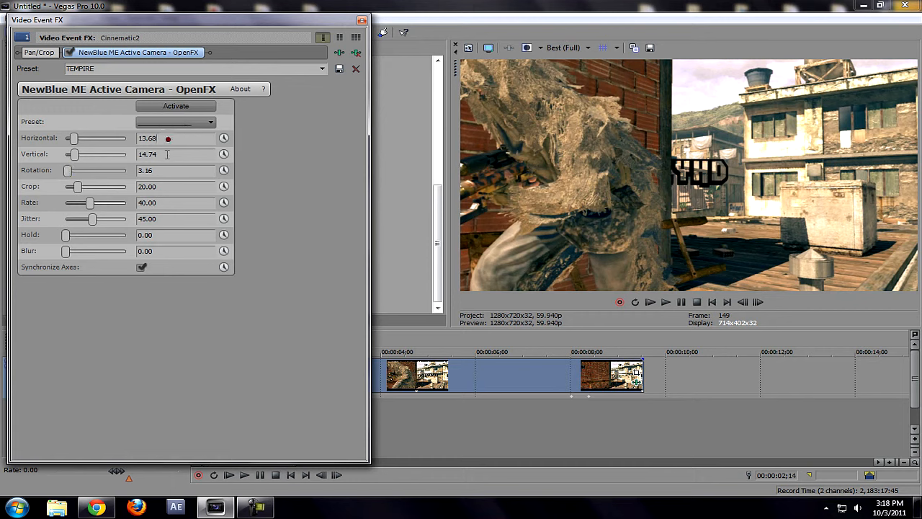
drag(80, 189, 81, 189)
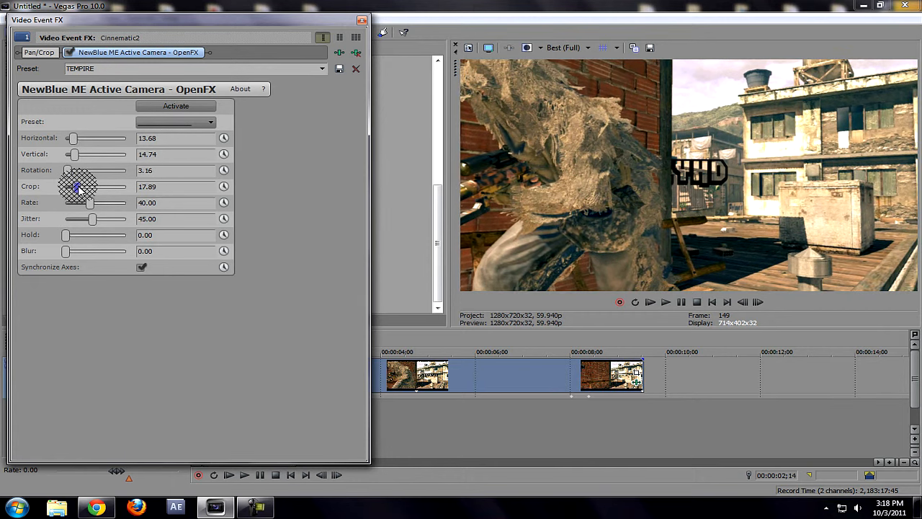
drag(91, 204, 93, 207)
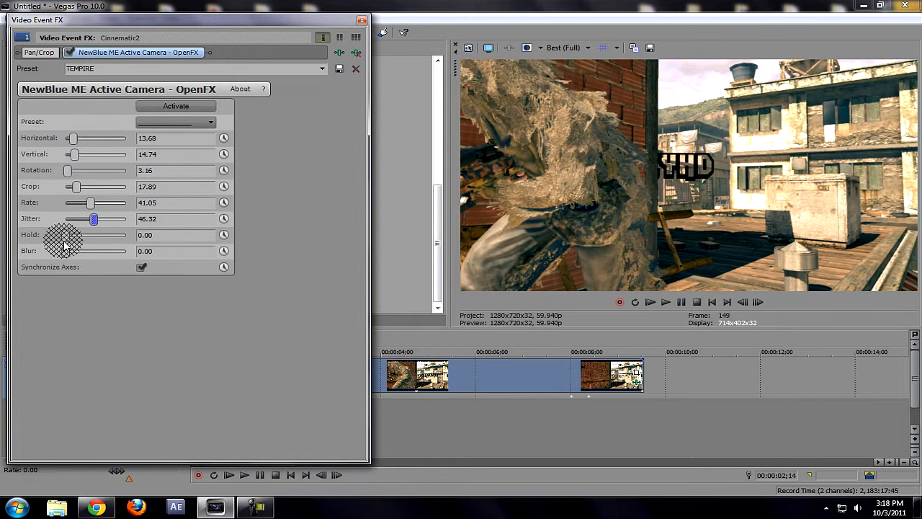
drag(65, 241, 61, 248)
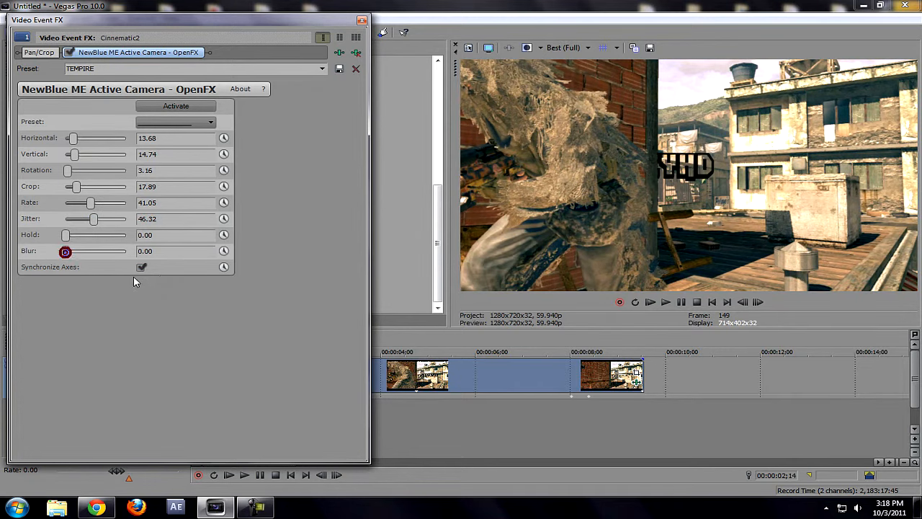
click(361, 21)
- Play the clip from just after its fade-in to check the camera shake and the frame edges
key(space)
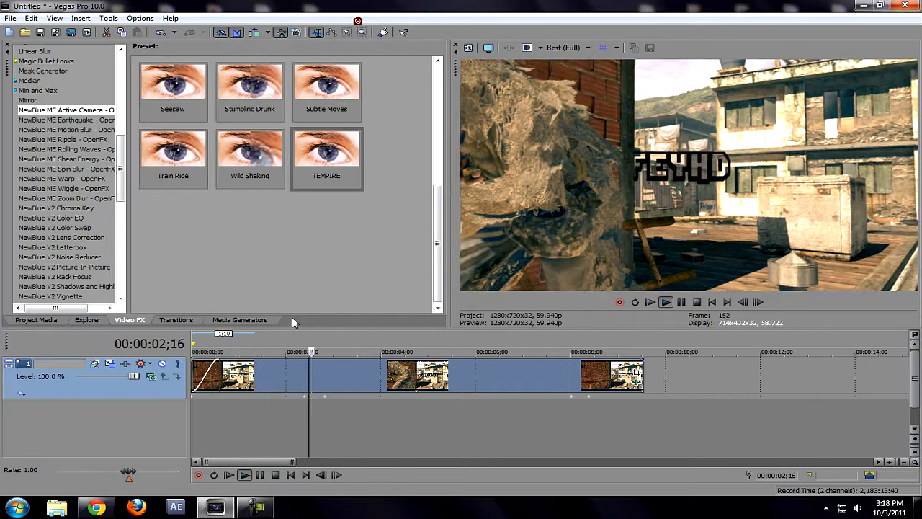
key(space)
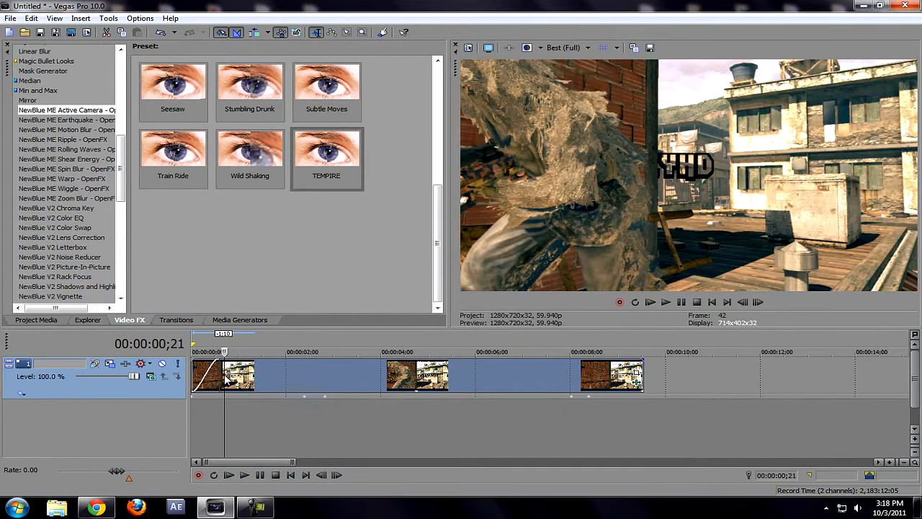
key(space)
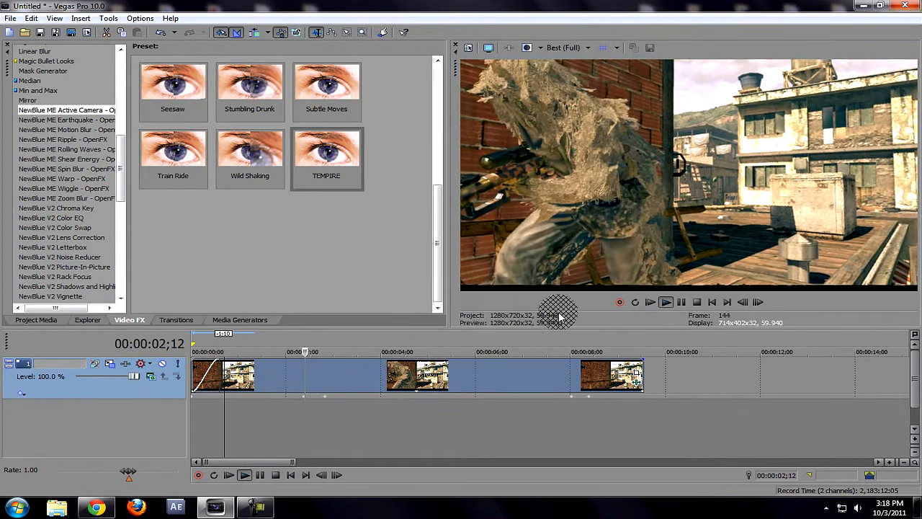
key(space)
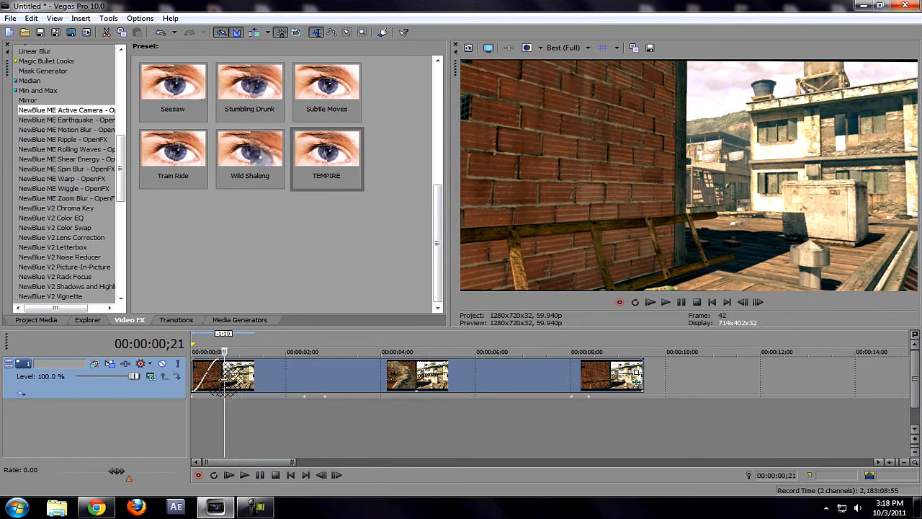
key(space)
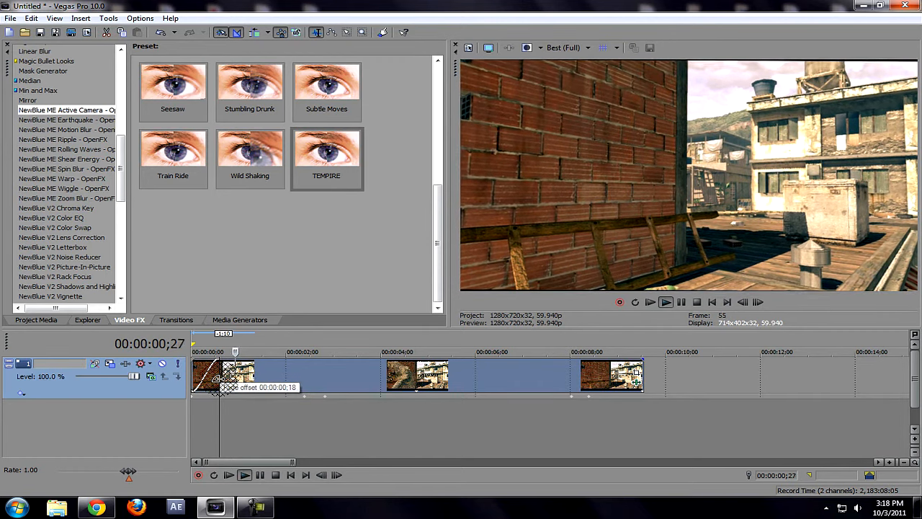
key(space)
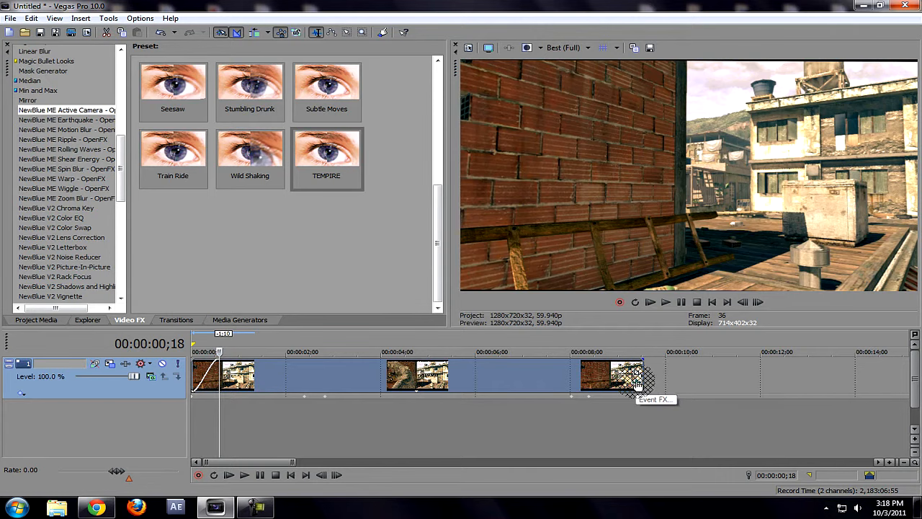
- Set the clip's Active Camera Crop to 22.11 and play the clip to check its edges
click(638, 382)
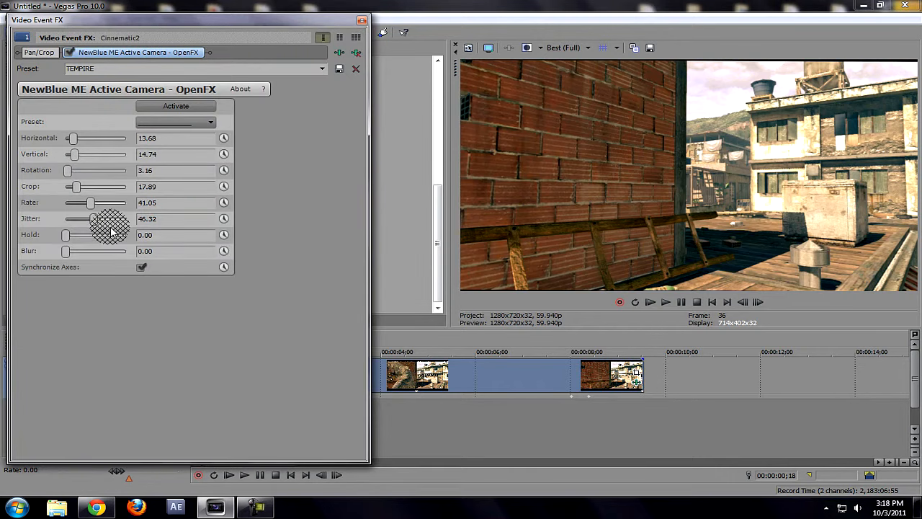
drag(79, 189, 81, 189)
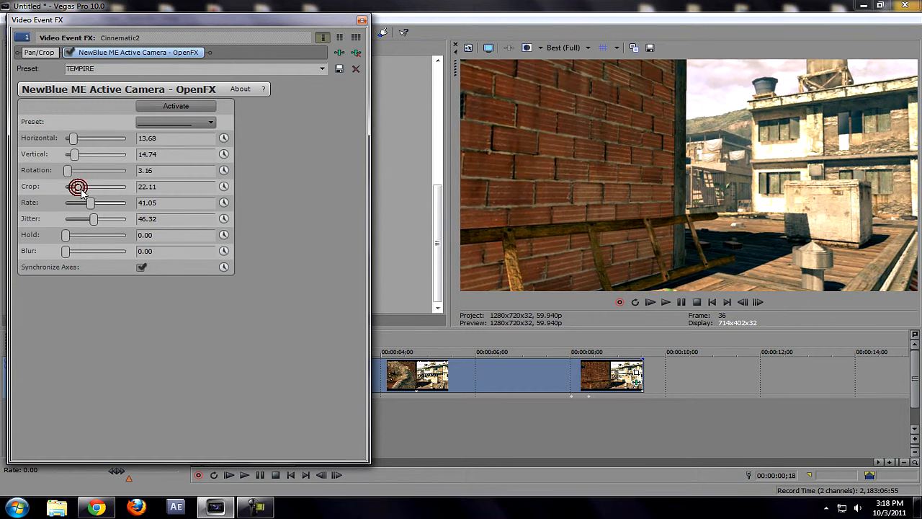
click(362, 21)
key(space)
key(space)
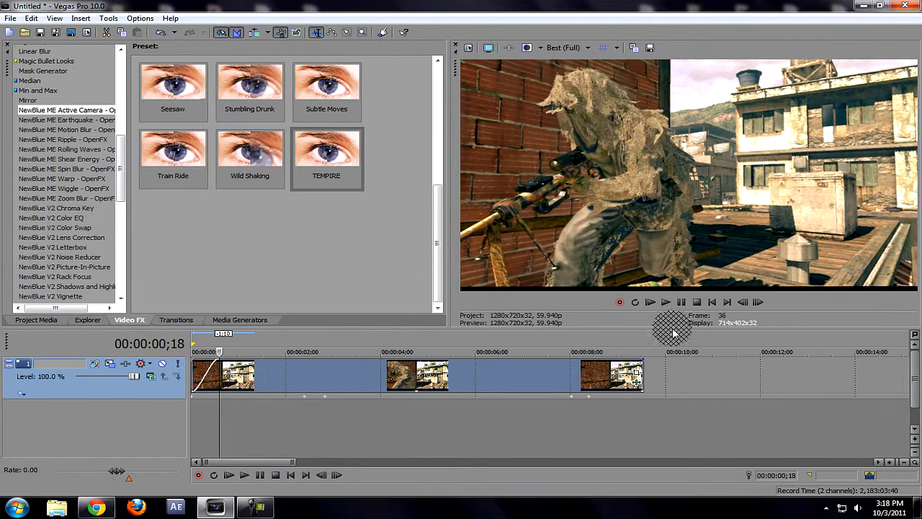
- Set the clip's Active Camera Crop to 33.68 and play the result
click(637, 382)
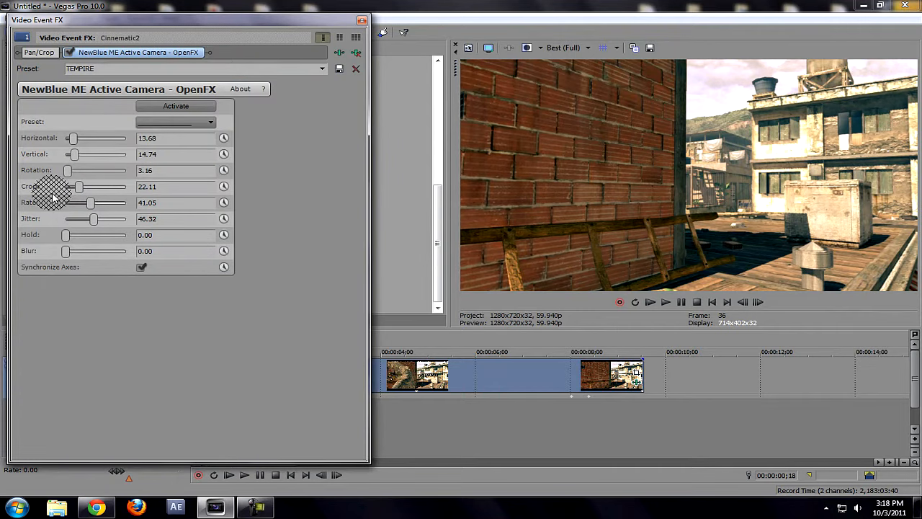
drag(79, 188, 87, 191)
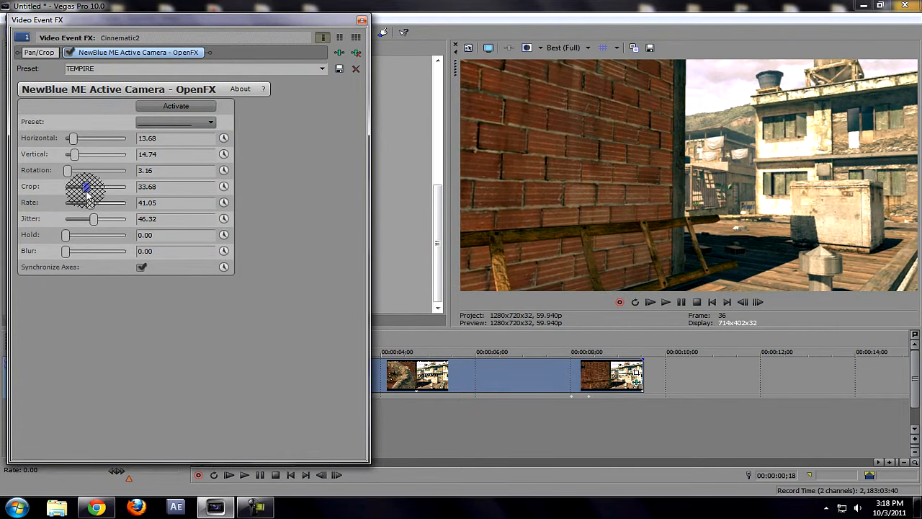
click(363, 21)
key(space)
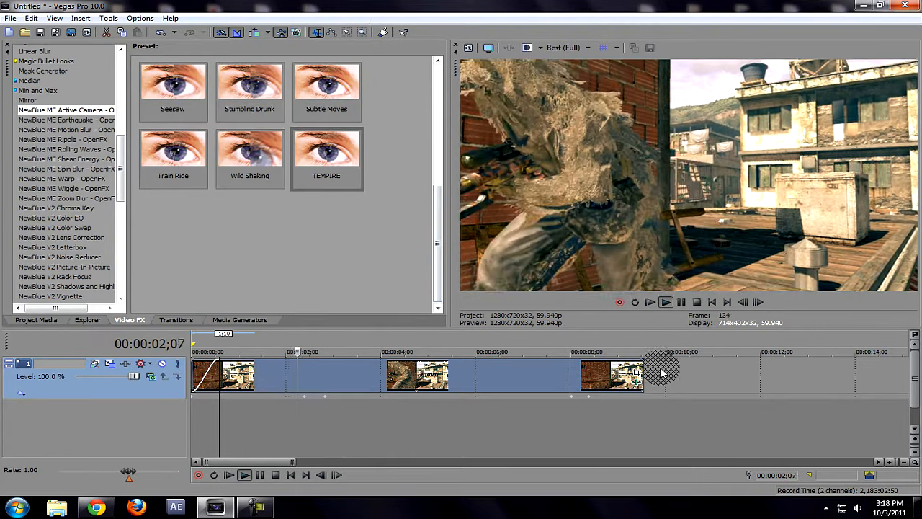
key(space)
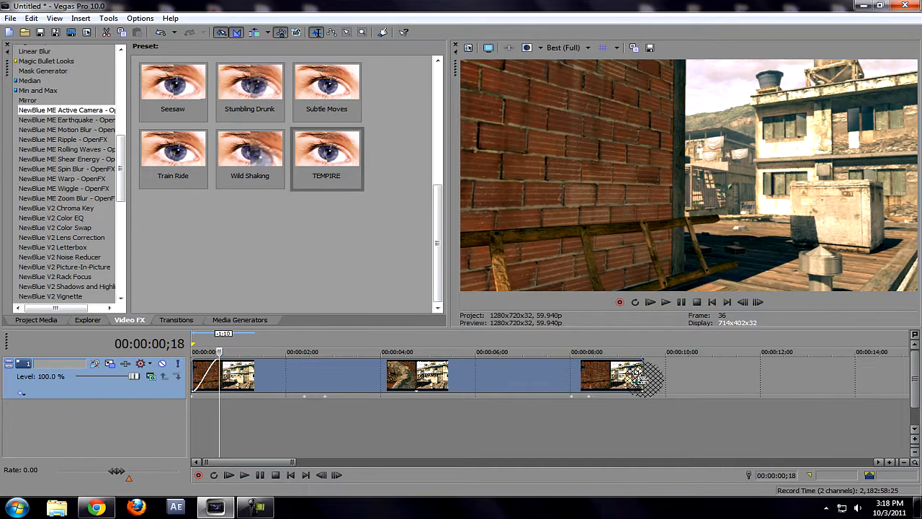
- Review the clip's Active Camera settings and play the clip through to the end
click(635, 385)
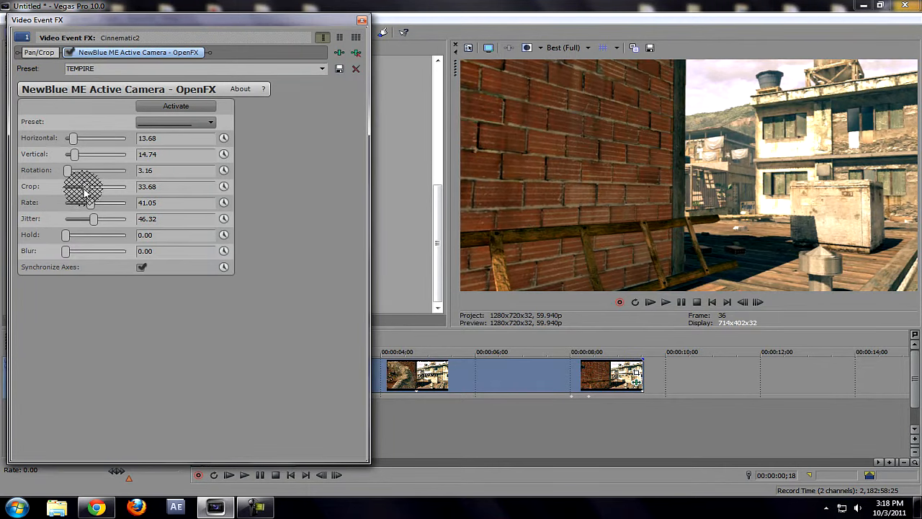
click(363, 21)
key(space)
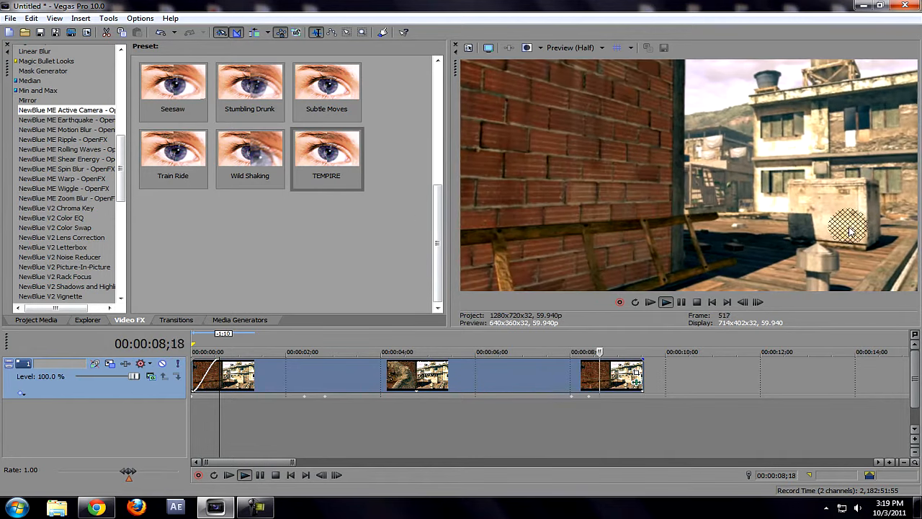
- Insert a video track above the cinematic and import the overlay clip from the Advanced Cinematic 2 folder onto it
right_click(640, 369)
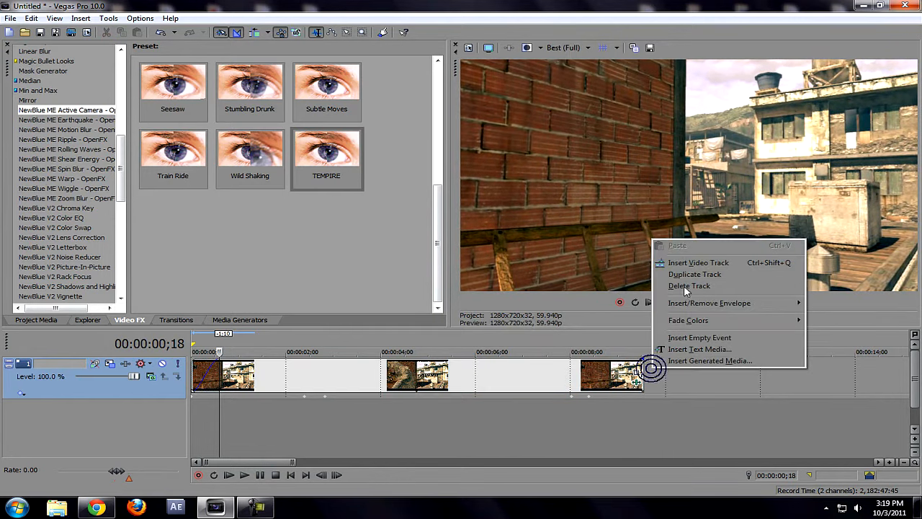
click(670, 264)
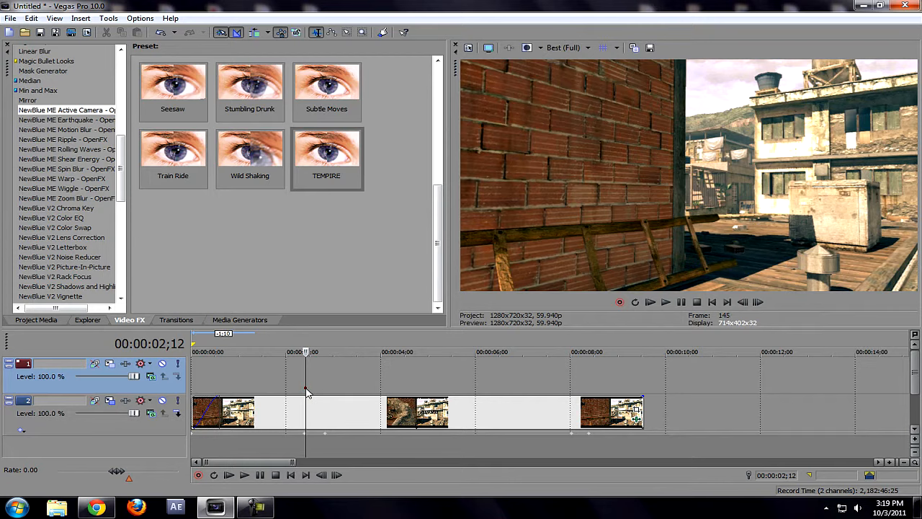
click(305, 389)
click(24, 33)
click(595, 134)
drag(629, 112, 629, 162)
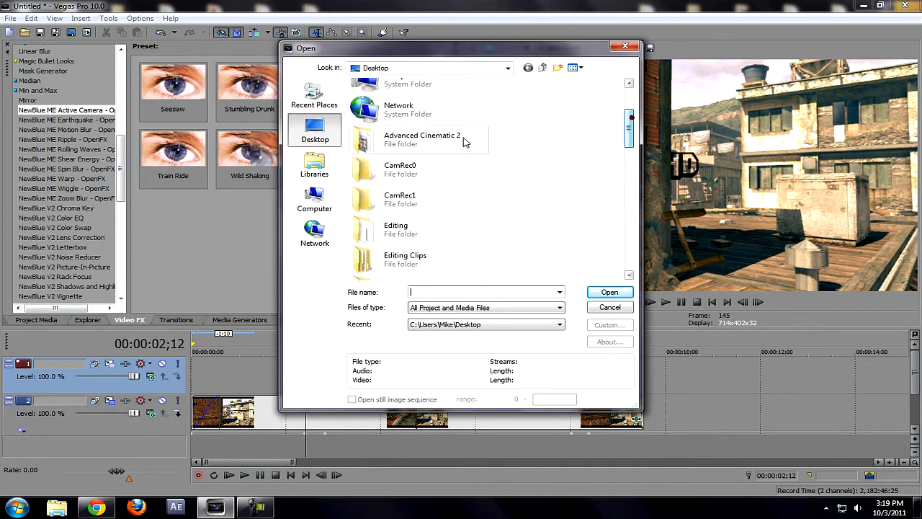
double_click(466, 142)
double_click(387, 144)
- Match the overlay clip to the cinematic's start and end, with a 00:00:00;13 fade-in, and add fade-outs to both clips
drag(345, 389, 211, 364)
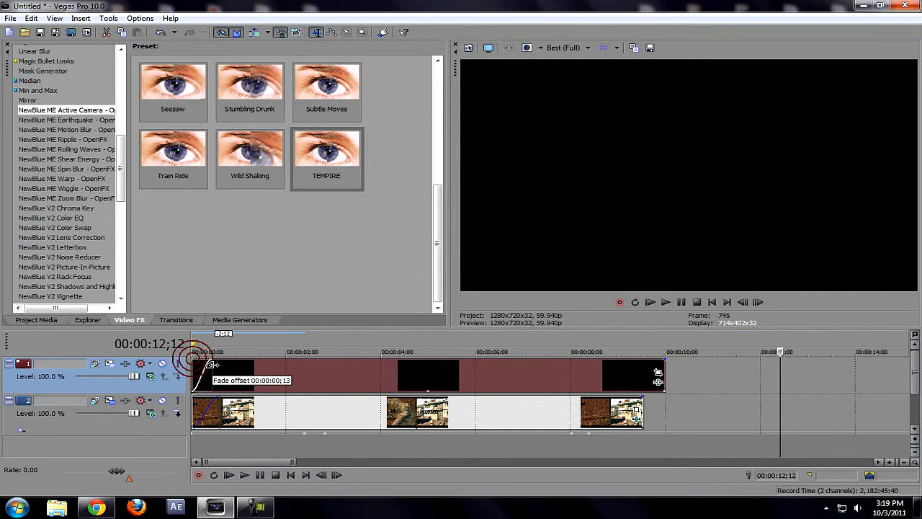
drag(660, 372, 639, 360)
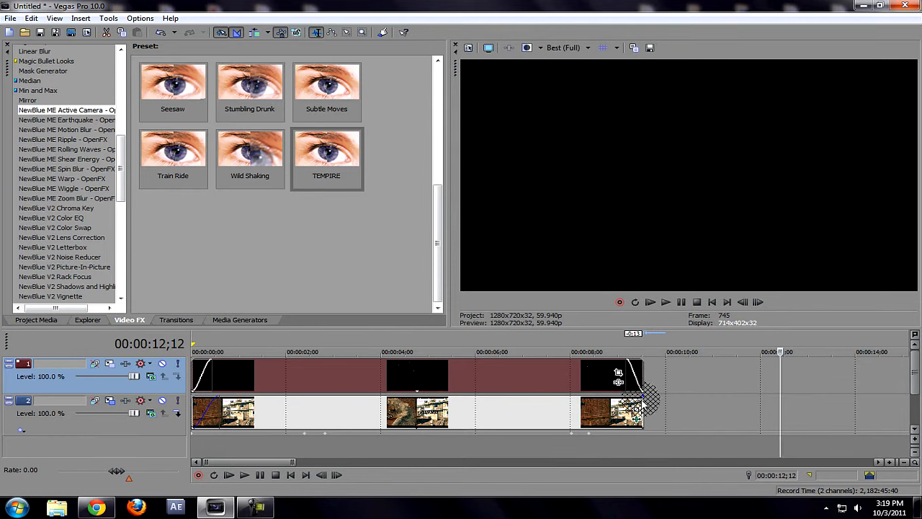
drag(642, 396, 628, 397)
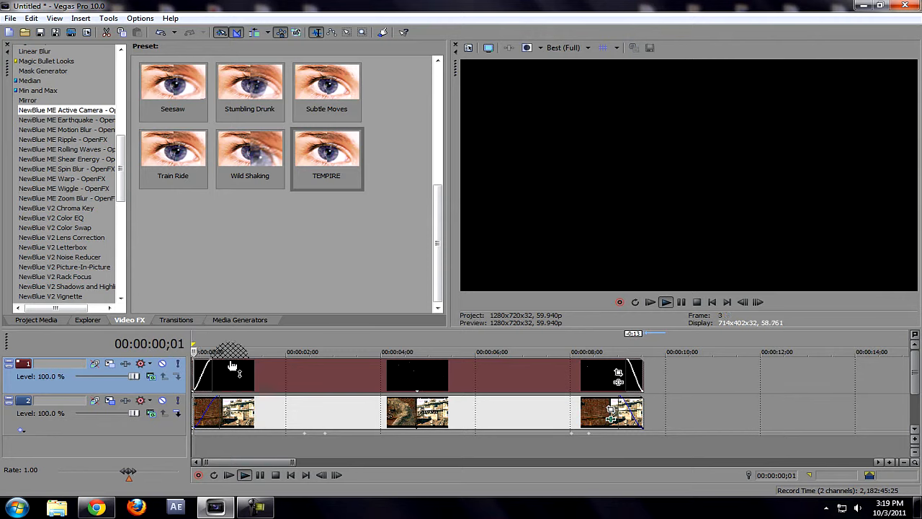
key(space)
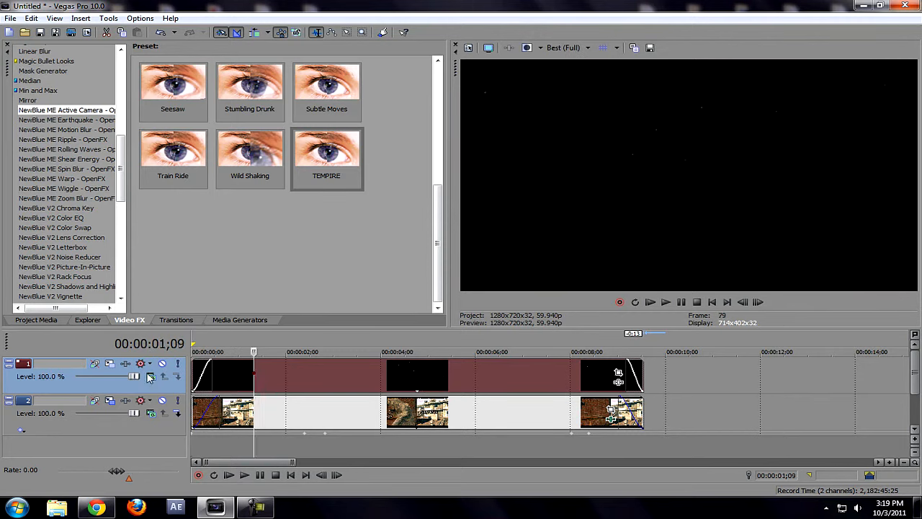
- Set the overlay track's compositing mode to Add and play a short part of the composite
click(149, 377)
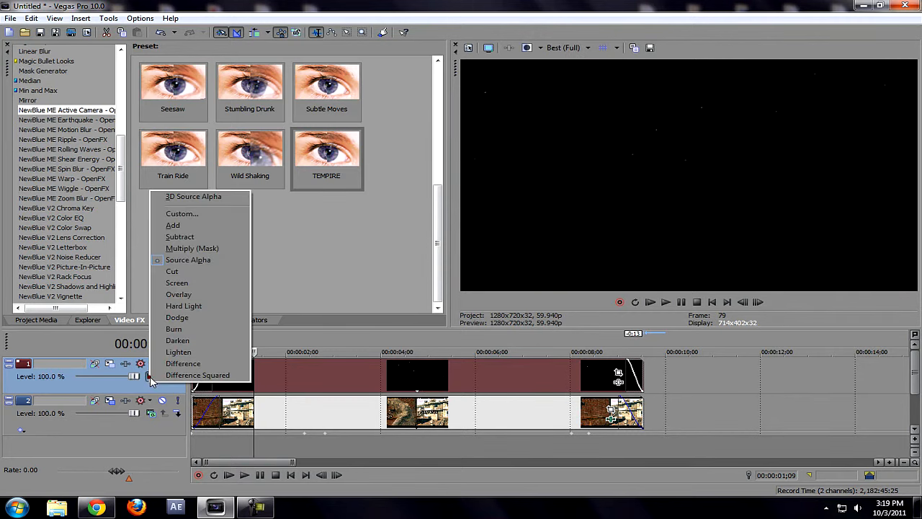
click(150, 376)
click(150, 375)
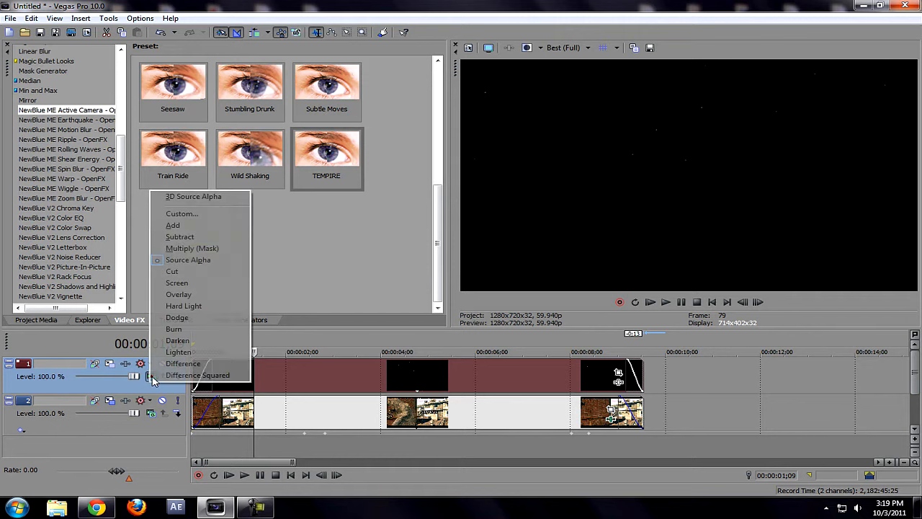
click(184, 231)
key(space)
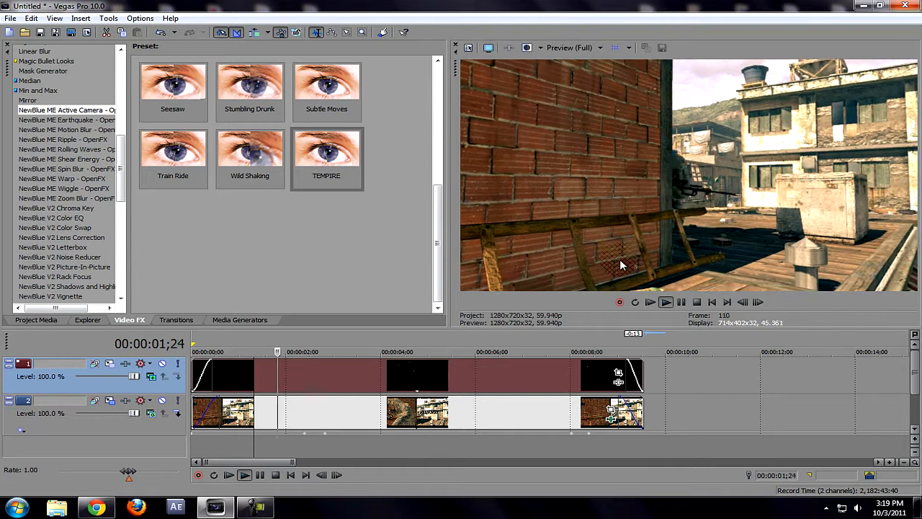
key(space)
- Set the video preview quality to Best (Full)
click(567, 48)
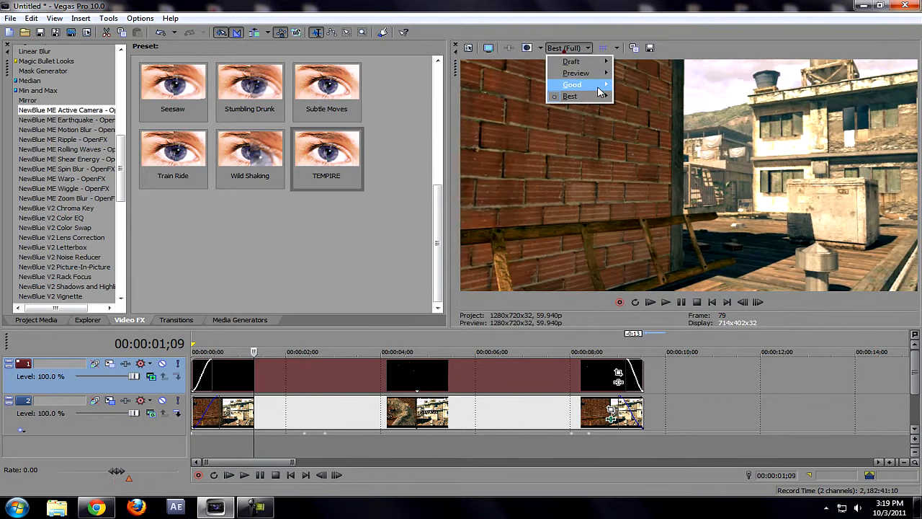
mouse_move(596, 76)
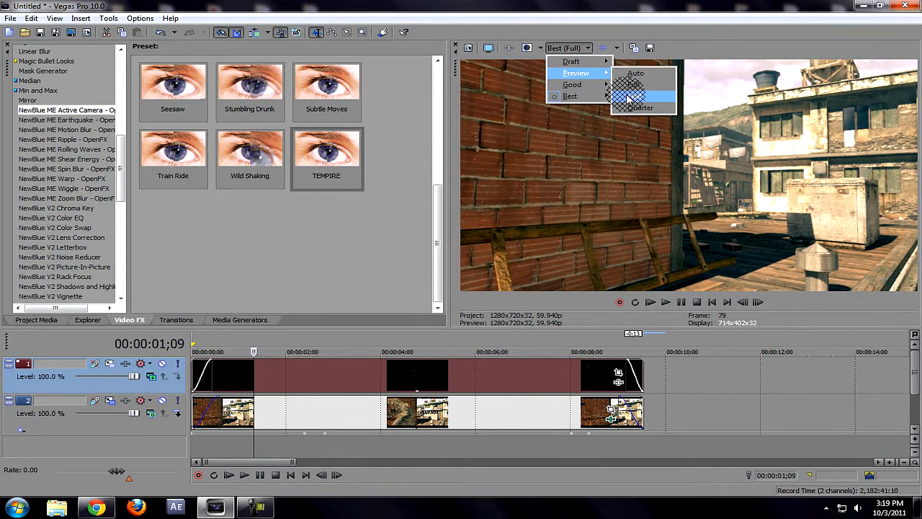
click(577, 96)
click(633, 107)
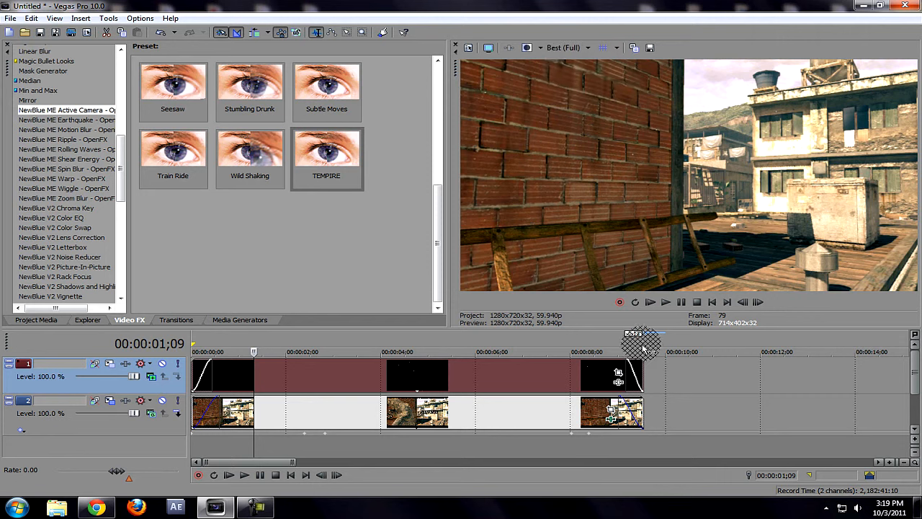
- Select the timeline range from the start to the end of both clips at 00:00:09;16
drag(642, 348, 68, 363)
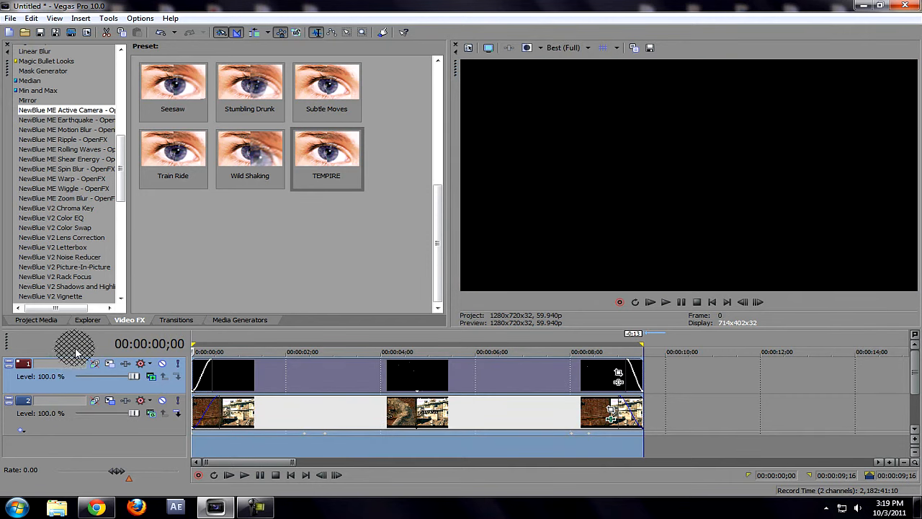
key(space)
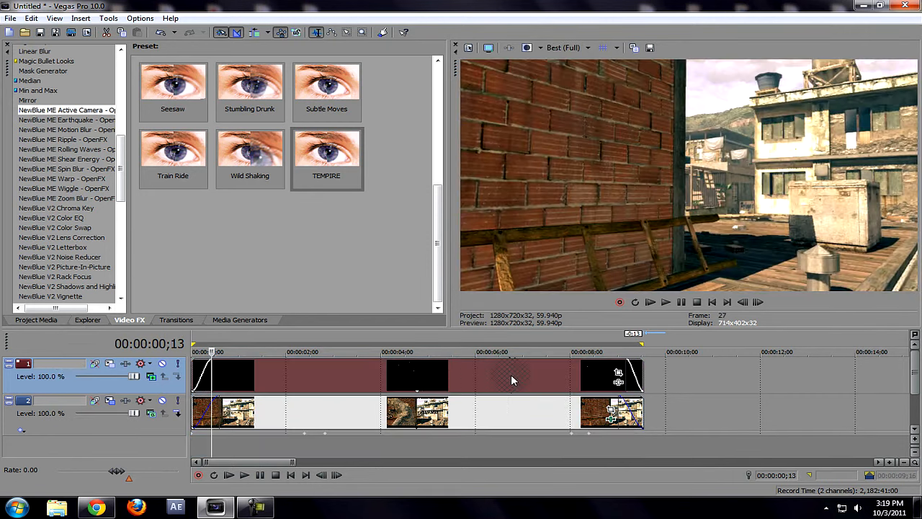
key(o)
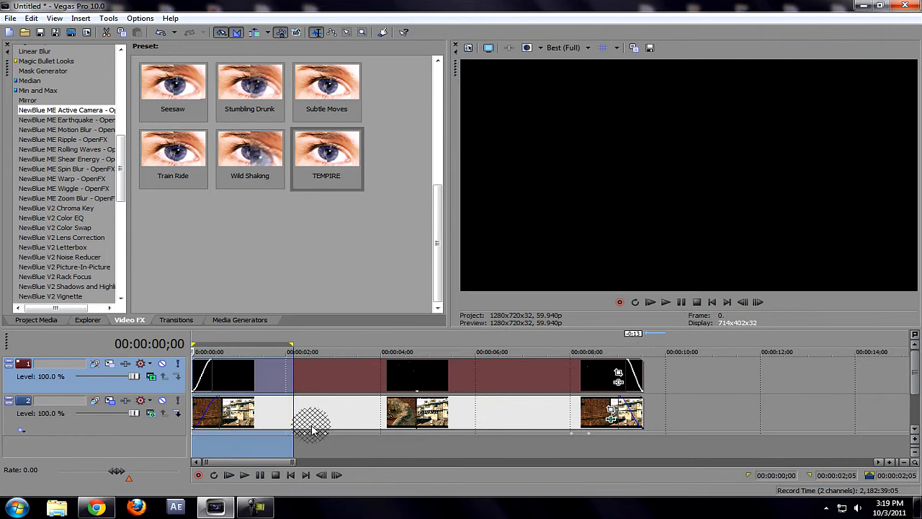
drag(631, 343, 190, 349)
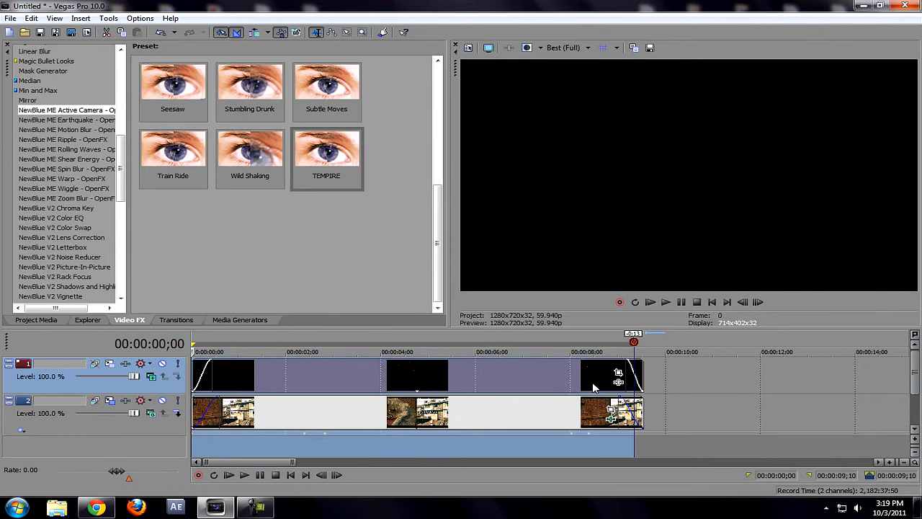
drag(634, 349, 641, 342)
- Set the video preview quality to Preview (Half) and play the selected range
click(564, 48)
mouse_move(581, 75)
click(624, 101)
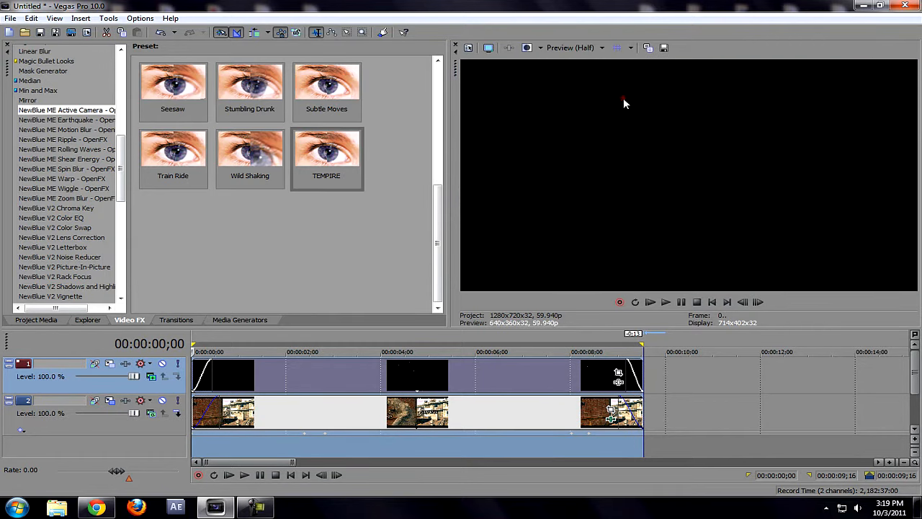
key(space)
key(space)
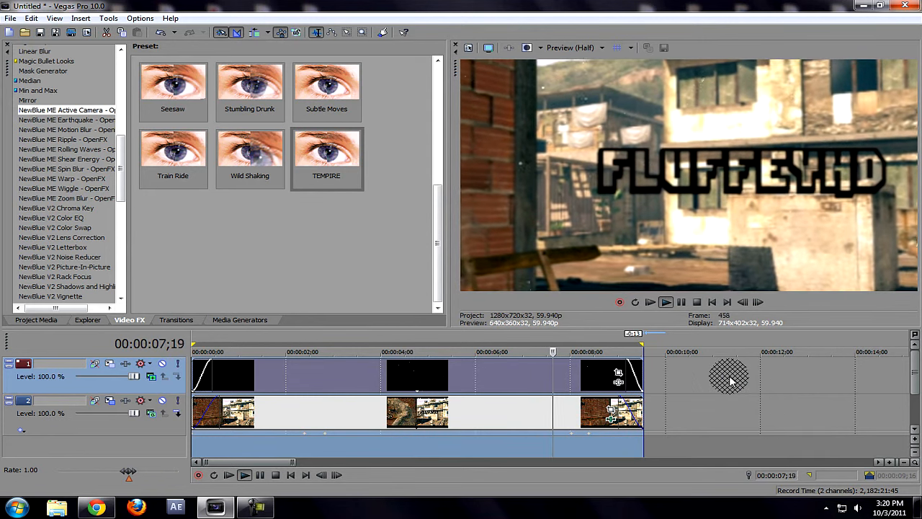
key(space)
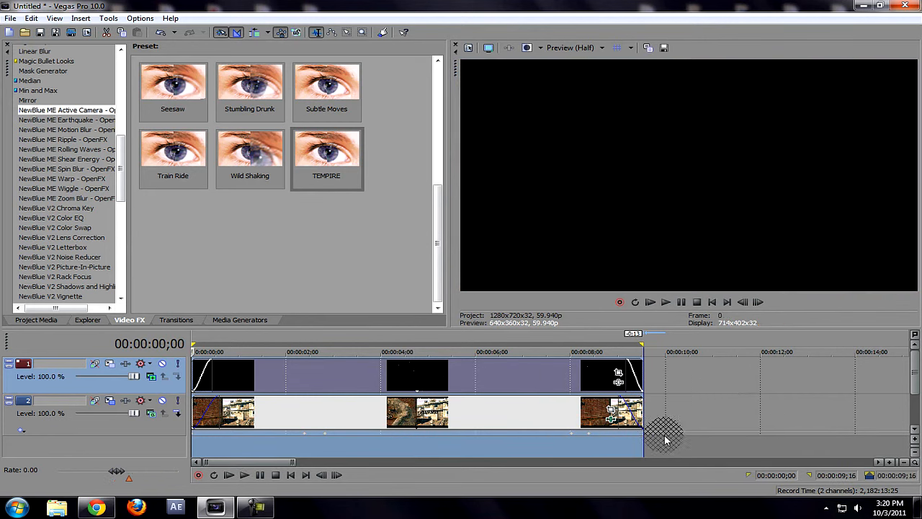
- Import the All Alone MP3 from the Desktop into the project
click(24, 33)
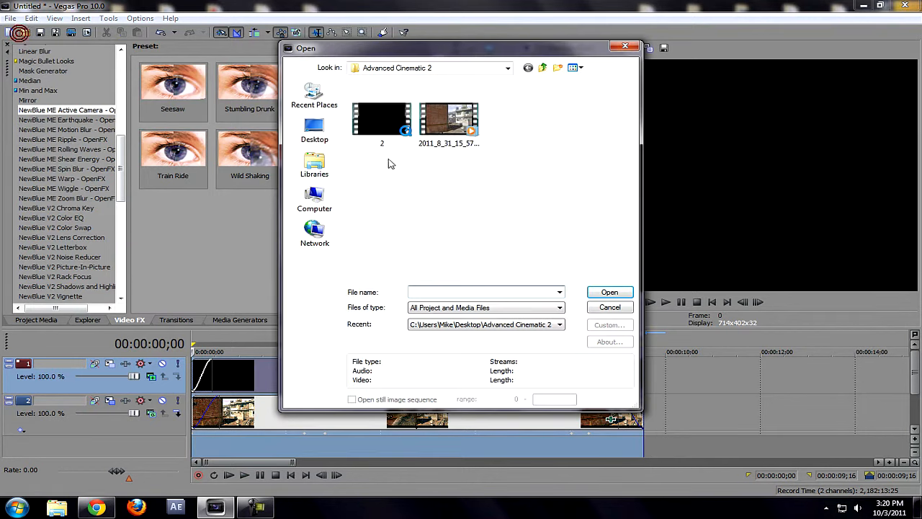
click(327, 146)
drag(627, 118, 615, 255)
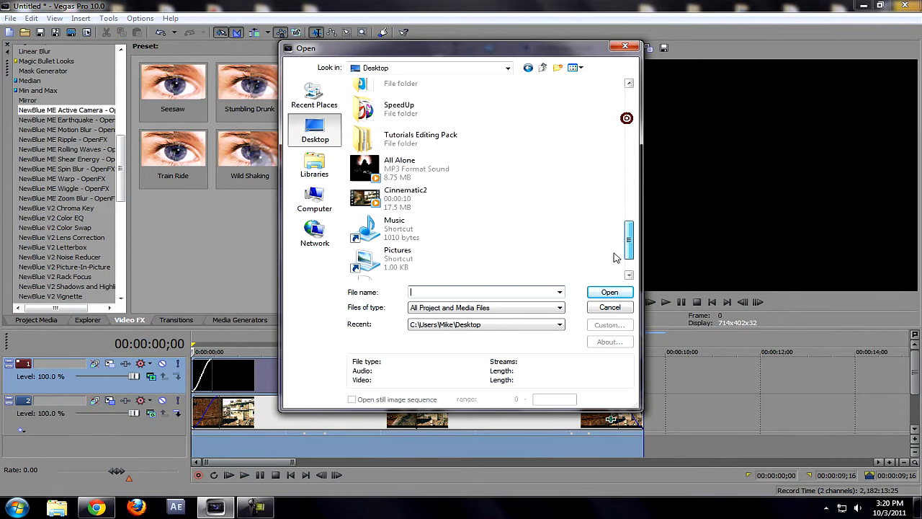
double_click(377, 164)
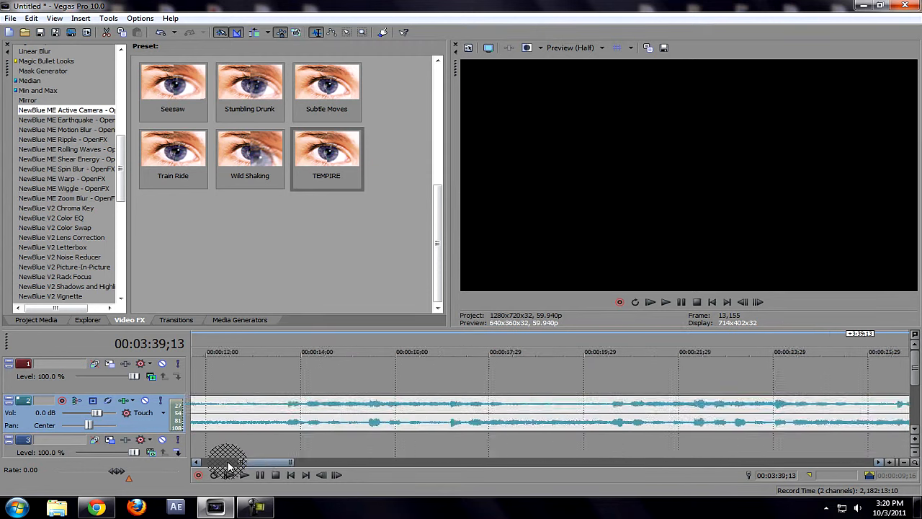
- Move the song onto a new audio track below the cinematic and delete the emptied audio track
click(228, 462)
scroll(245, 411, down, 2)
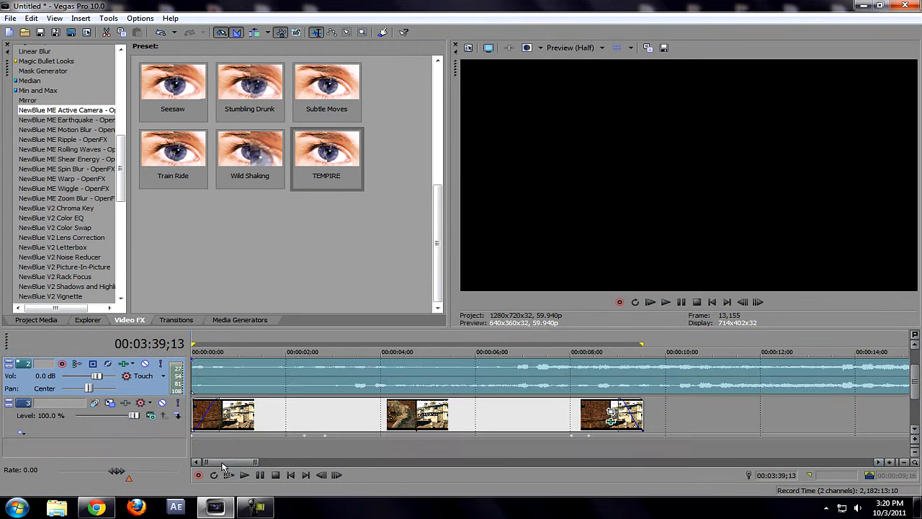
click(246, 437)
scroll(914, 398, up, 1)
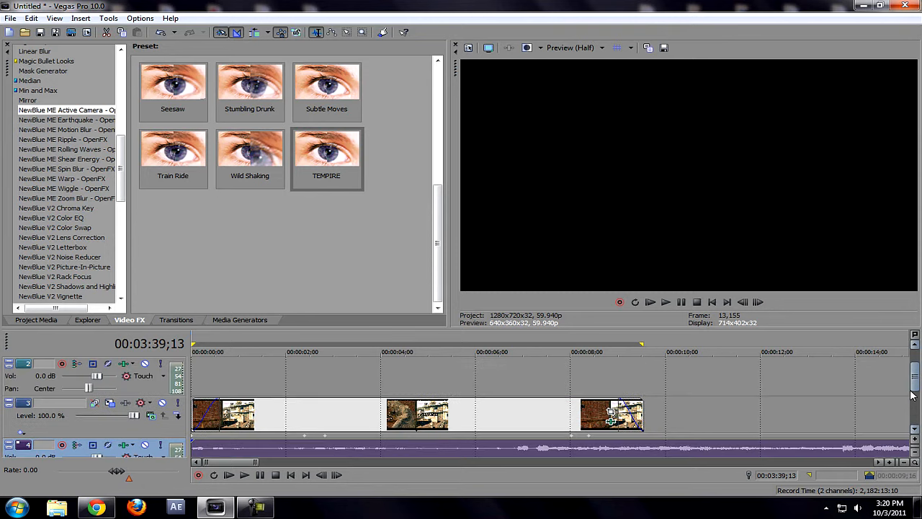
right_click(169, 394)
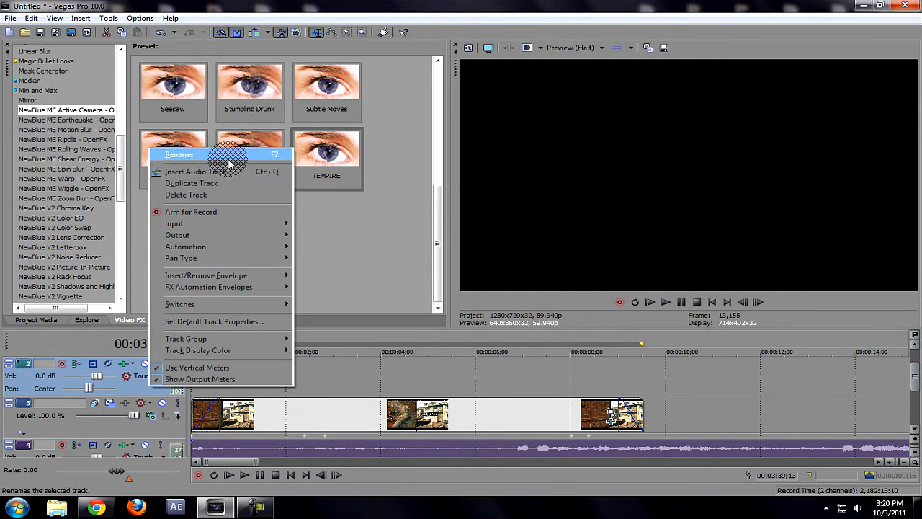
click(220, 196)
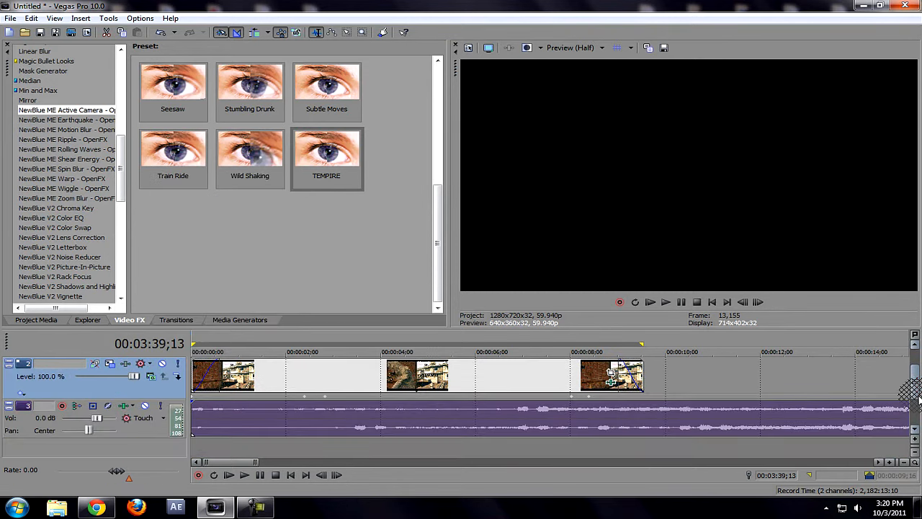
- Split the song at about 00:00:12, delete the remainder, and add a short fade-in and a fade-out of about one second
scroll(915, 392, up, 1)
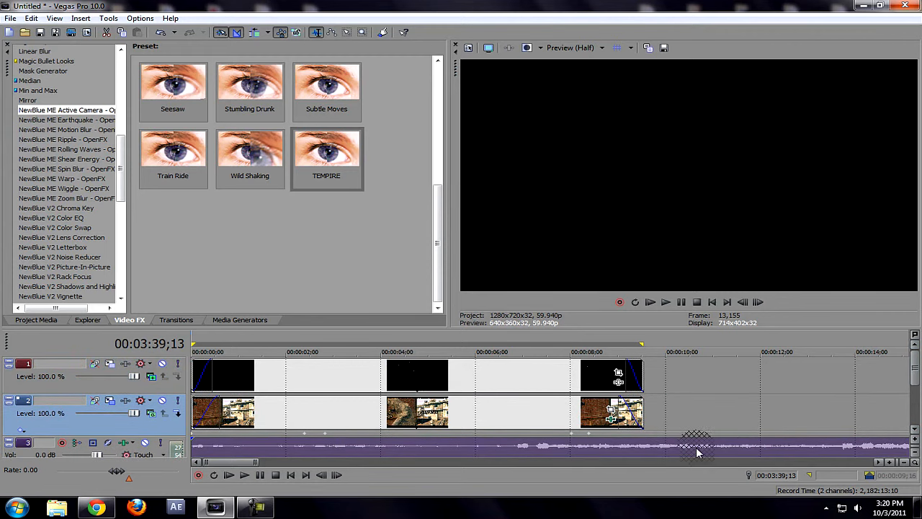
click(767, 450)
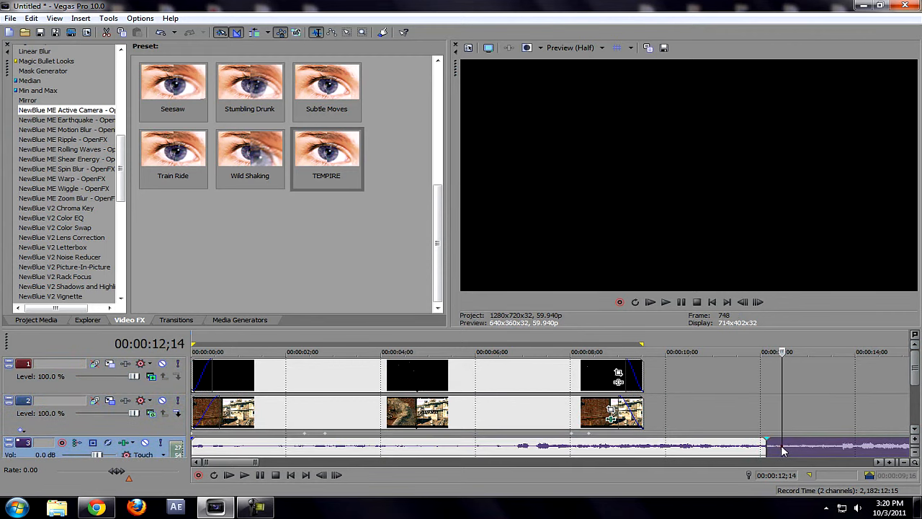
click(782, 448)
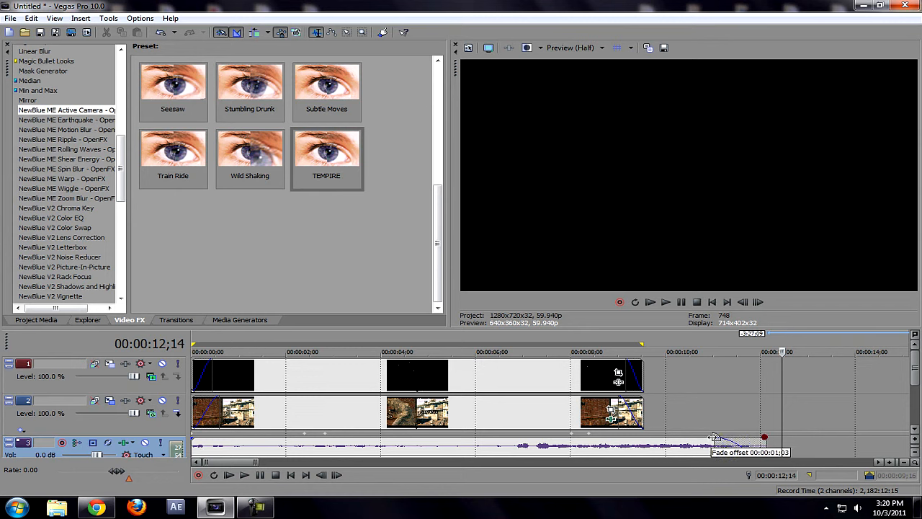
drag(714, 437, 177, 438)
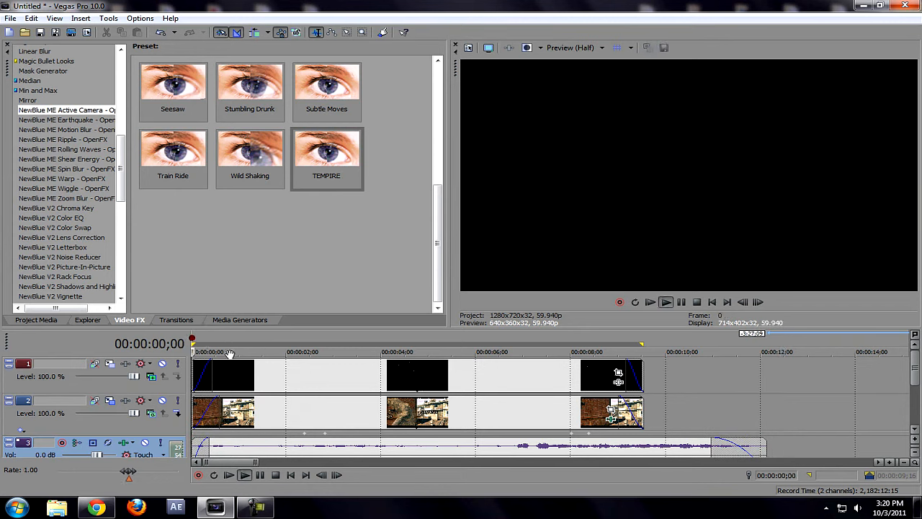
- Play the finished cinematic with its music from the start of the timeline
key(space)
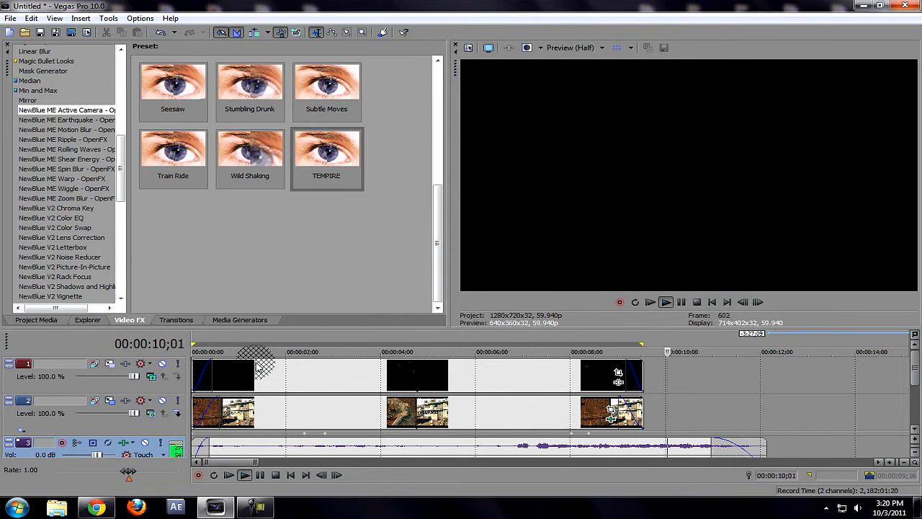
key(space)
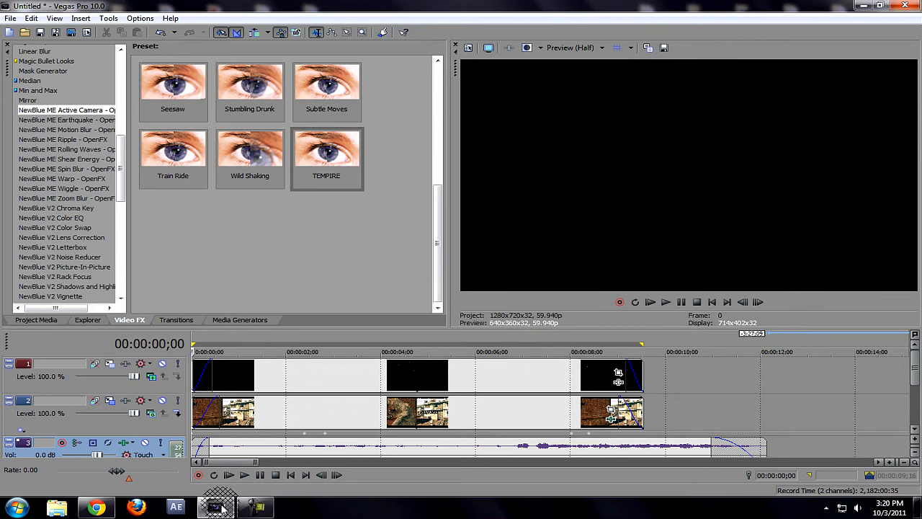
mouse_move(247, 509)
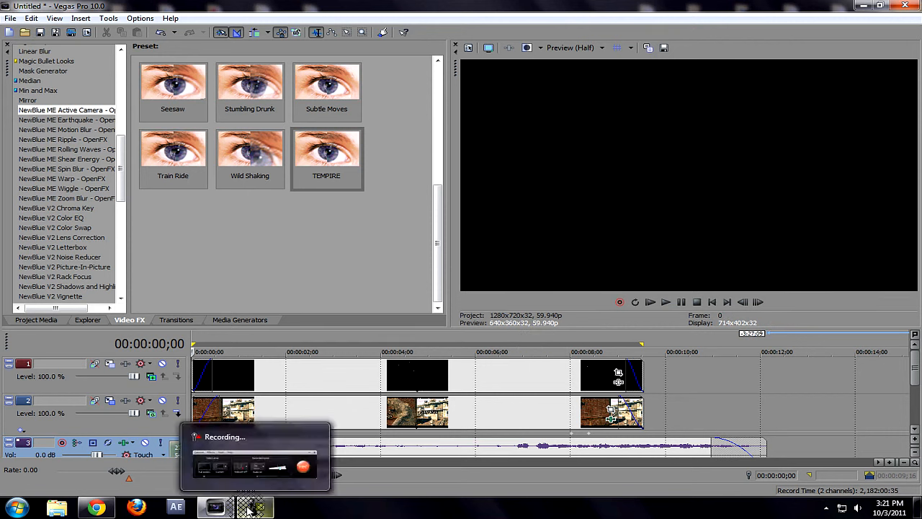
key(space)
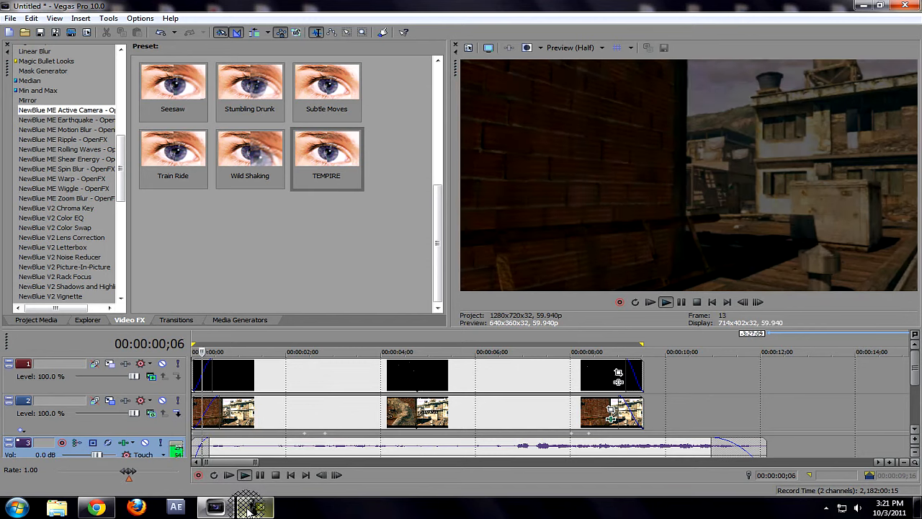